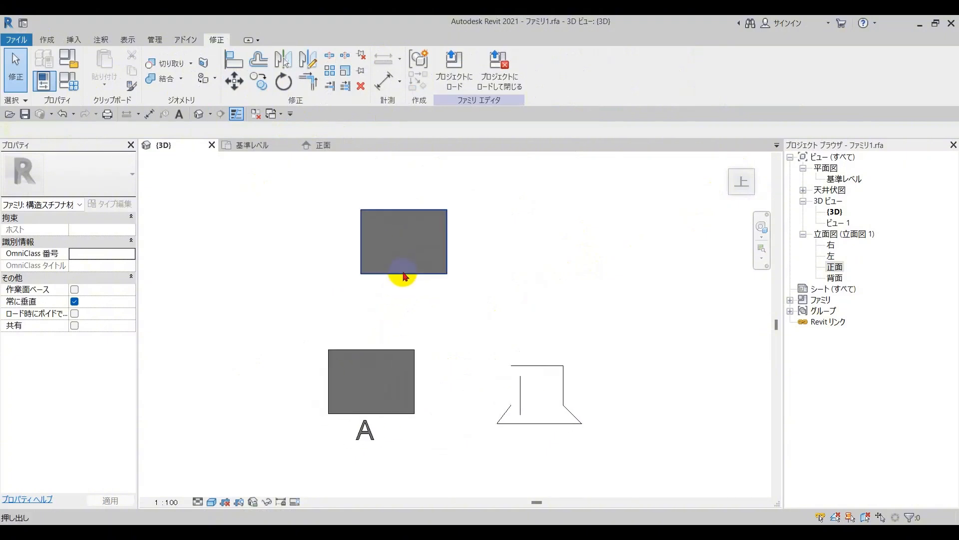
# Move the upper rectangular extrusion towards the one above the letter A so the two blocks overlap slightly along one edge.
pyautogui.click(402, 273)
pyautogui.moveTo(403, 233); pyautogui.dragTo(368, 343)
pyautogui.click(454, 355)
pyautogui.scroll(2, 449, 365)
pyautogui.keyDown('shift'); pyautogui.moveTo(448, 363); pyautogui.dragTo(407, 302, button='middle'); pyautogui.keyUp('shift')
pyautogui.moveTo(407, 303); pyautogui.dragTo(387, 389, button='middle')
pyautogui.moveTo(546, 272); pyautogui.dragTo(331, 407)
pyautogui.click(591, 339)
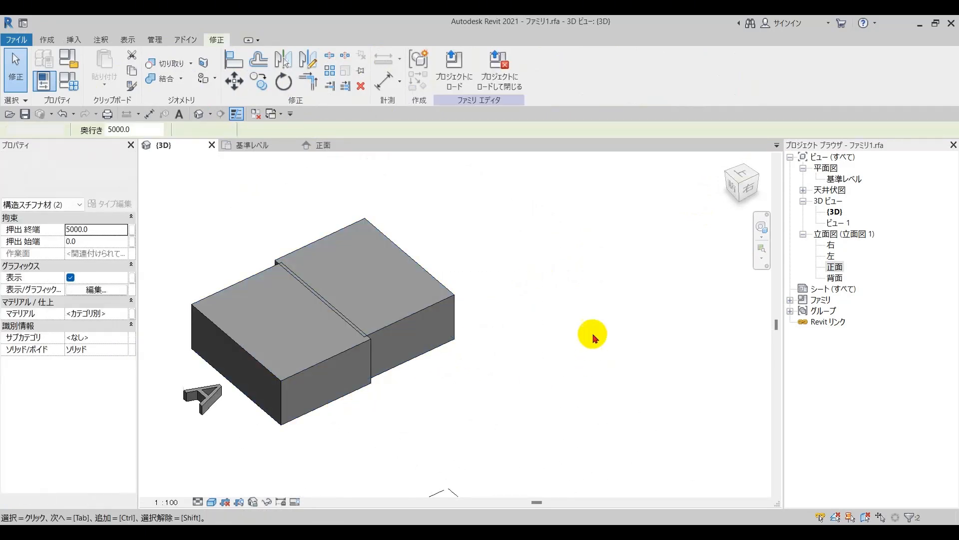
# In the top view, nudge the block nearest the letter A diagonally until it overlaps the other block's corner by about 5119 lengthwise.
pyautogui.click(725, 160)
pyautogui.click(743, 174)
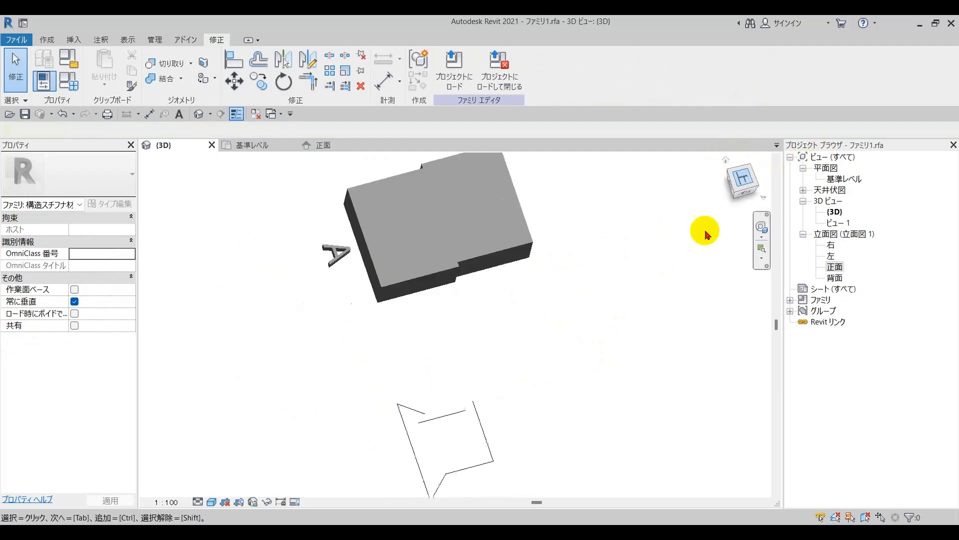
pyautogui.click(439, 267)
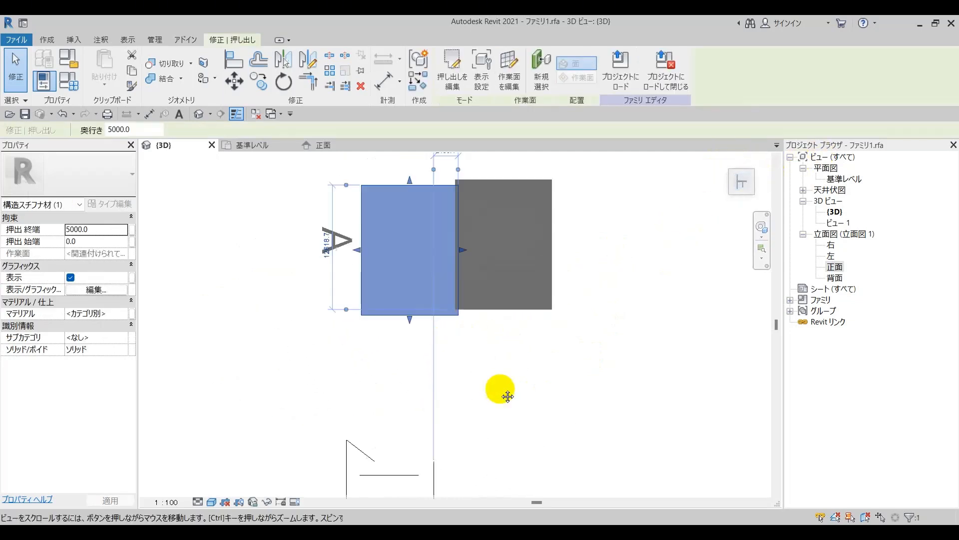
pyautogui.scroll(-2, 500, 384)
pyautogui.moveTo(507, 374); pyautogui.dragTo(471, 373, button='middle')
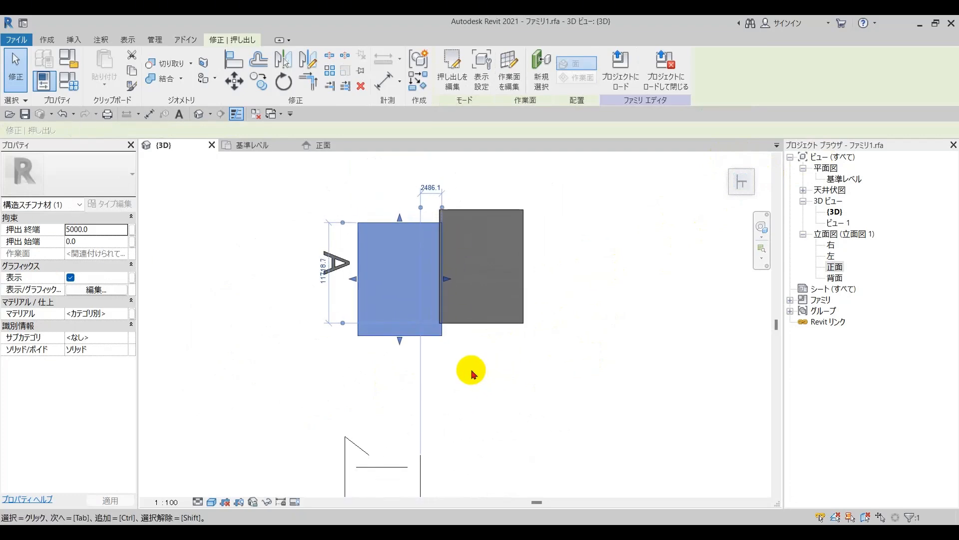
pyautogui.press('Down')
pyautogui.press('Down')
pyautogui.press('Down')
pyautogui.press('Down')
pyautogui.press('Down')
pyautogui.press('Right')
pyautogui.press('Right')
pyautogui.press('Right')
pyautogui.press('Right')
pyautogui.press('Right')
pyautogui.press('Right')
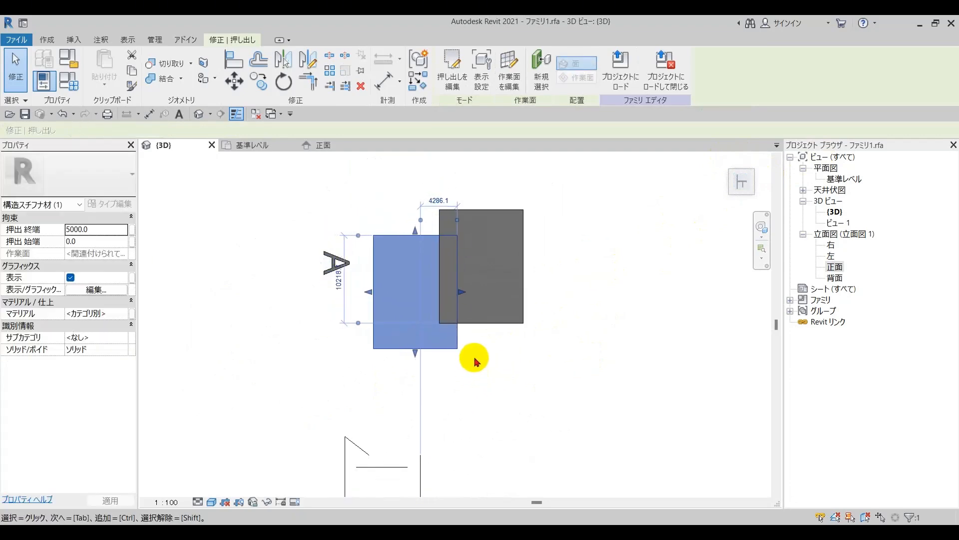
pyautogui.press('Down')
pyautogui.press('Down')
pyautogui.press('Down')
pyautogui.press('Down')
pyautogui.press('Right')
pyautogui.press('Right')
pyautogui.press('Right')
pyautogui.press('Right')
pyautogui.press('Right')
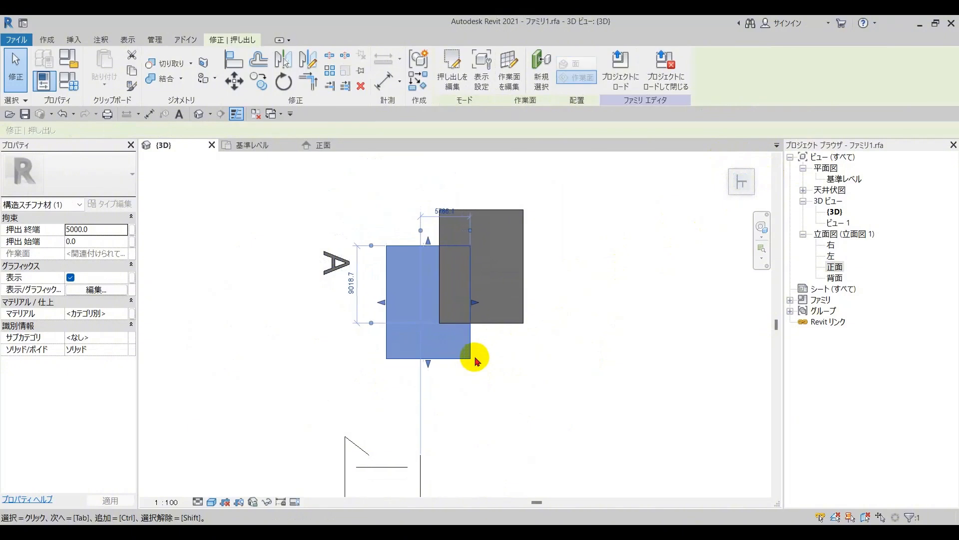
pyautogui.press('Right')
pyautogui.press('Right')
pyautogui.press('Right')
pyautogui.press('Right')
pyautogui.press('Down')
pyautogui.press('Down')
pyautogui.press('Down')
pyautogui.press('Down')
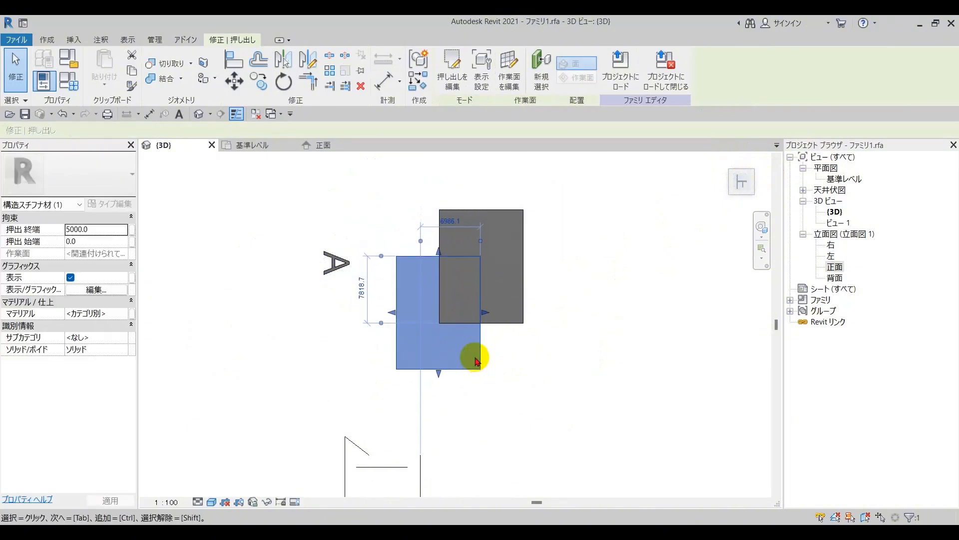
pyautogui.press('Down')
pyautogui.press('Down')
pyautogui.press('Down')
pyautogui.press('Down')
pyautogui.press('Down')
pyautogui.press('Down')
pyautogui.press('Down')
pyautogui.press('Down')
pyautogui.press('Down')
pyautogui.press('Right')
pyautogui.press('Right')
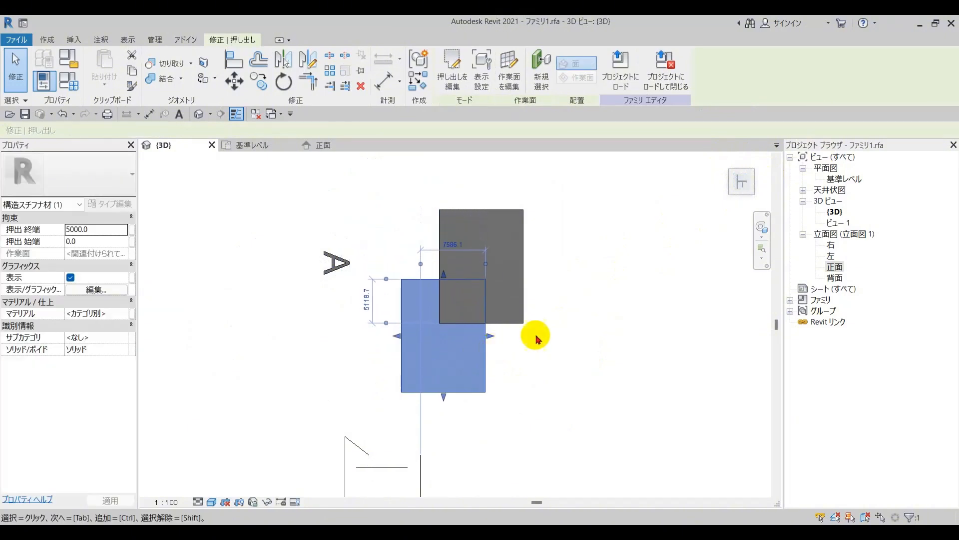
pyautogui.click(595, 302)
# Create a new model group named グループ 1 in the isometric 3D view.
pyautogui.click(727, 160)
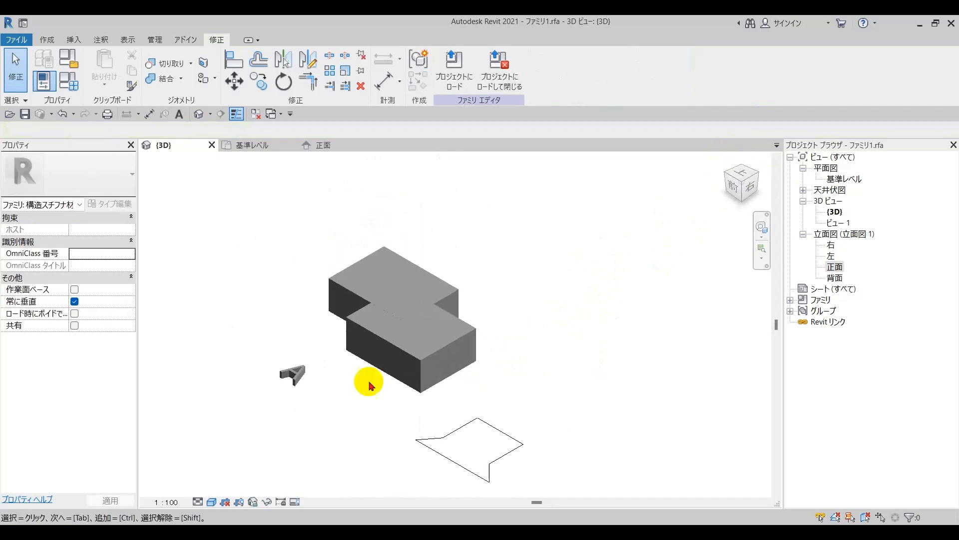
pyautogui.moveTo(371, 385); pyautogui.dragTo(398, 320, button='middle')
pyautogui.scroll(3, 472, 214)
pyautogui.moveTo(511, 220); pyautogui.dragTo(524, 242, button='middle')
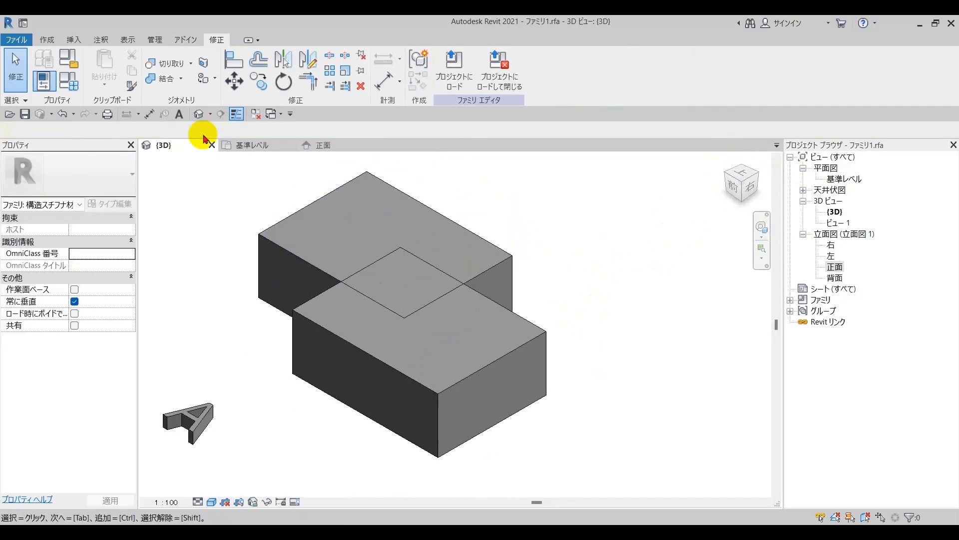
pyautogui.click(48, 40)
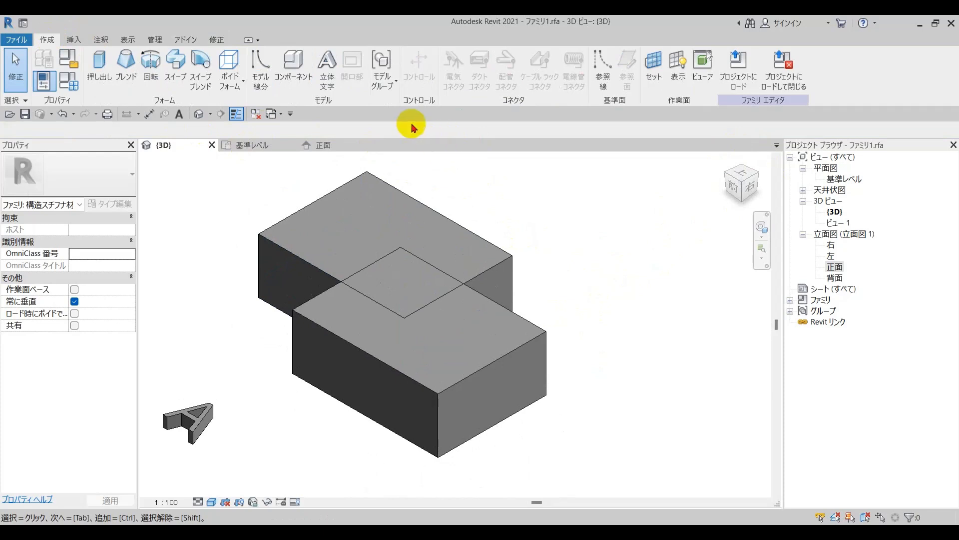
pyautogui.click(379, 81)
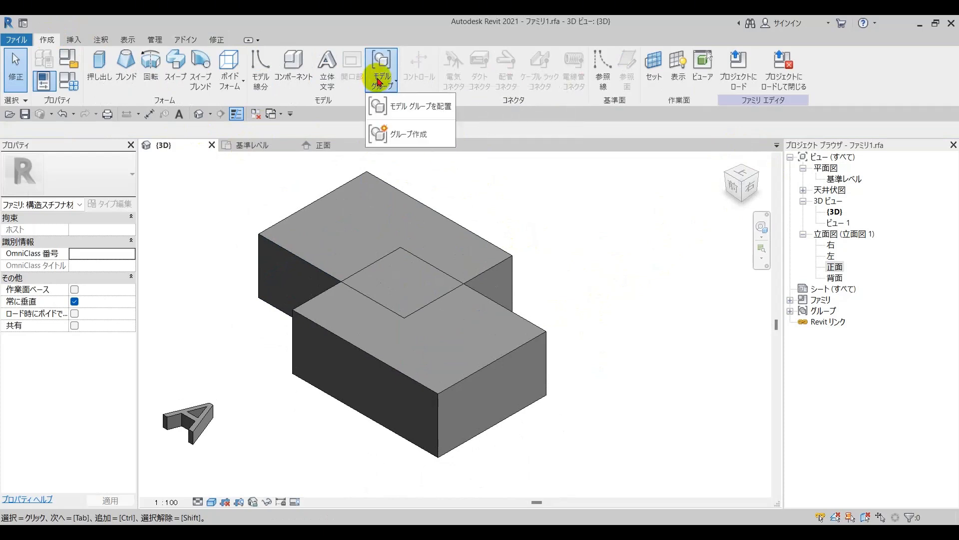
pyautogui.click(412, 131)
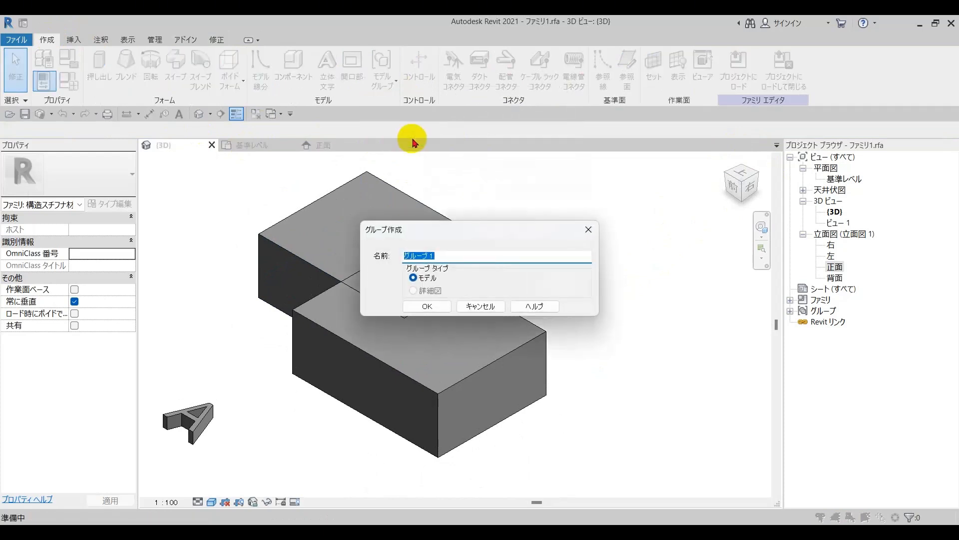
pyautogui.click(426, 307)
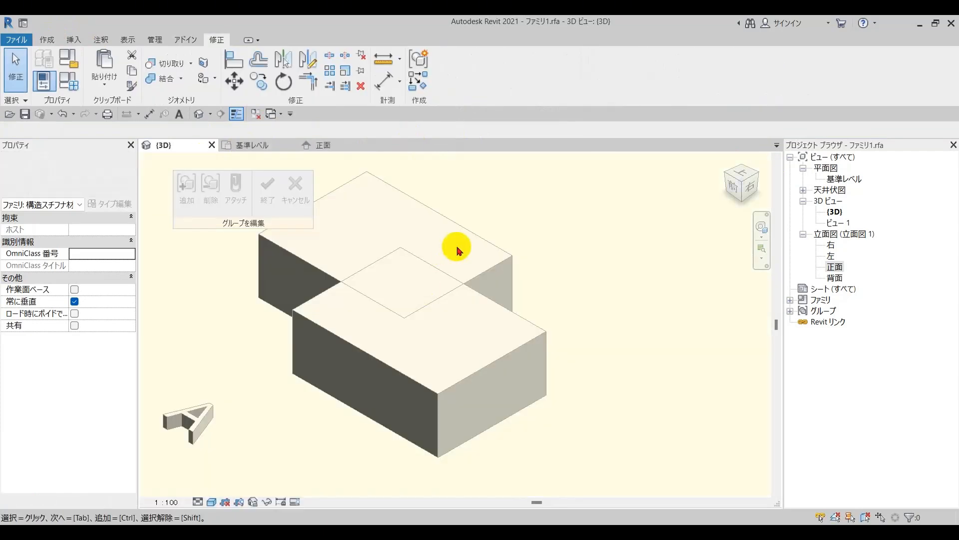
# Add both overlapping extrusions to the model group and finish editing the group.
pyautogui.scroll(-3, 404, 259)
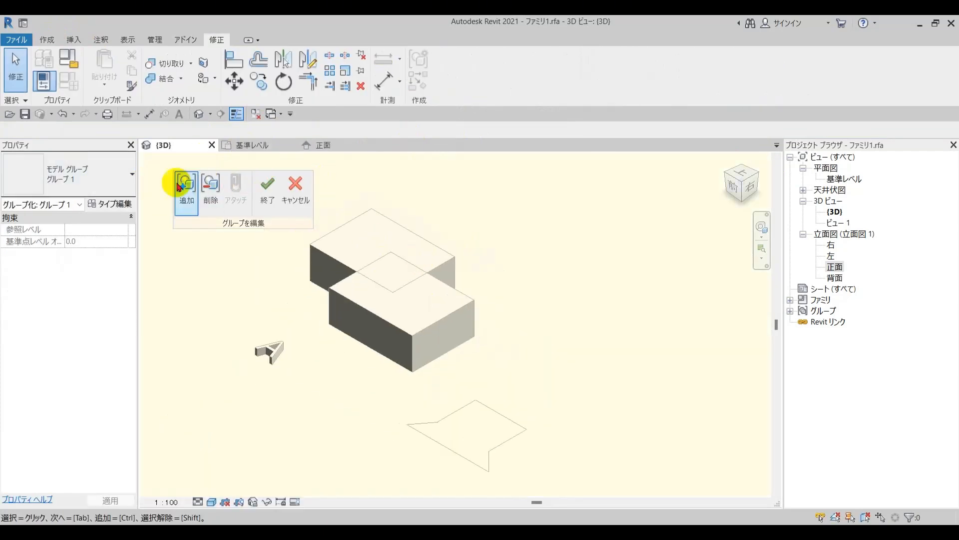
pyautogui.click(187, 187)
pyautogui.click(426, 239)
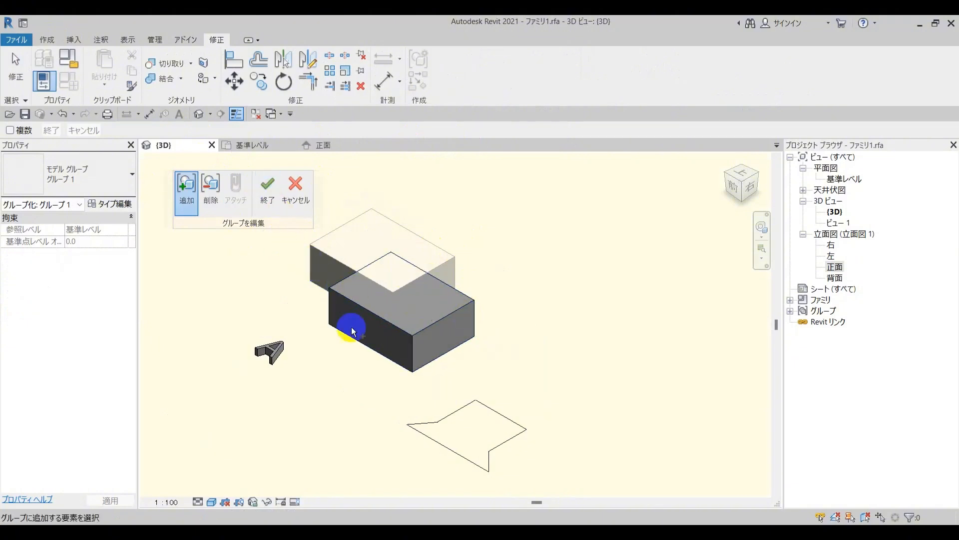
pyautogui.click(375, 320)
pyautogui.click(266, 197)
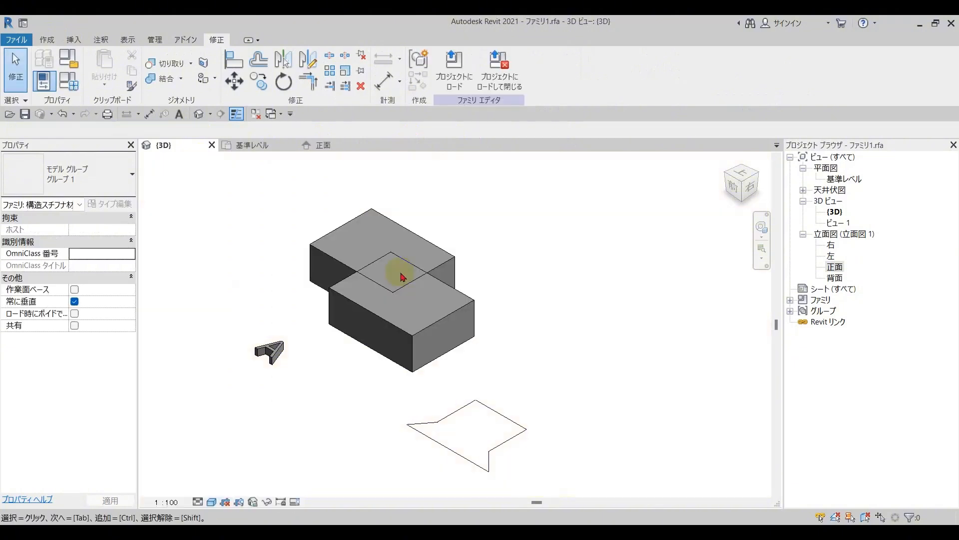
# Move the model group of two blocks a short distance away from the letter A.
pyautogui.scroll(2, 475, 263)
pyautogui.click(351, 357)
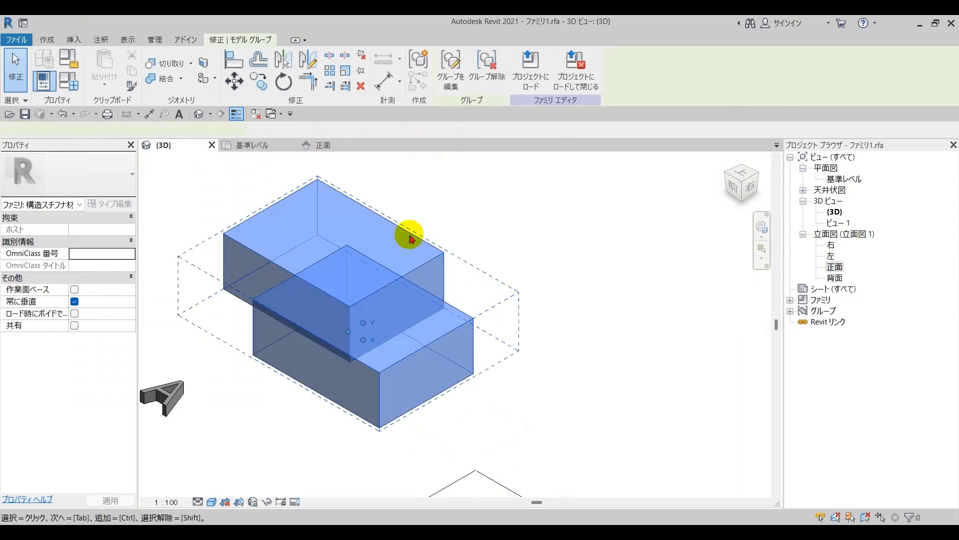
pyautogui.click(520, 241)
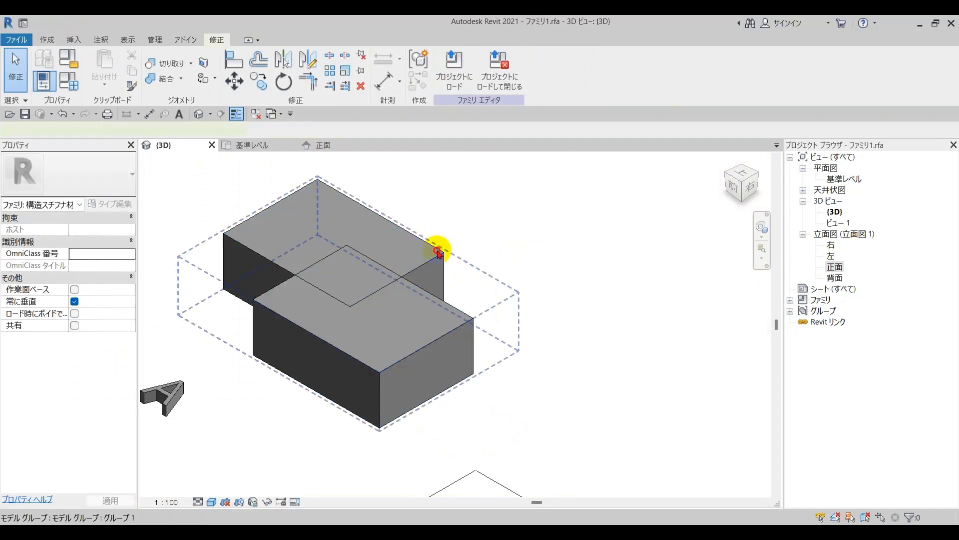
pyautogui.moveTo(437, 253); pyautogui.dragTo(473, 257)
pyautogui.click(548, 247)
pyautogui.click(450, 268)
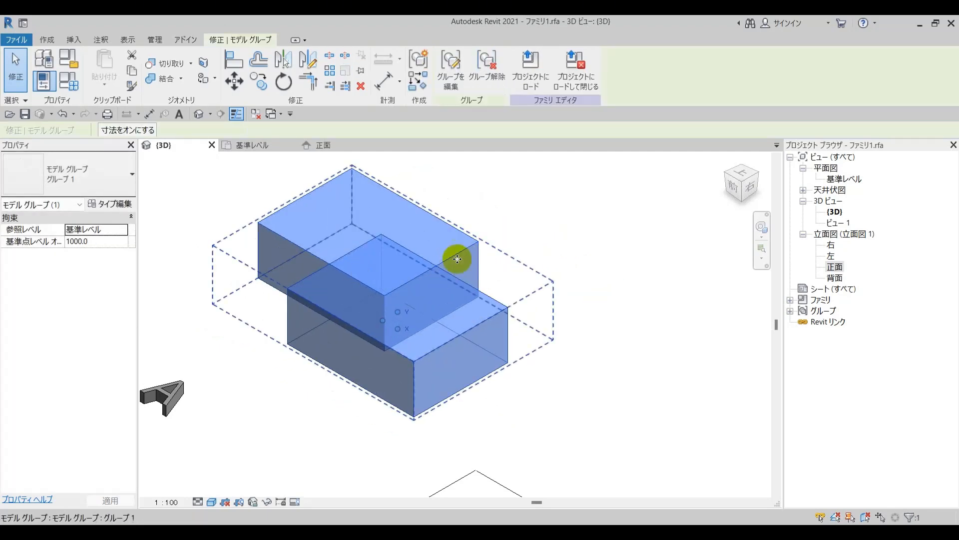
pyautogui.click(511, 239)
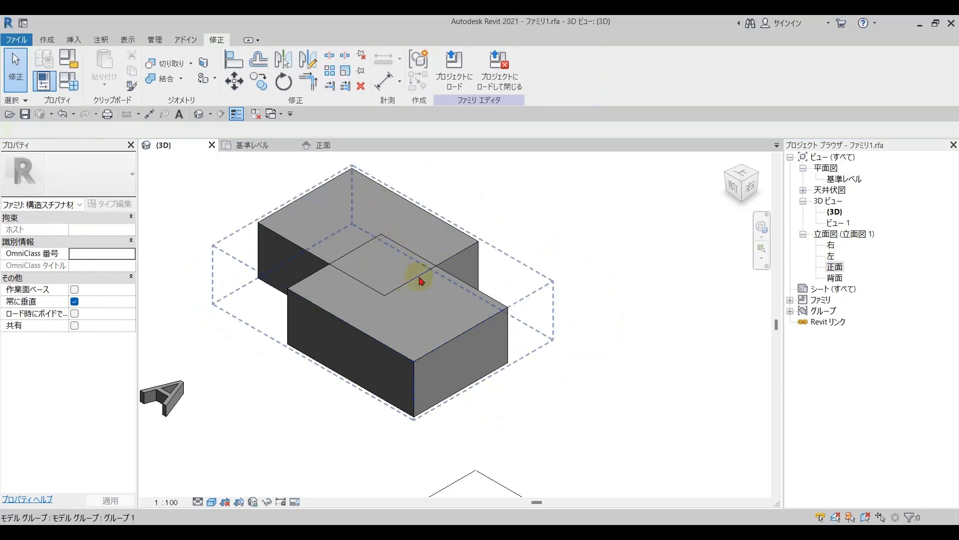
# Try ungrouping the model group of two blocks and undo the ungrouping.
pyautogui.click(432, 268)
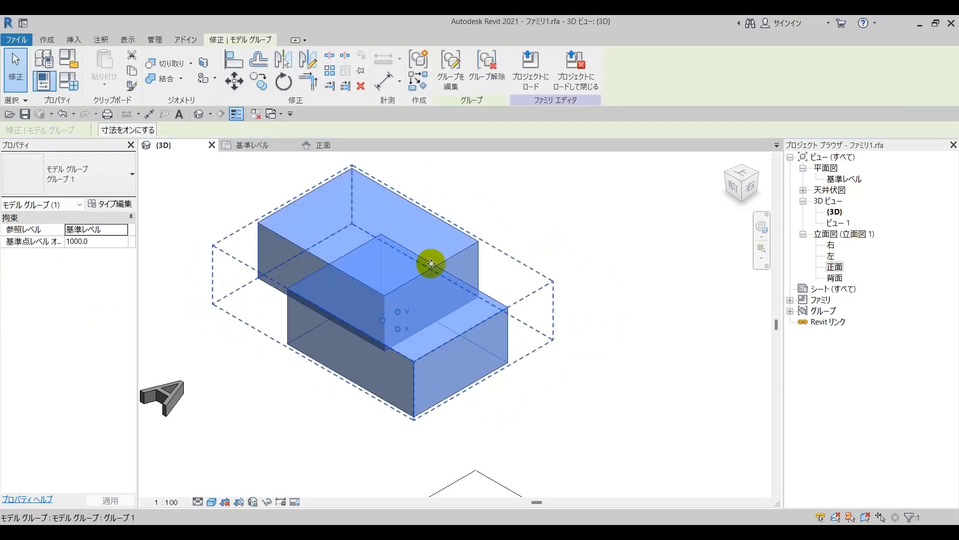
pyautogui.click(487, 88)
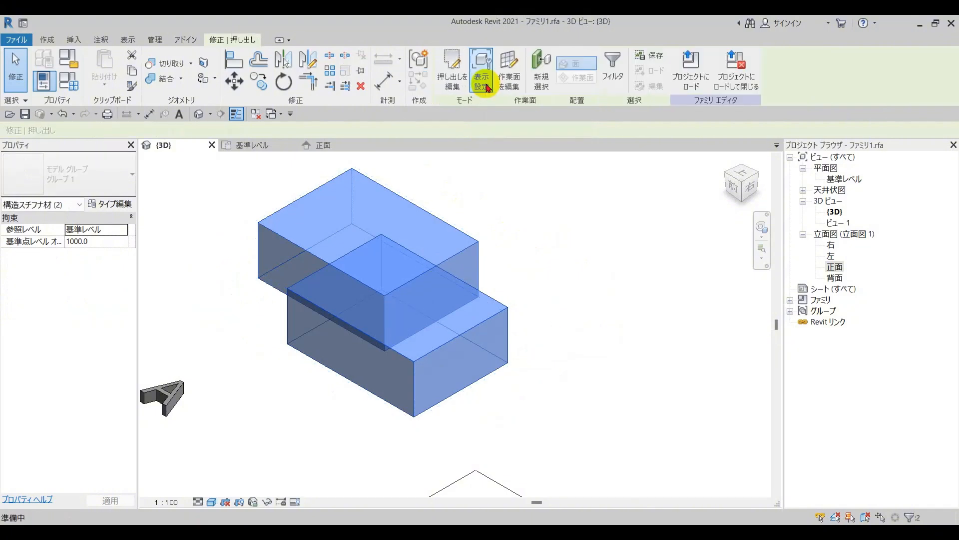
pyautogui.click(496, 239)
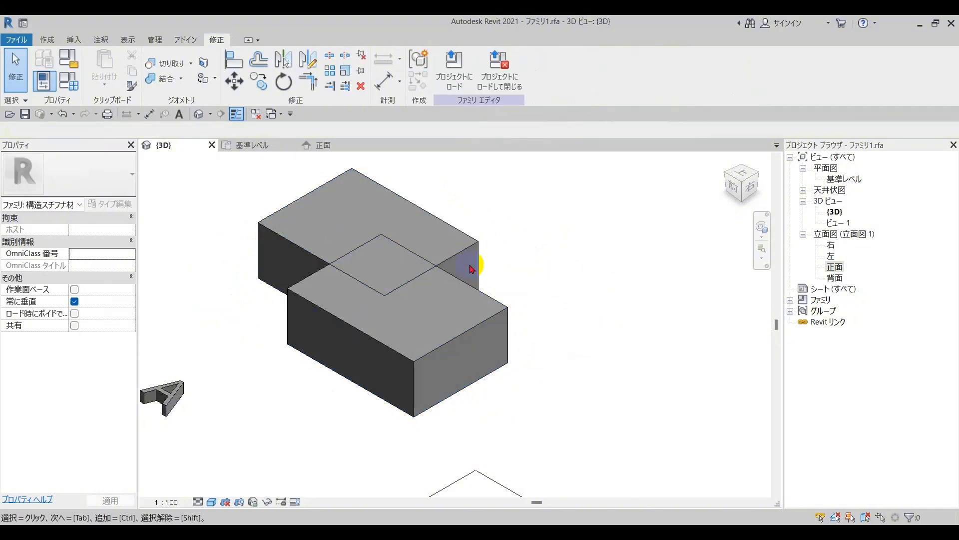
pyautogui.click(63, 114)
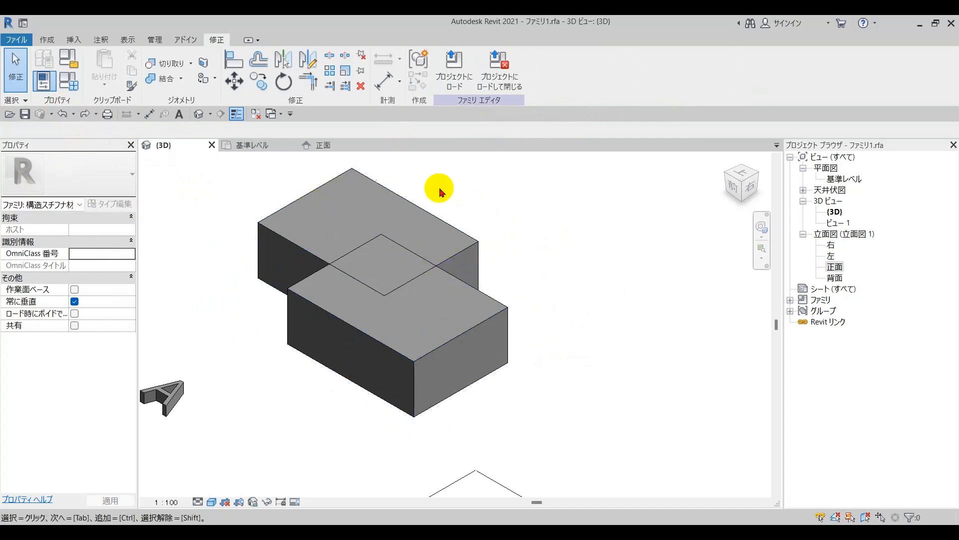
# Copy the model group of two overlapping blocks to the empty area beside the original, away from the letter A.
pyautogui.click(320, 258)
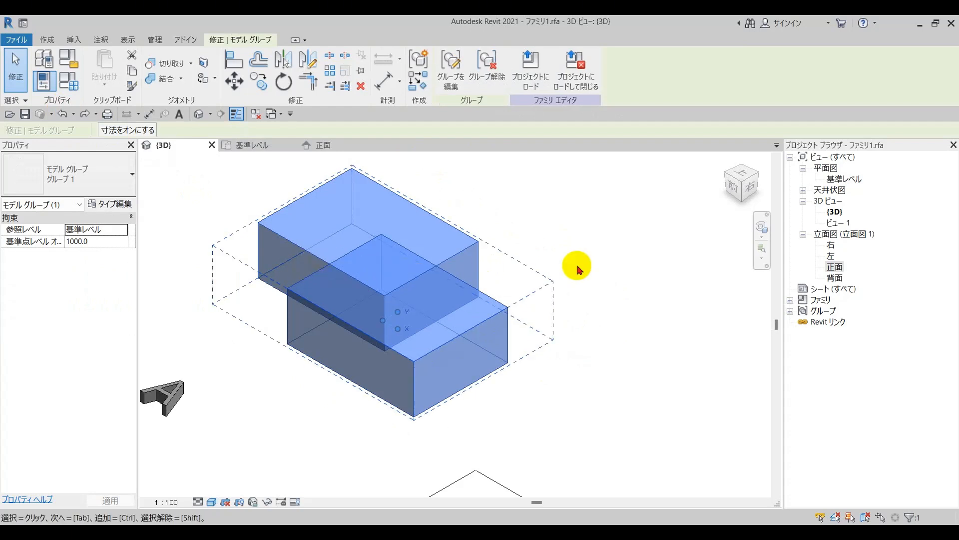
pyautogui.click(542, 277)
pyautogui.click(345, 275)
pyautogui.scroll(-3, 345, 273)
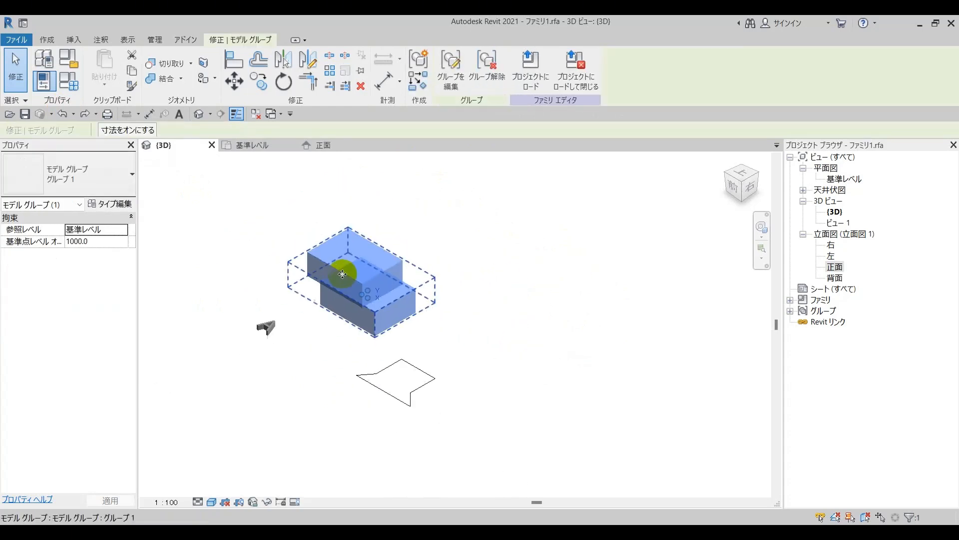
pyautogui.click(259, 84)
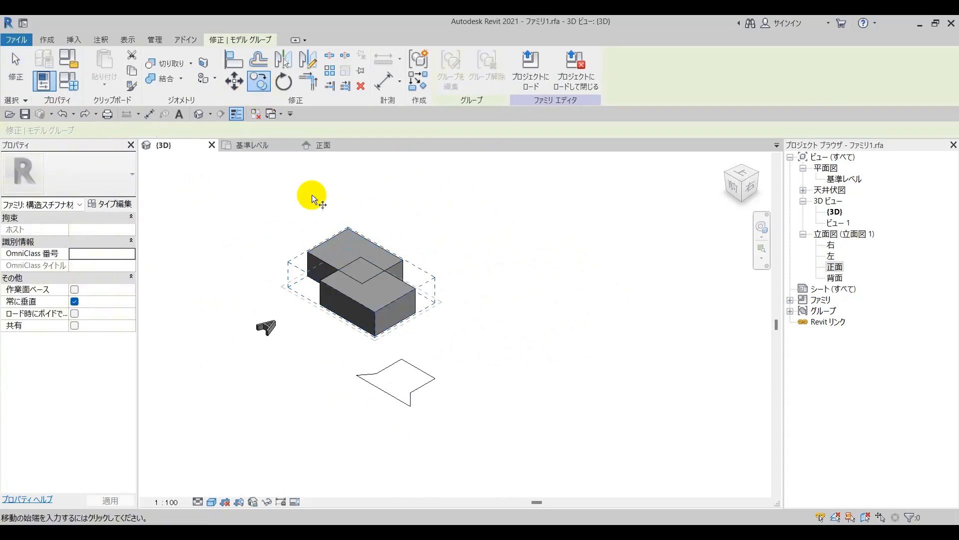
pyautogui.click(365, 272)
pyautogui.click(554, 265)
pyautogui.scroll(2, 555, 265)
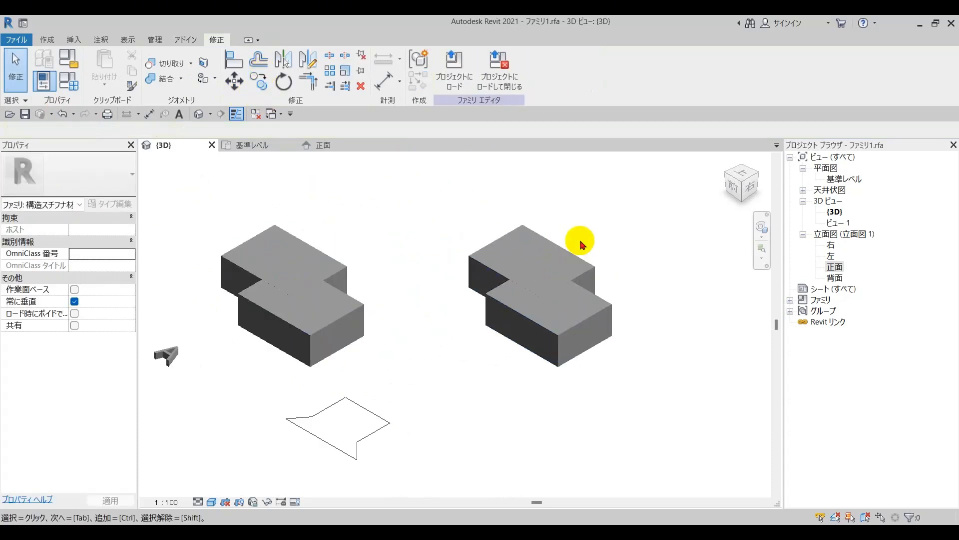
# Ungroup the copied model group into its two separate extrusions.
pyautogui.scroll(3, 307, 294)
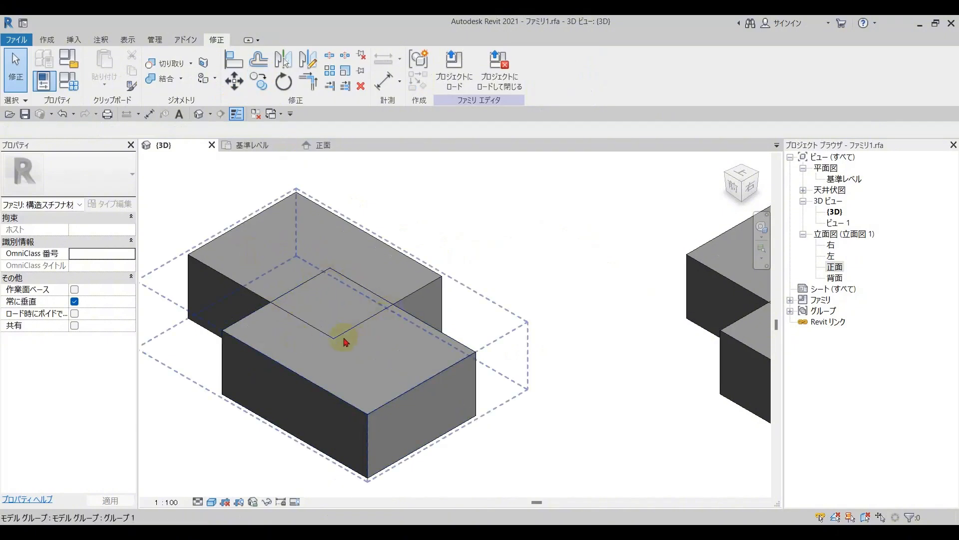
pyautogui.scroll(-5, 325, 325)
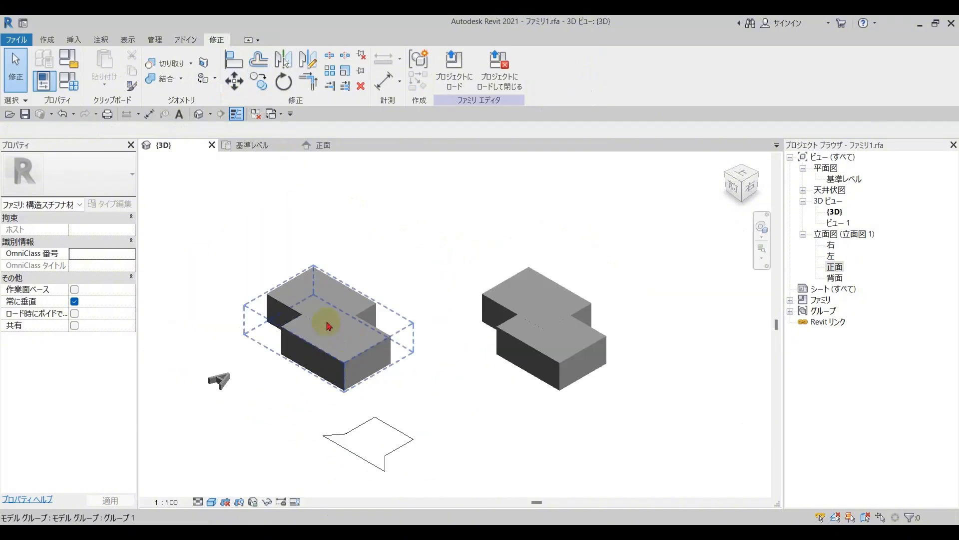
pyautogui.scroll(2, 404, 349)
pyautogui.click(472, 321)
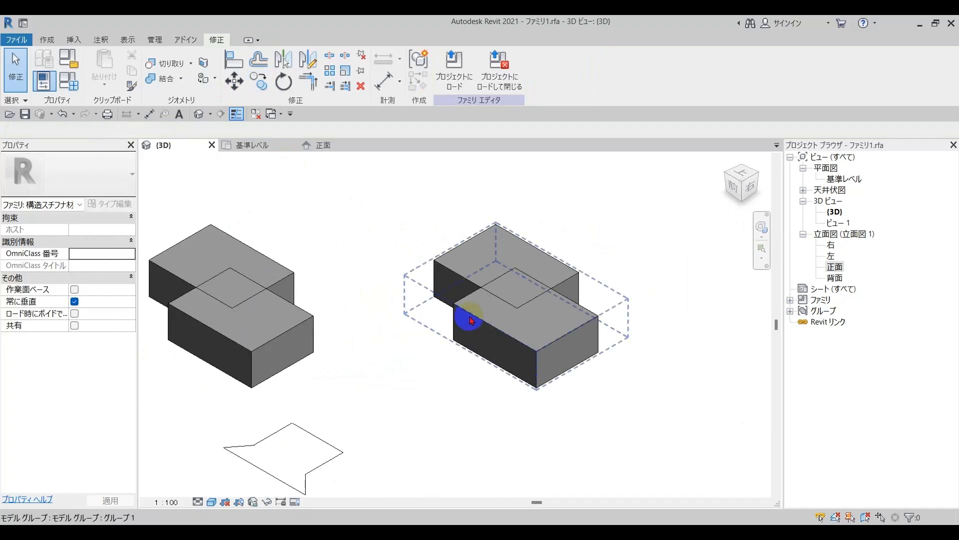
pyautogui.click(472, 322)
pyautogui.click(491, 73)
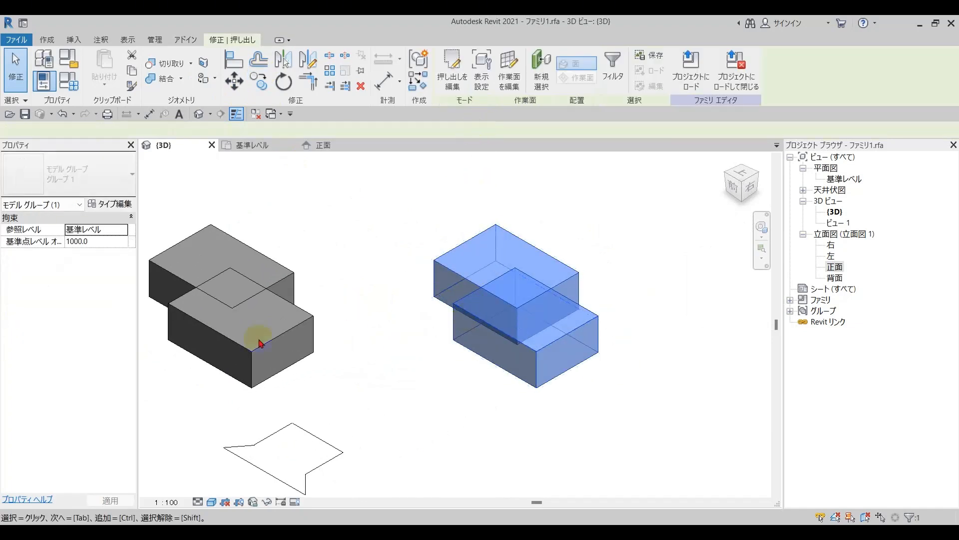
pyautogui.click(600, 198)
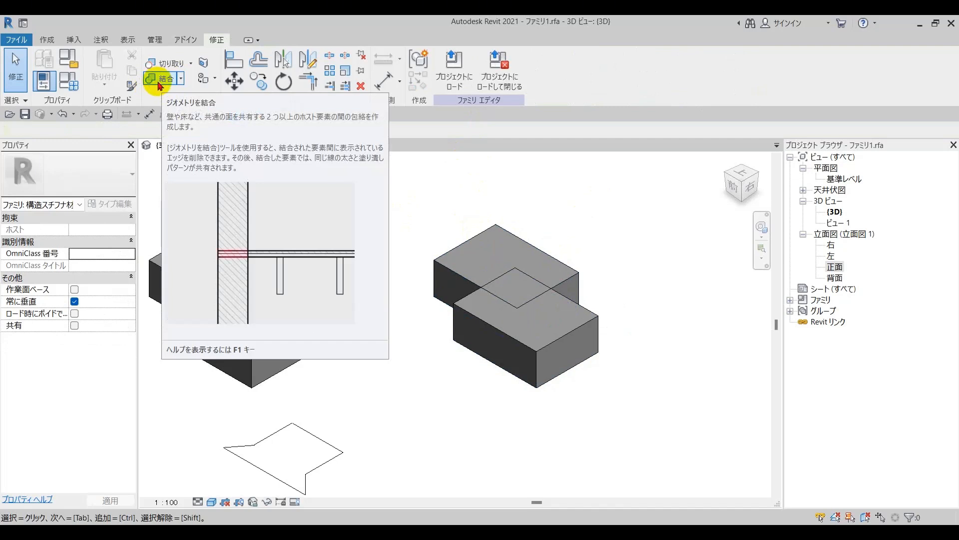
# Join the geometry of the two overlapping extrusions in the ungrouped copy.
pyautogui.click(158, 83)
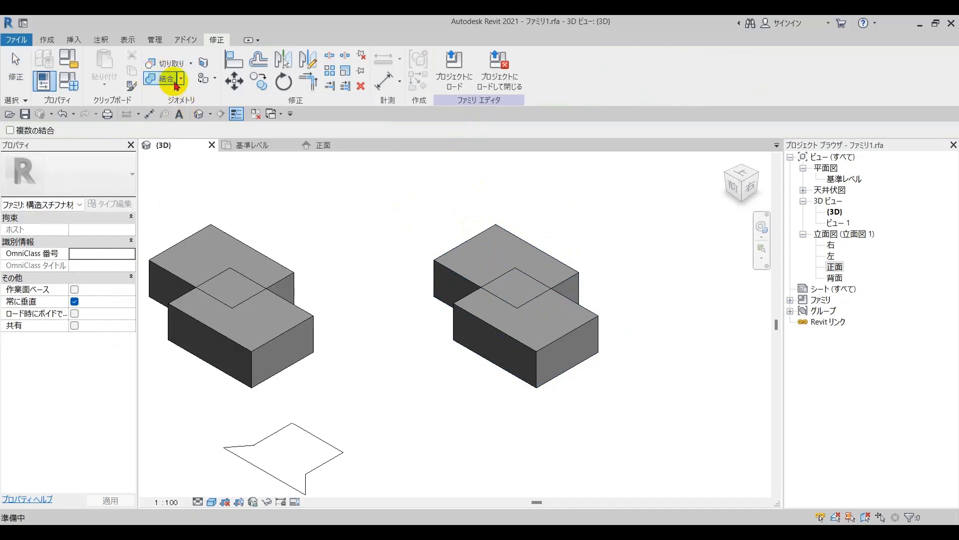
pyautogui.click(450, 247)
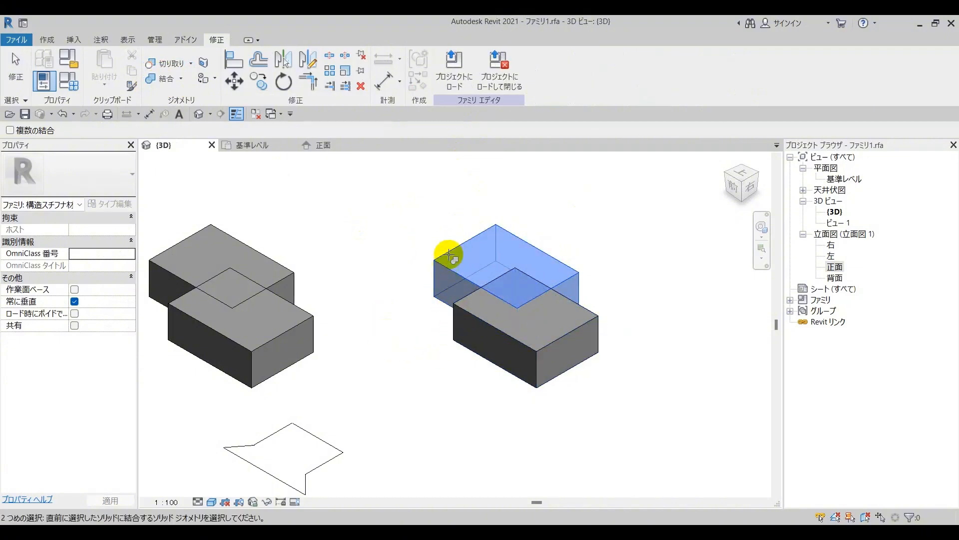
pyautogui.click(453, 305)
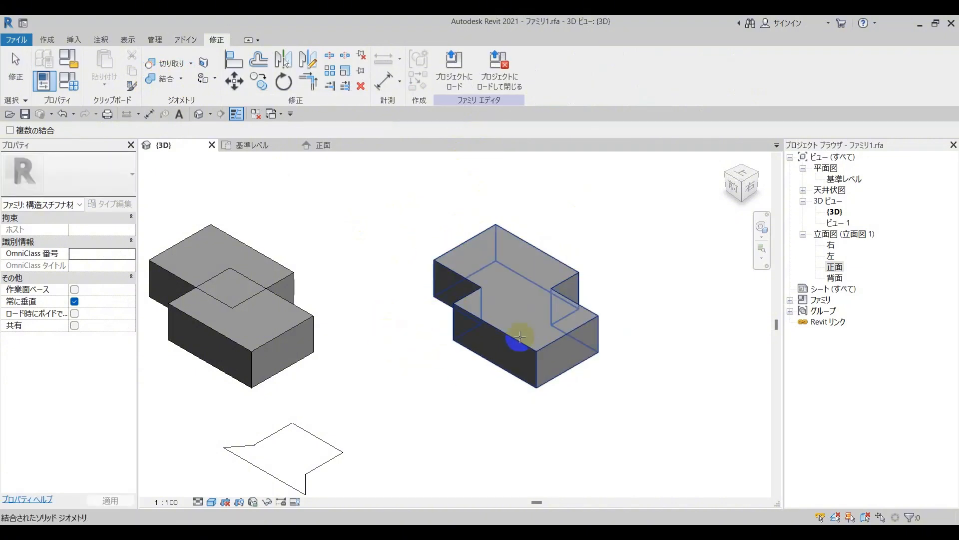
pyautogui.scroll(3, 536, 300)
pyautogui.press('Escape')
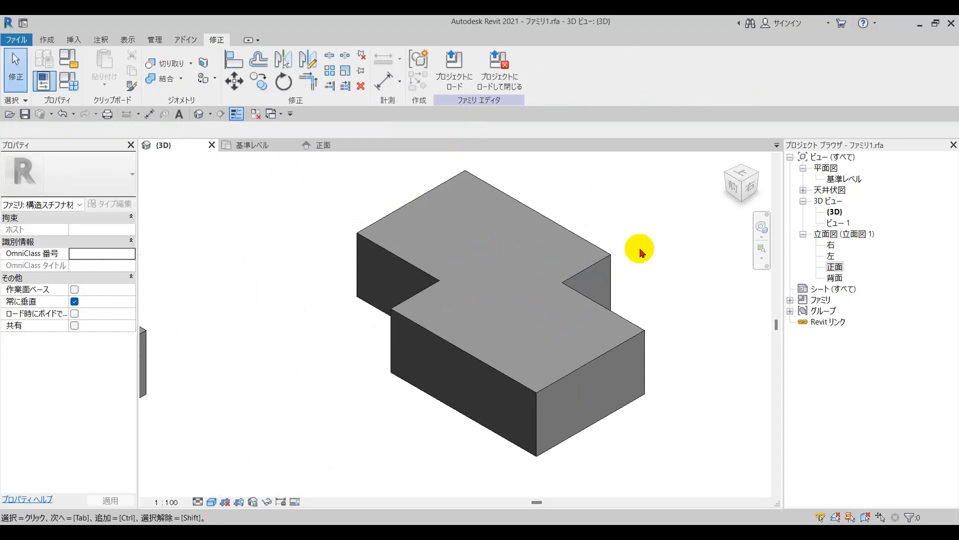
# Select each joined extrusion in turn to check how they select, and compare the joined pair with the grouped blocks.
pyautogui.click(598, 252)
pyautogui.press('Escape')
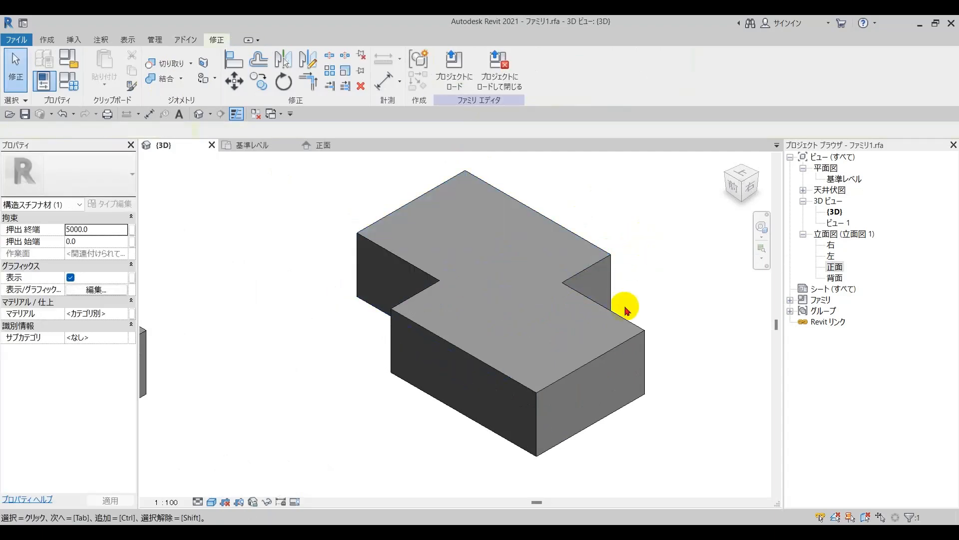
pyautogui.click(628, 313)
pyautogui.press('Escape')
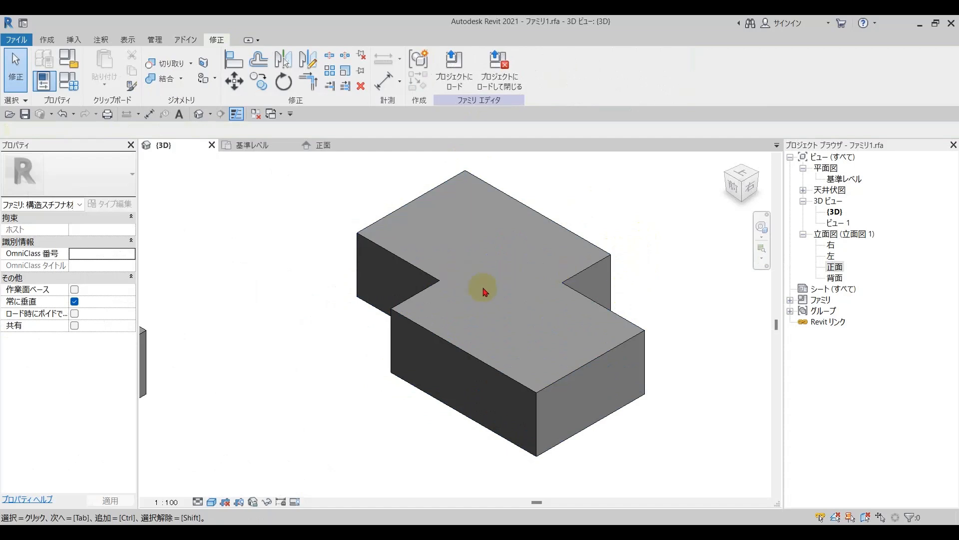
pyautogui.scroll(-3, 485, 293)
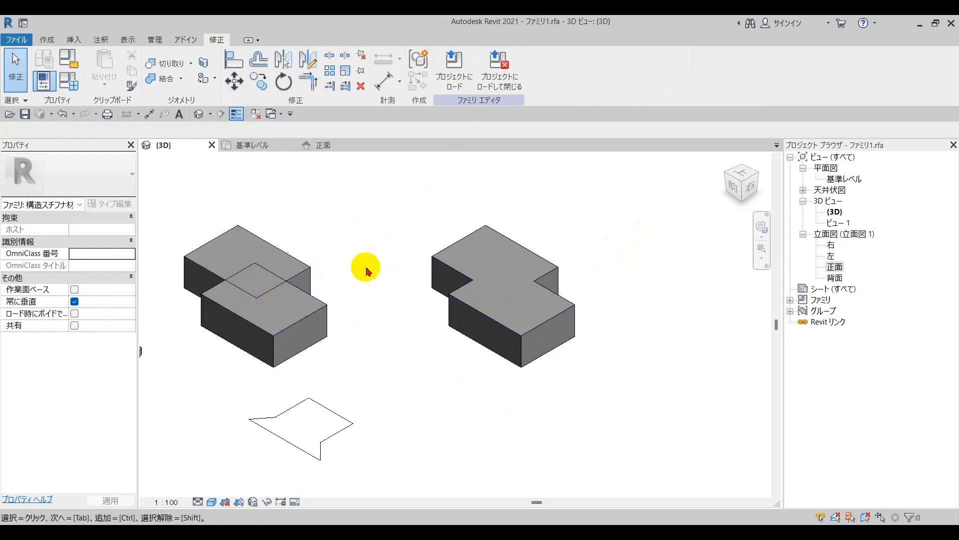
pyautogui.scroll(-2, 279, 214)
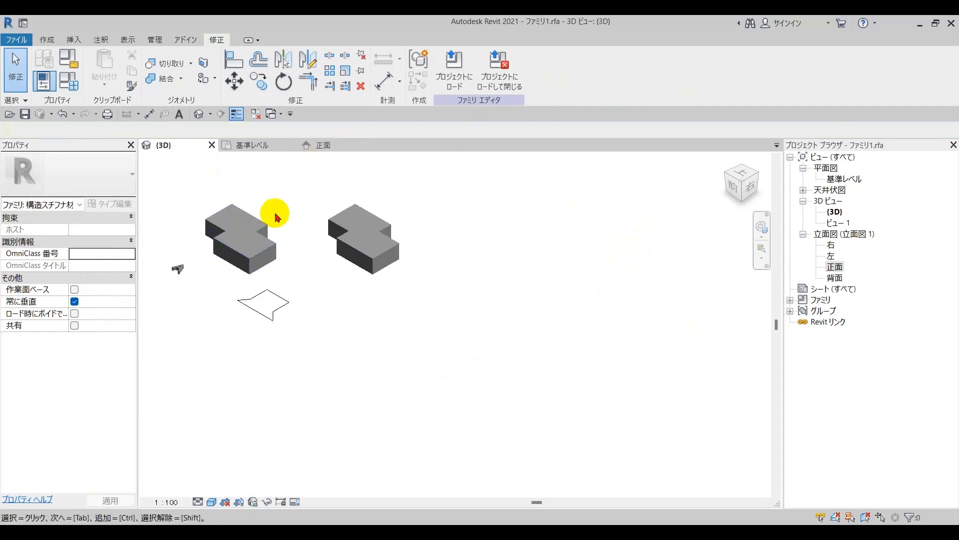
pyautogui.moveTo(298, 177); pyautogui.dragTo(309, 192, button='middle')
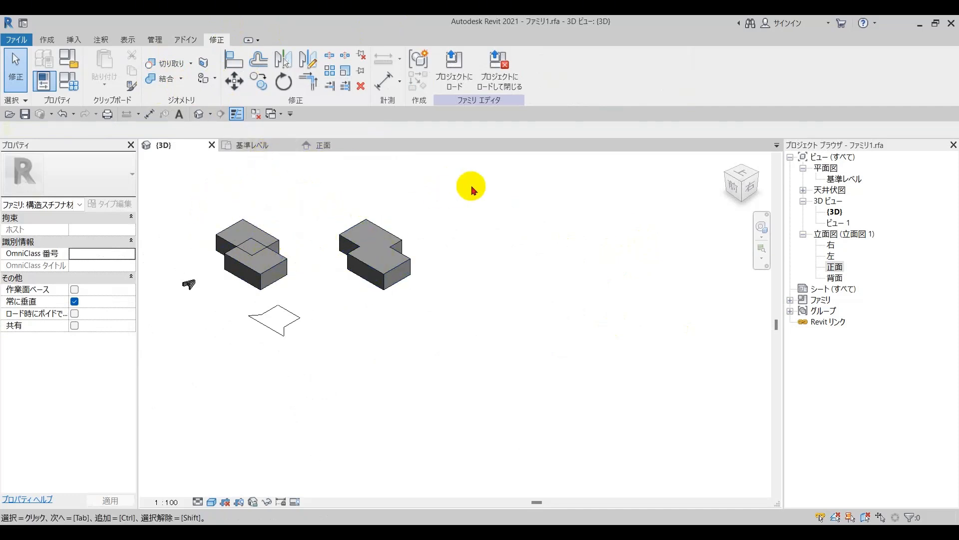
# Draw a chain of connected reference lines in the empty area beside the joined blocks.
pyautogui.click(50, 42)
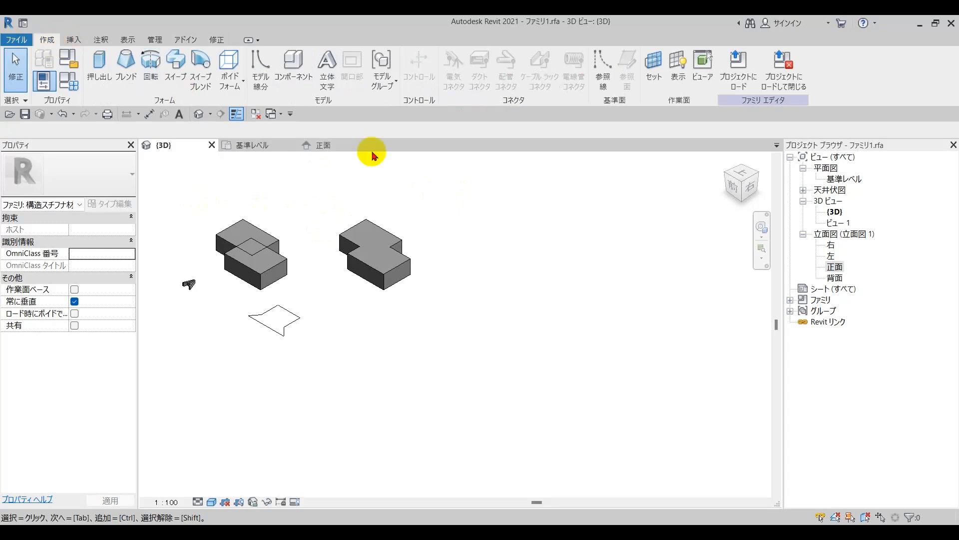
pyautogui.click(605, 79)
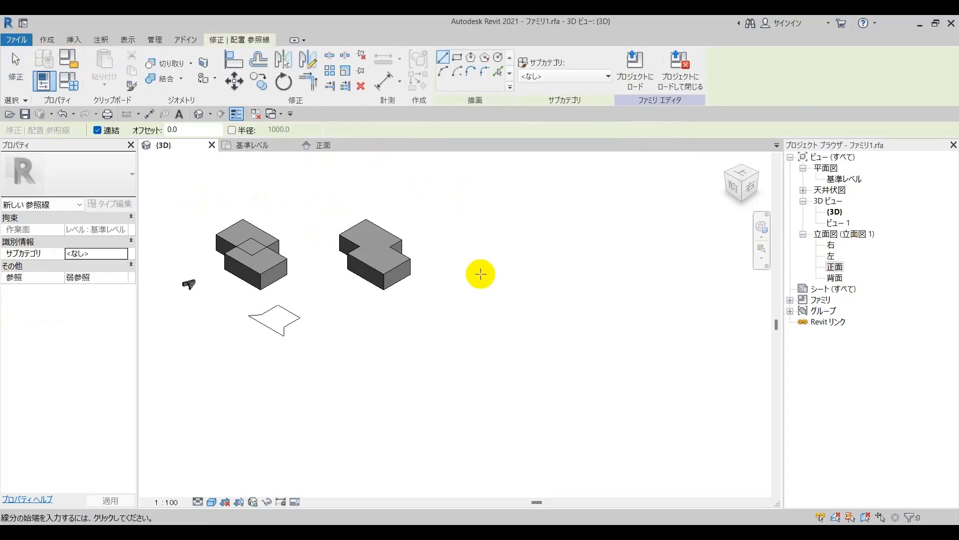
pyautogui.click(480, 331)
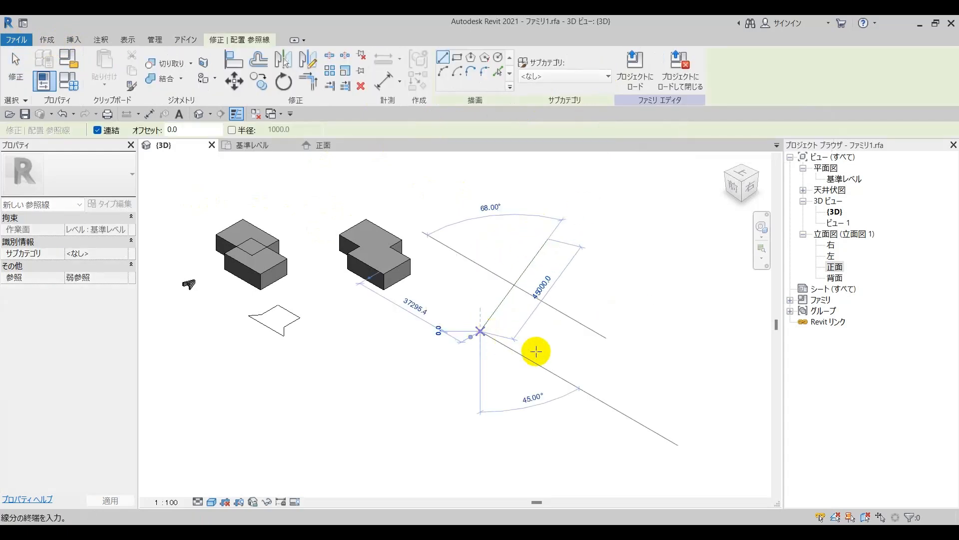
pyautogui.click(583, 316)
pyautogui.click(602, 289)
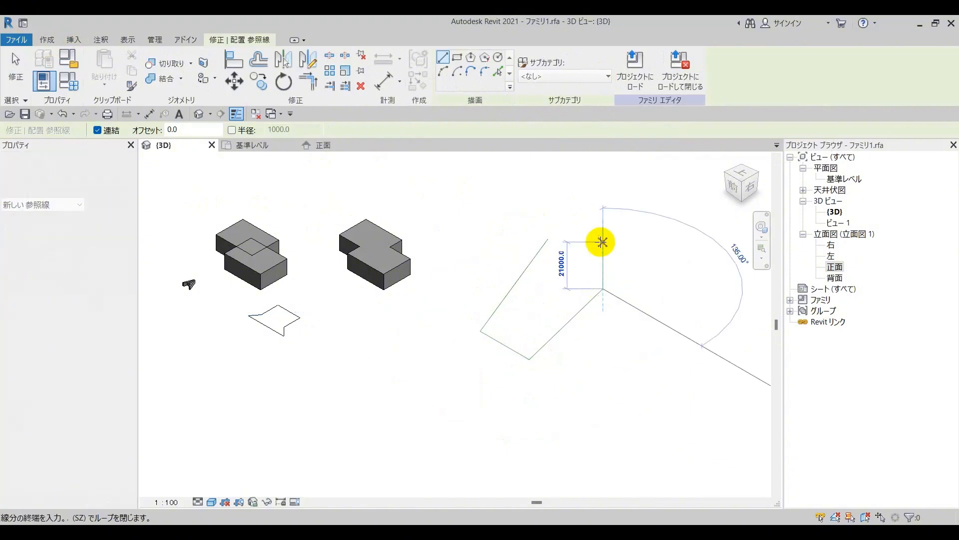
pyautogui.click(602, 242)
pyautogui.click(548, 208)
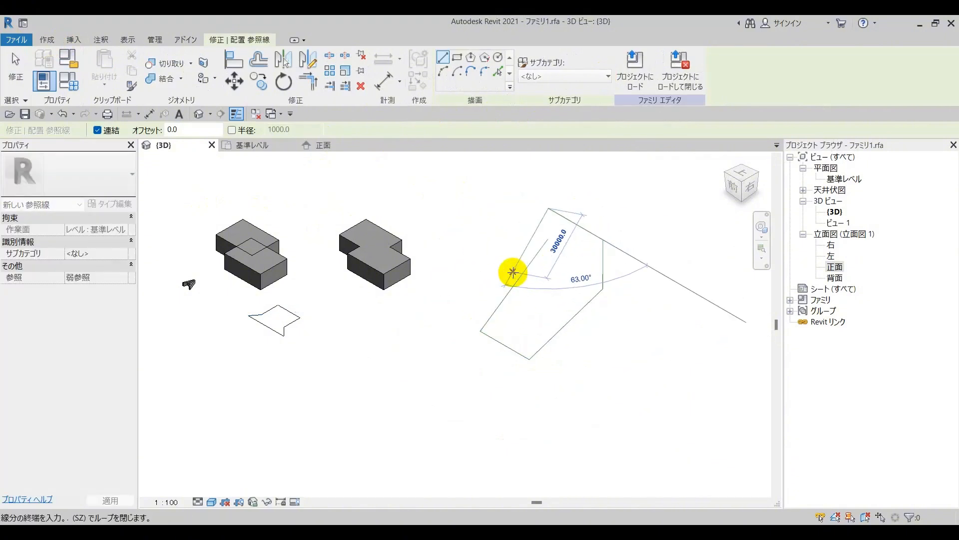
pyautogui.press('Escape')
pyautogui.press('Escape')
# Delete all the trial reference lines beside the joined blocks.
pyautogui.scroll(-3, 499, 240)
pyautogui.moveTo(475, 189); pyautogui.dragTo(662, 428)
pyautogui.press('Delete')
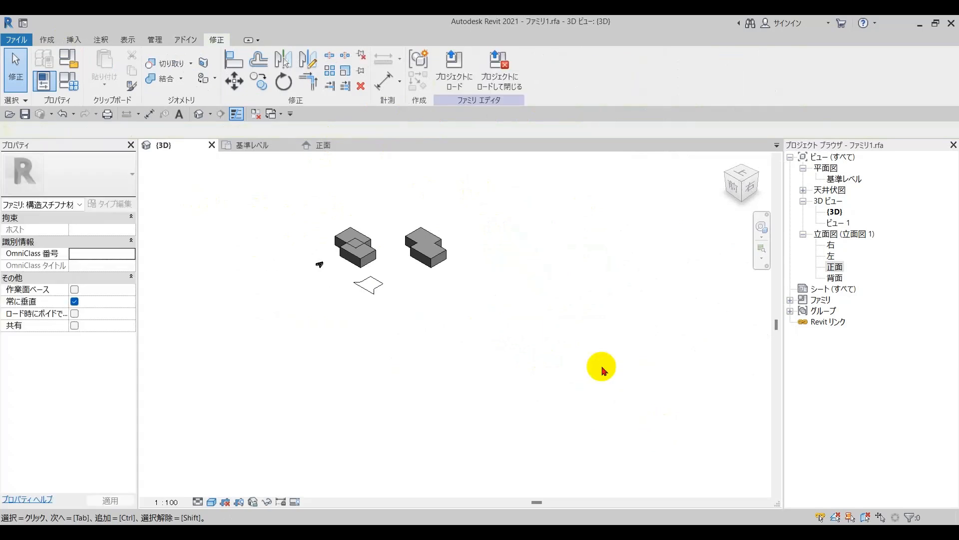
# Move the joined pair of blocks farther away from the grouped blocks into the empty area.
pyautogui.click(51, 42)
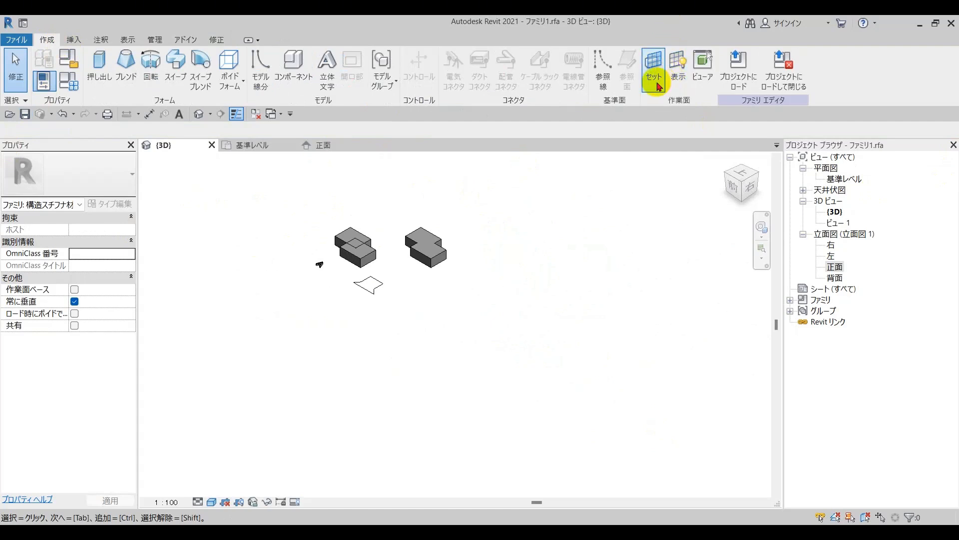
pyautogui.scroll(3, 457, 198)
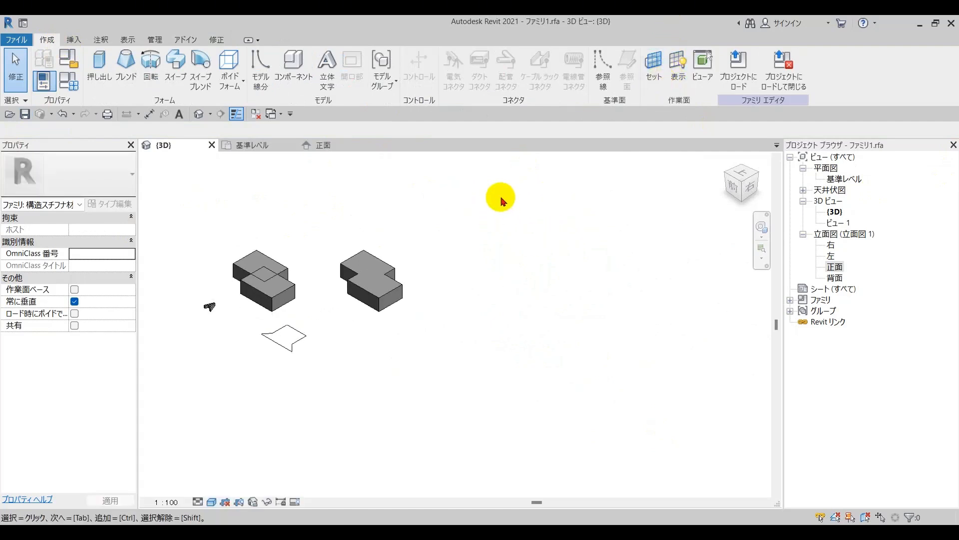
pyautogui.scroll(-2, 439, 194)
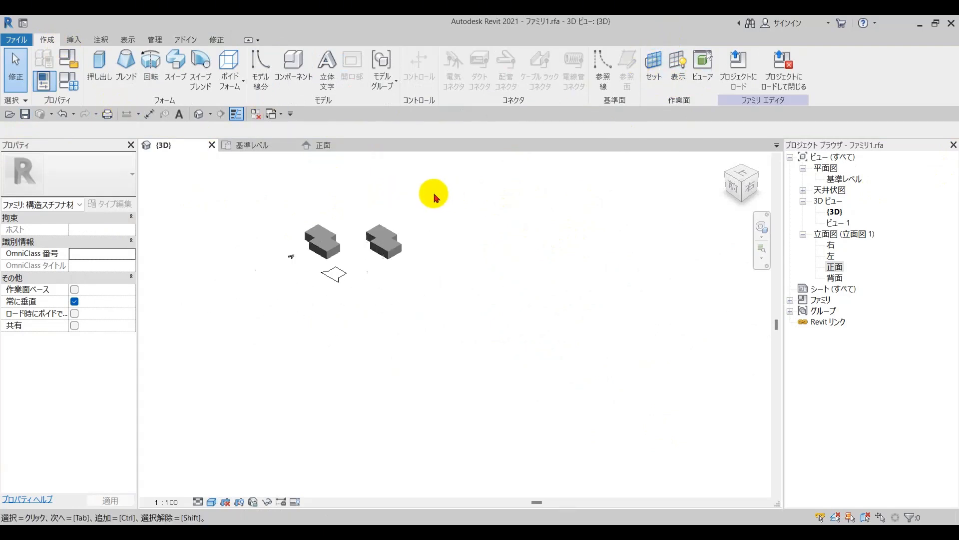
pyautogui.scroll(3, 332, 310)
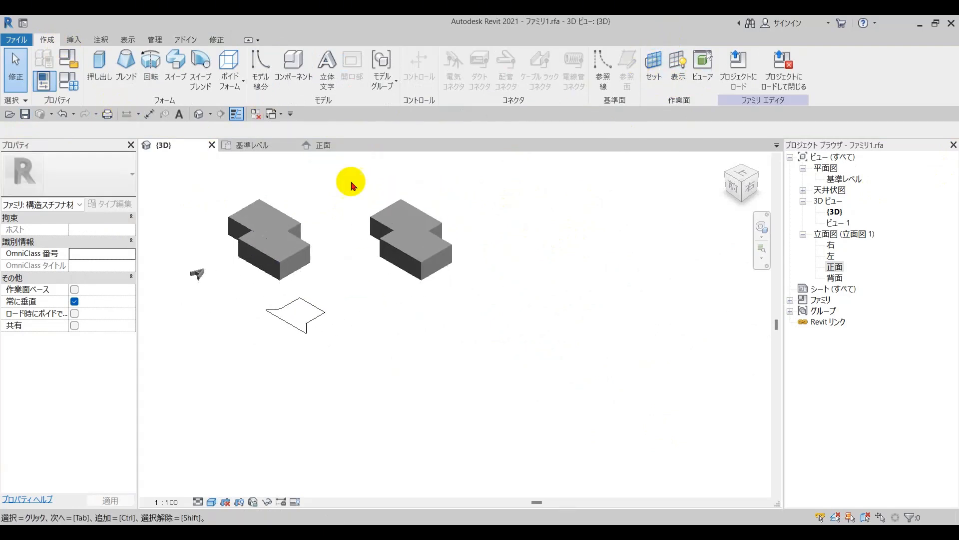
pyautogui.moveTo(349, 167); pyautogui.dragTo(499, 317)
pyautogui.click(610, 275)
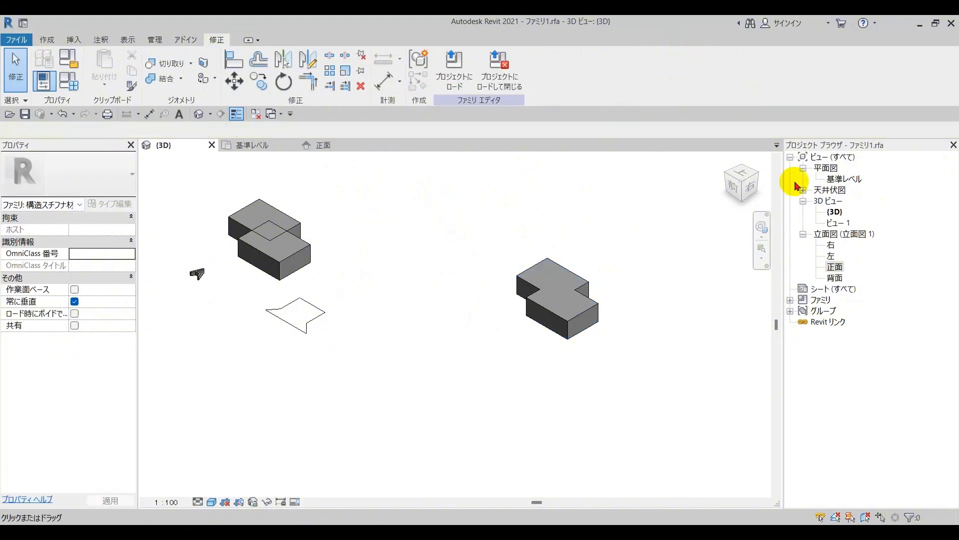
# View the 3D model from the front and examine the moved joined blocks.
pyautogui.click(733, 190)
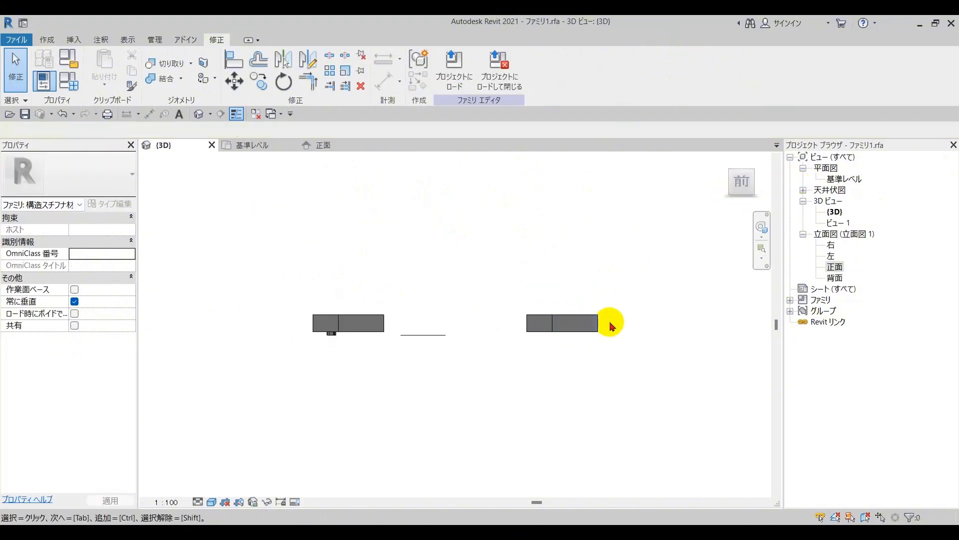
pyautogui.click(591, 324)
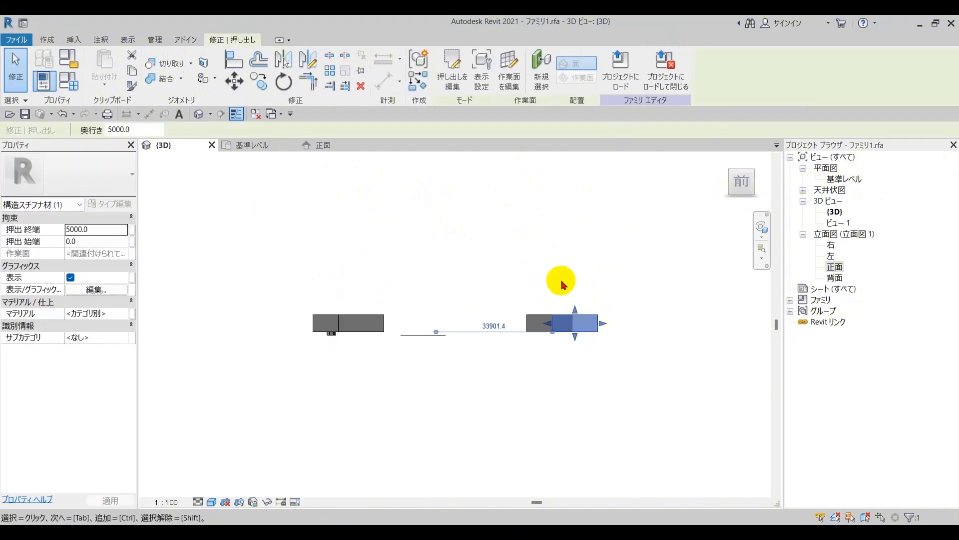
pyautogui.scroll(2, 561, 300)
pyautogui.click(570, 260)
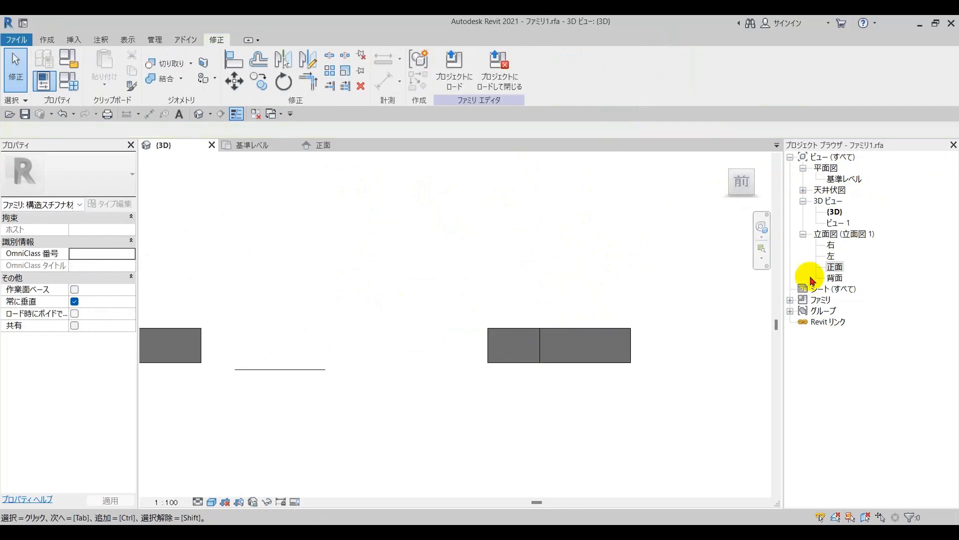
# In the 正面 elevation, draw a horizontal reference plane just above the joined blocks, extending past both ends.
pyautogui.doubleClick(844, 268)
pyautogui.scroll(-4, 386, 302)
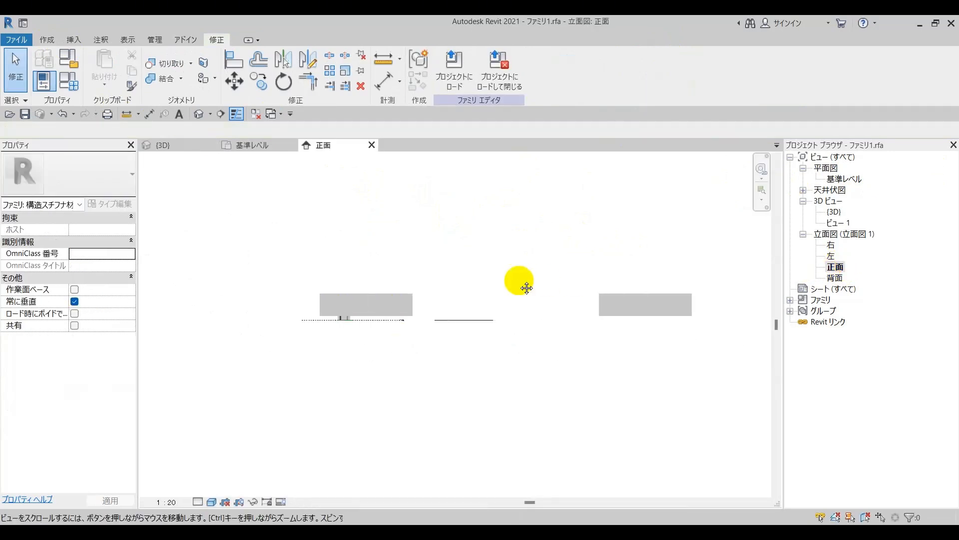
pyautogui.moveTo(527, 287); pyautogui.dragTo(145, 330, button='middle')
pyautogui.scroll(2, 226, 324)
pyautogui.moveTo(234, 317); pyautogui.dragTo(365, 276, button='middle')
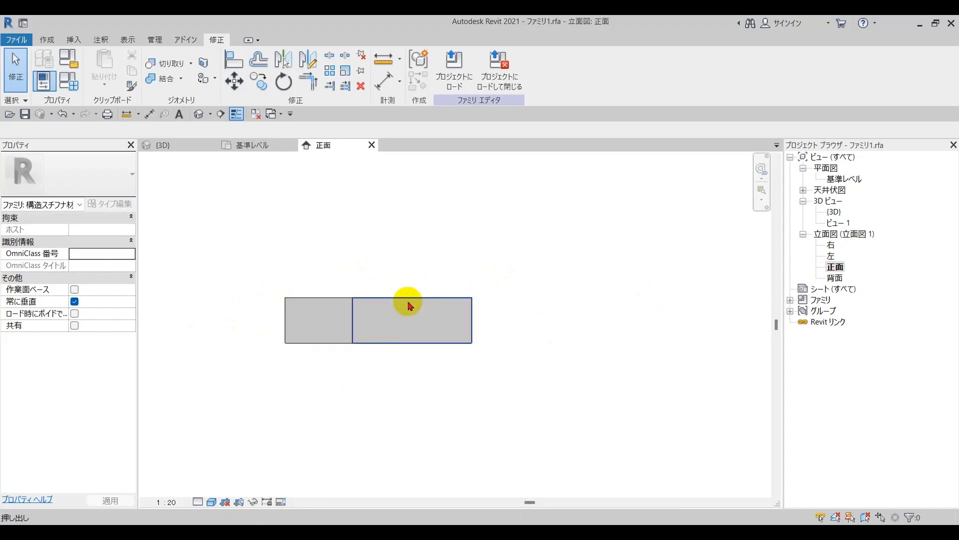
pyautogui.press('p')
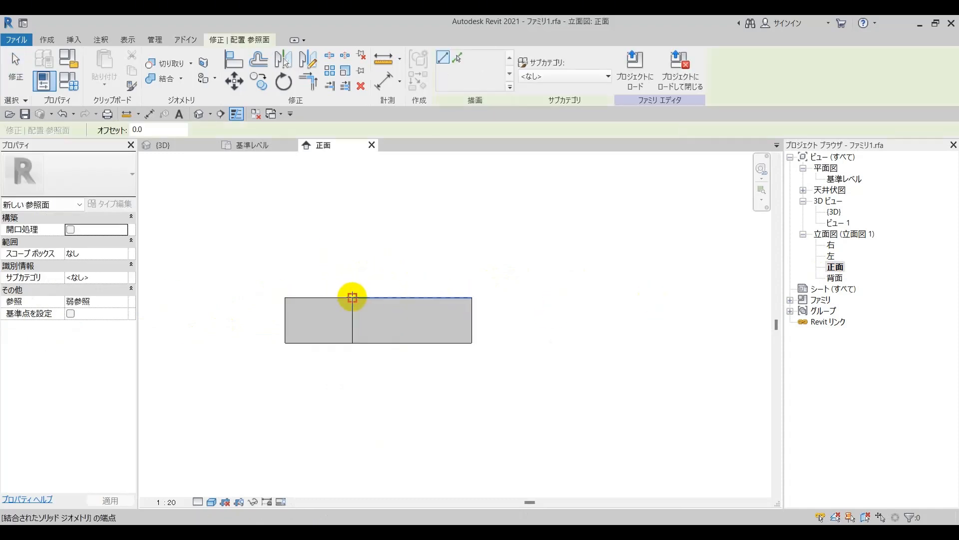
pyautogui.click(285, 298)
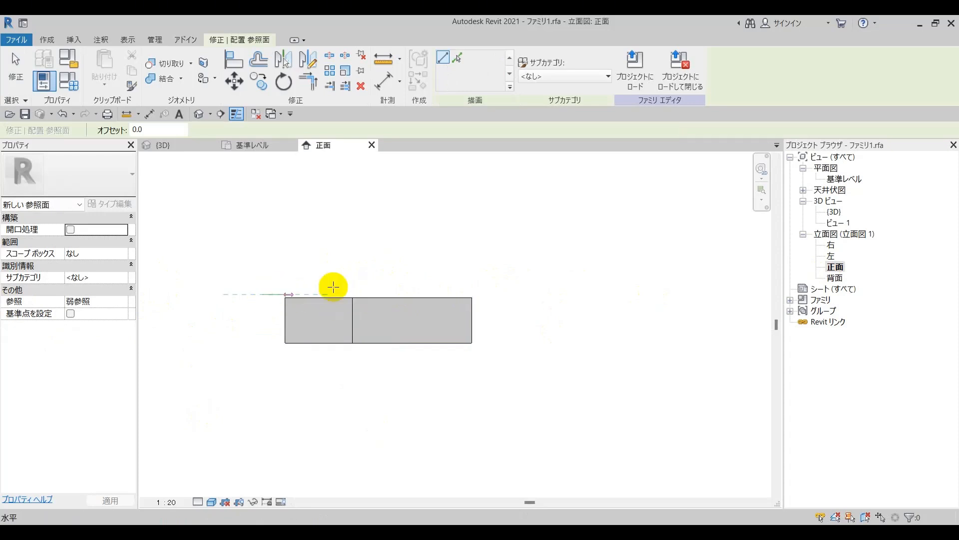
pyautogui.click(678, 295)
pyautogui.press('Escape')
pyautogui.press('Escape')
pyautogui.moveTo(618, 344); pyautogui.dragTo(576, 359, button='middle')
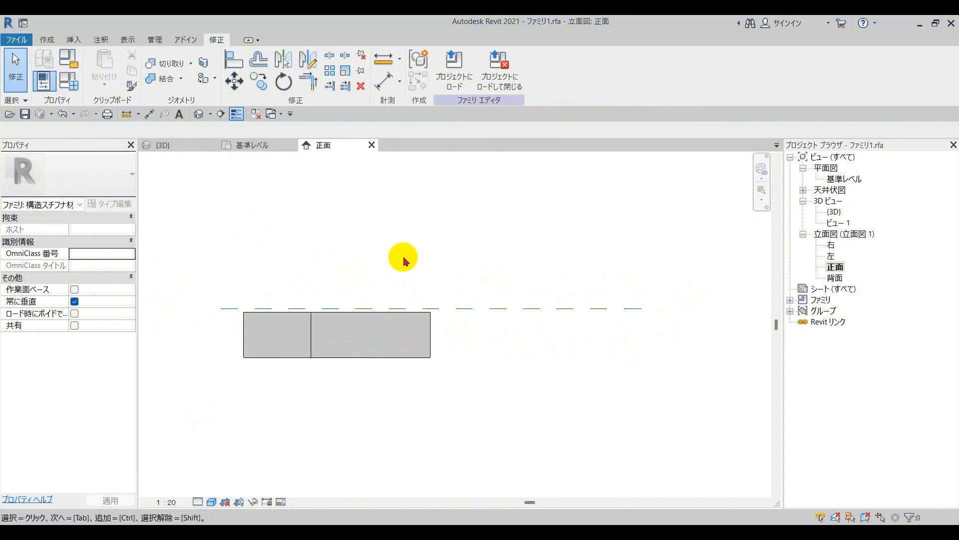
# Draw a second horizontal reference plane of equal length about 11000 mm above the first one.
pyautogui.press('r')
pyautogui.press('p')
pyautogui.click(220, 210)
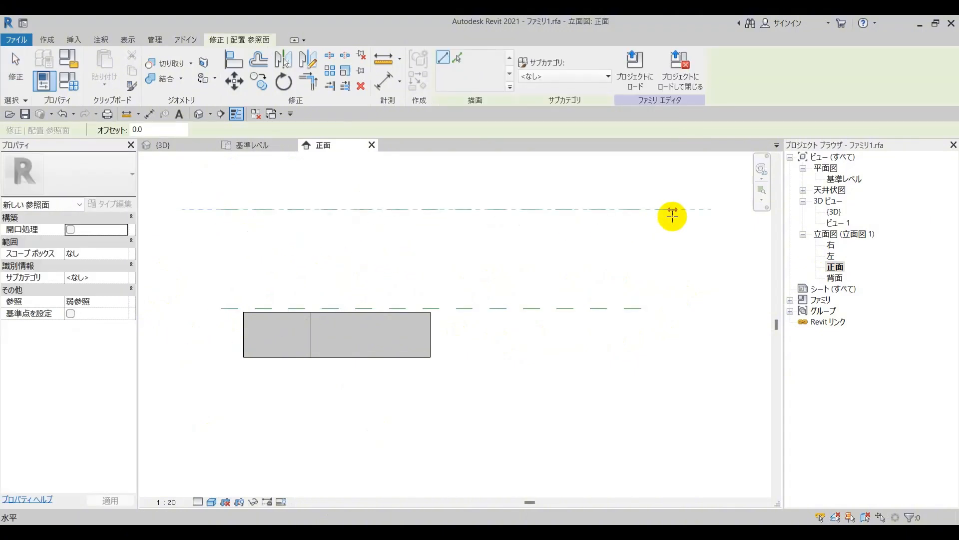
pyautogui.click(645, 208)
pyautogui.press('Escape')
pyautogui.press('Escape')
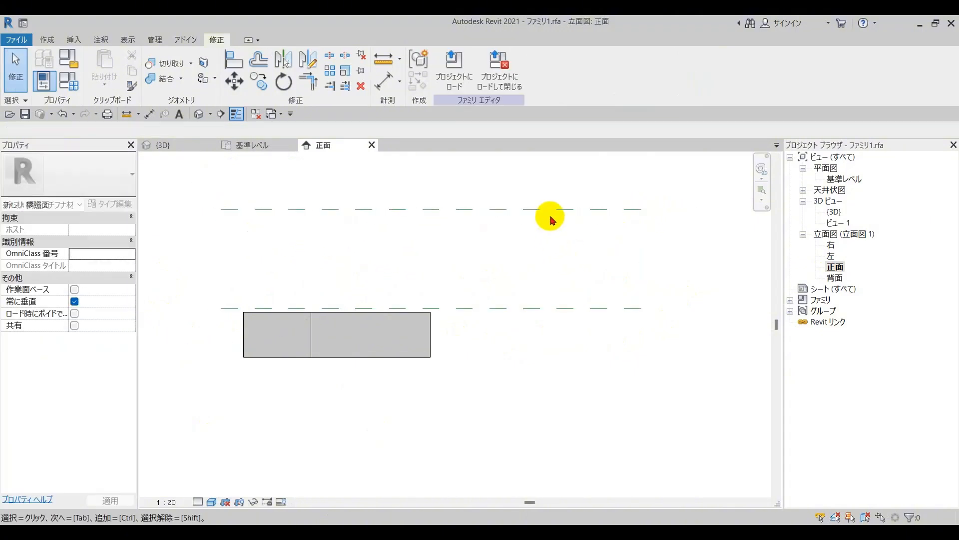
# Name the lower reference plane 1.
pyautogui.click(552, 212)
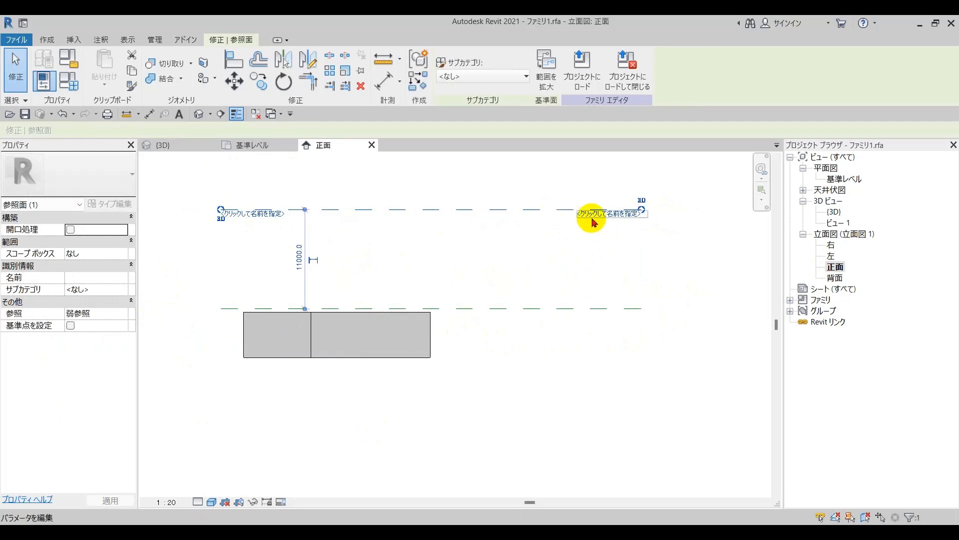
pyautogui.click(518, 309)
pyautogui.click(83, 274)
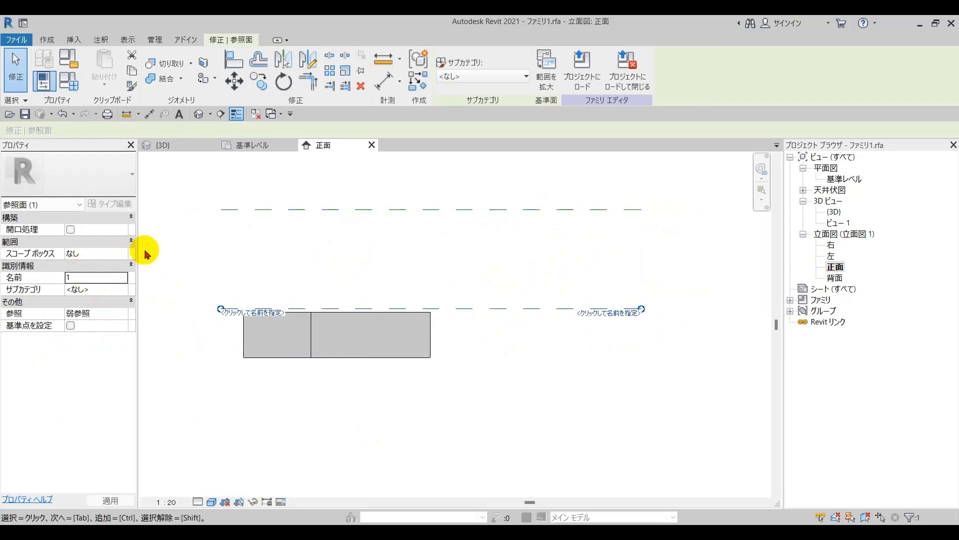
pyautogui.write('1')
# Name the upper reference plane 2.
pyautogui.click(428, 210)
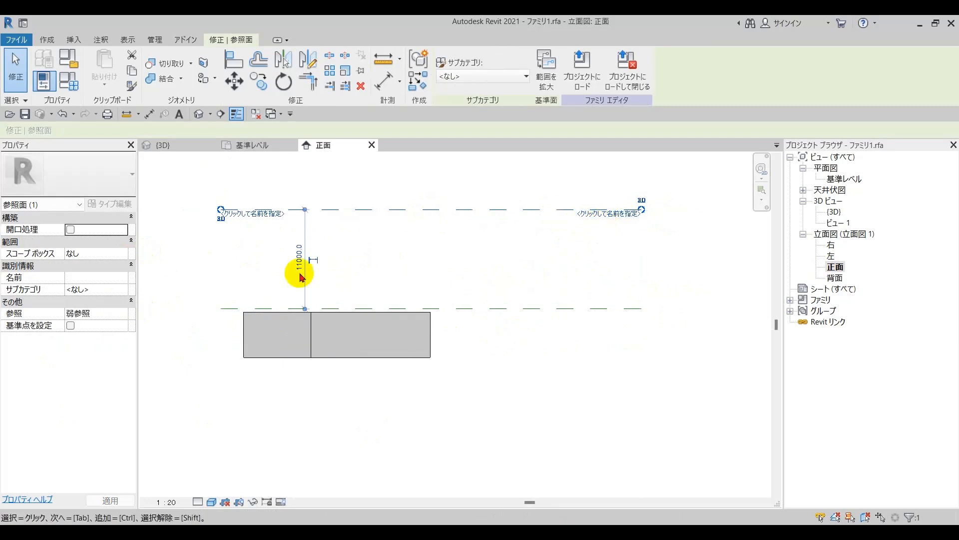
pyautogui.click(90, 278)
pyautogui.write('2')
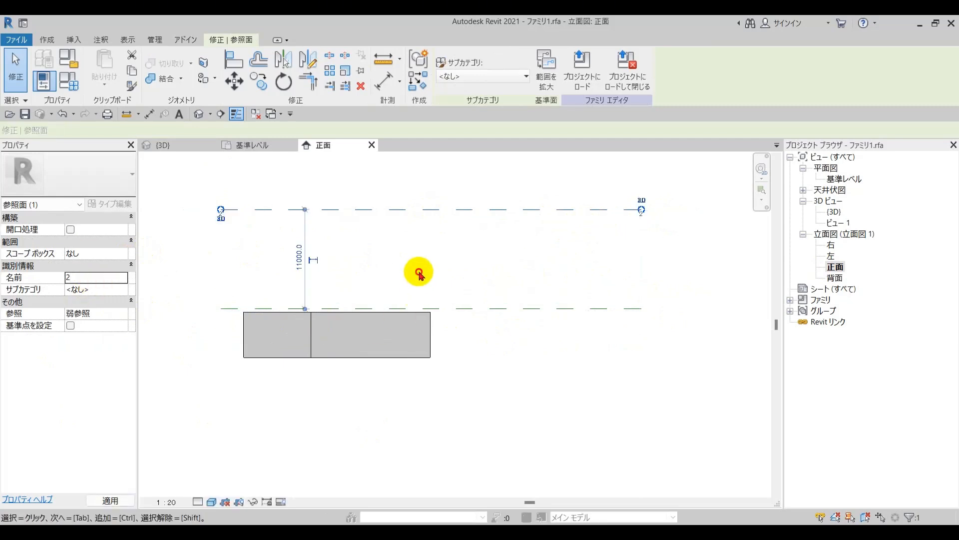
pyautogui.click(425, 253)
pyautogui.moveTo(428, 245); pyautogui.dragTo(415, 243, button='middle')
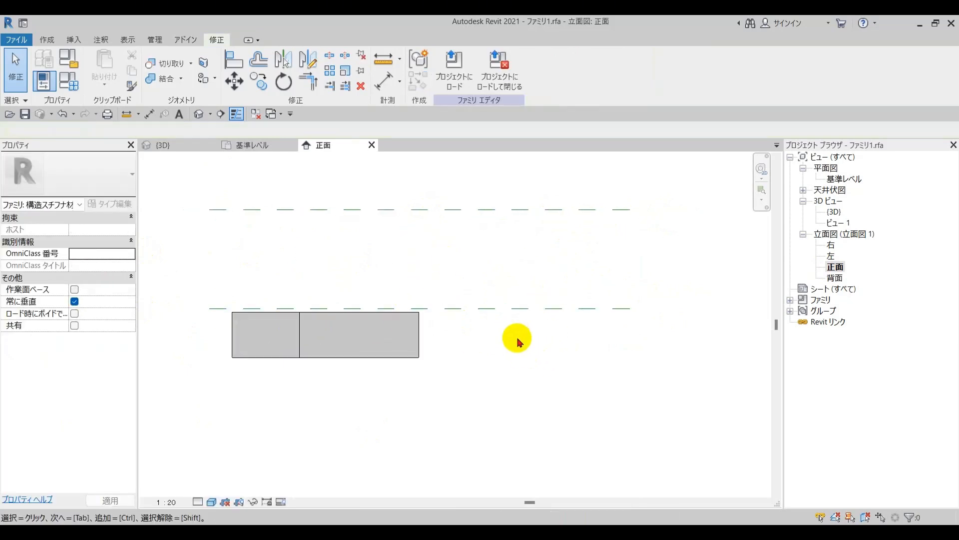
# Assign the overlapping extrusion on the right to the named work plane 参照面 : 2.
pyautogui.click(417, 364)
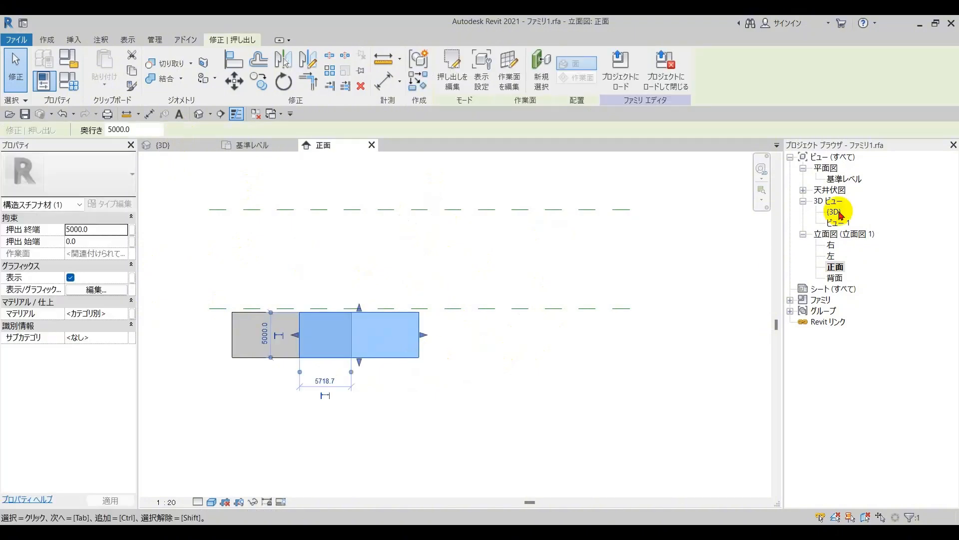
pyautogui.click(514, 87)
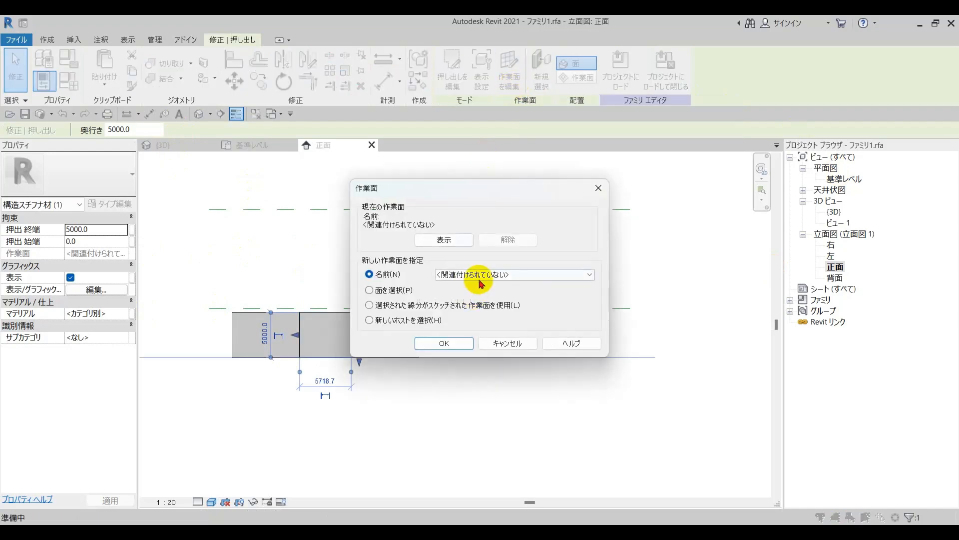
pyautogui.click(481, 284)
pyautogui.click(481, 302)
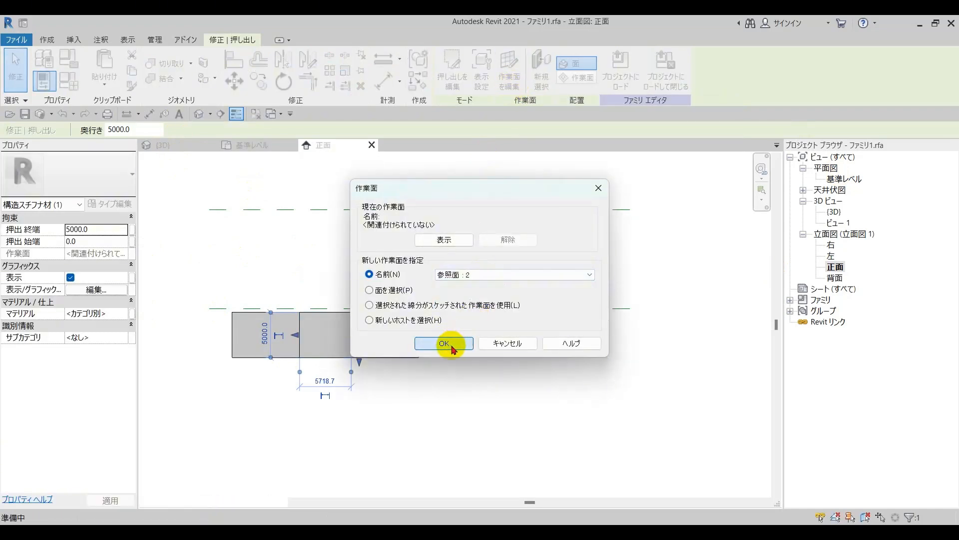
pyautogui.click(453, 349)
pyautogui.click(511, 409)
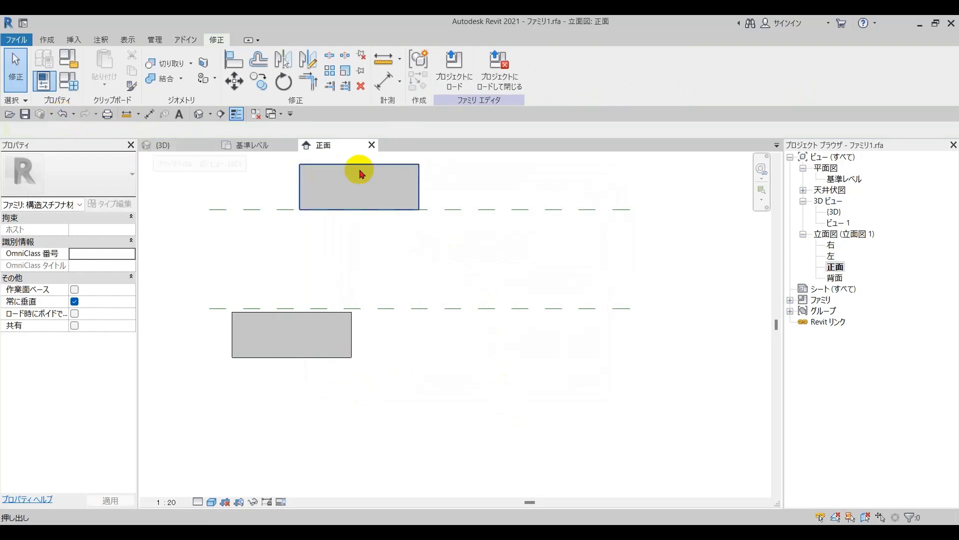
# Reassign the raised block's work plane by picking the bottom face of the other block.
pyautogui.click(392, 170)
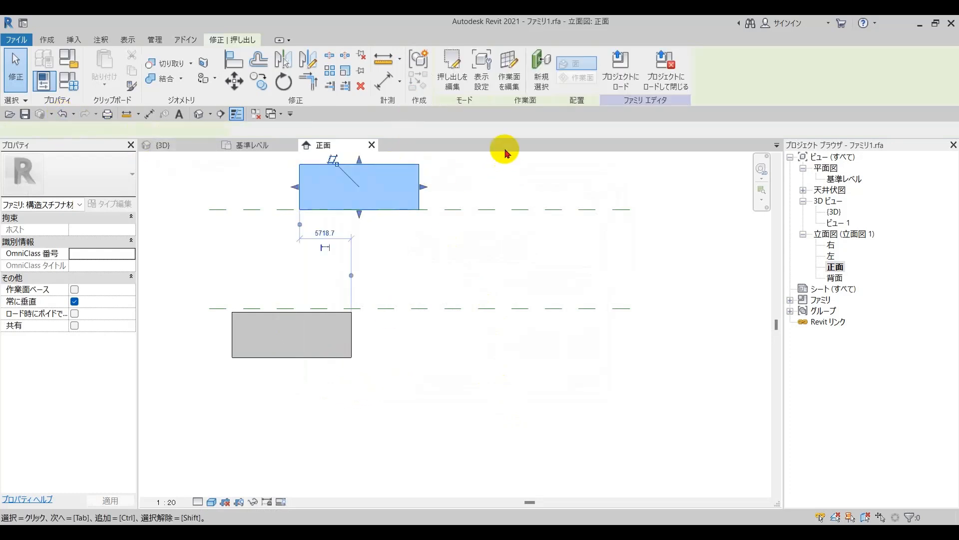
pyautogui.click(509, 85)
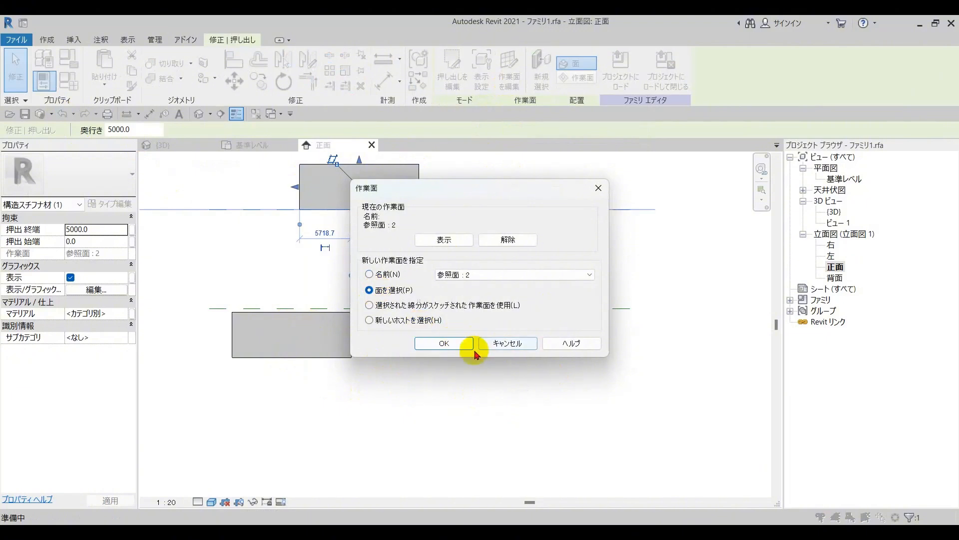
pyautogui.click(456, 344)
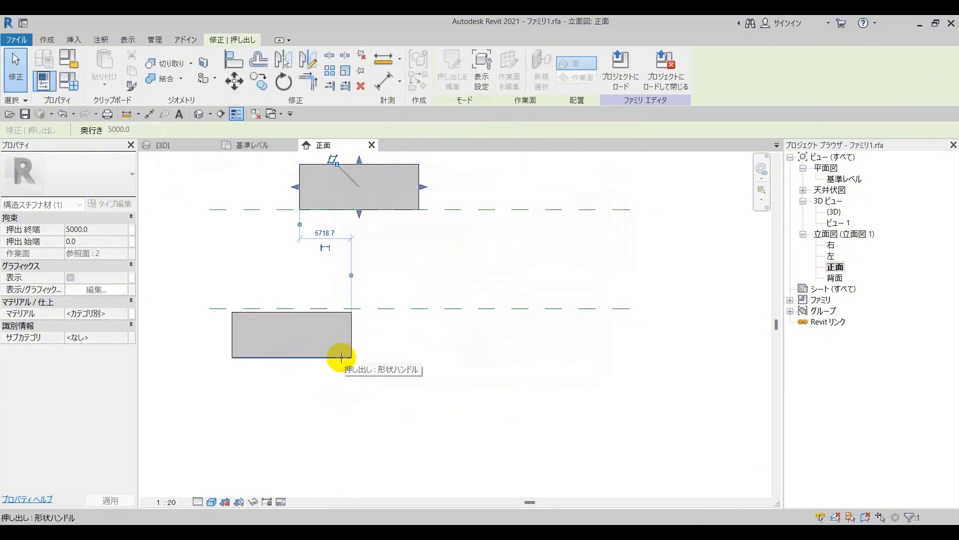
pyautogui.click(341, 358)
pyautogui.click(544, 364)
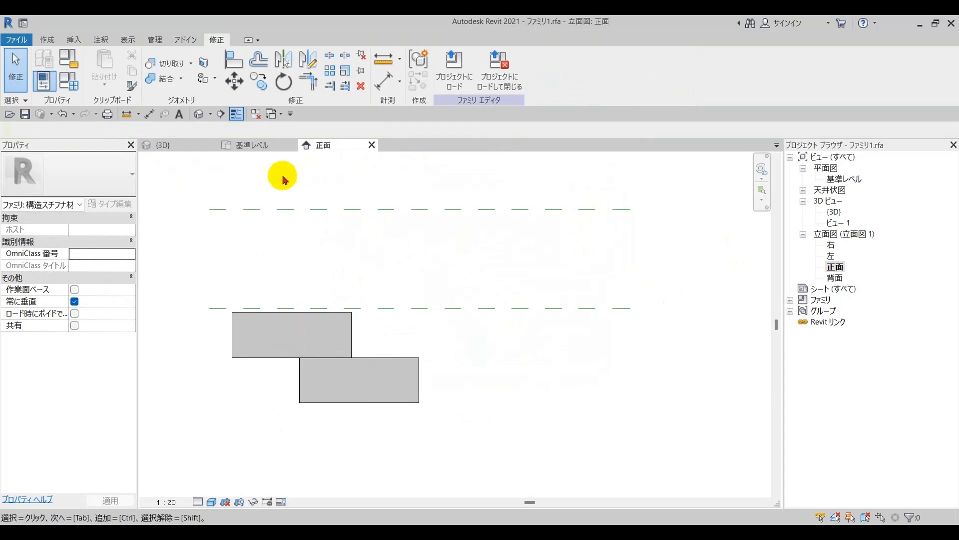
# Examine the blocks and the upper reference plane across the 基準レベル plan, 正面 elevation and 3D view.
pyautogui.click(264, 151)
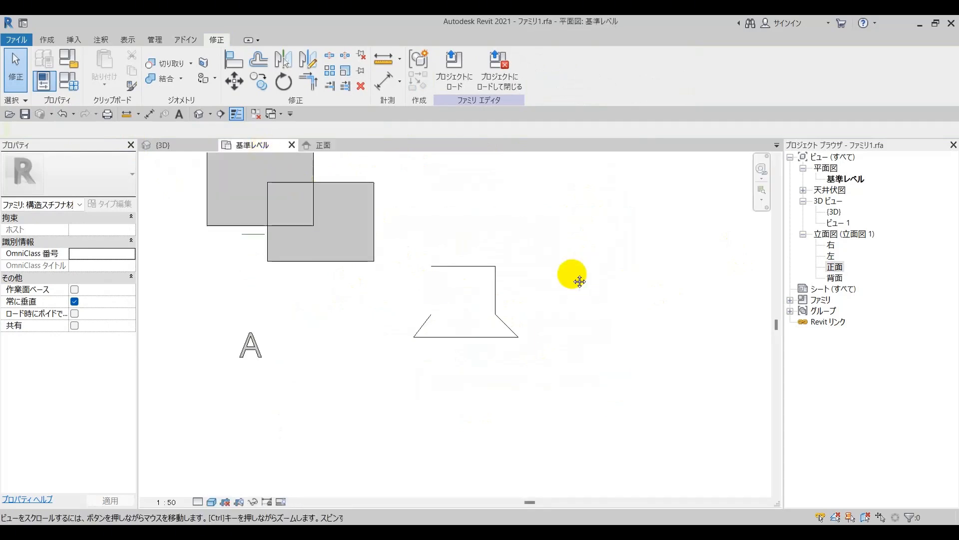
pyautogui.scroll(-2, 438, 336)
pyautogui.moveTo(643, 239); pyautogui.dragTo(482, 355, button='middle')
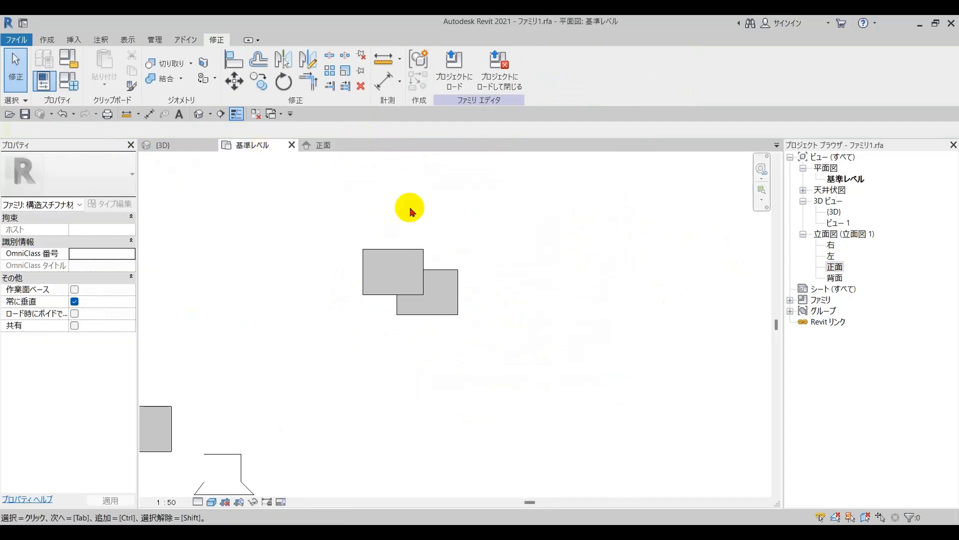
pyautogui.click(324, 145)
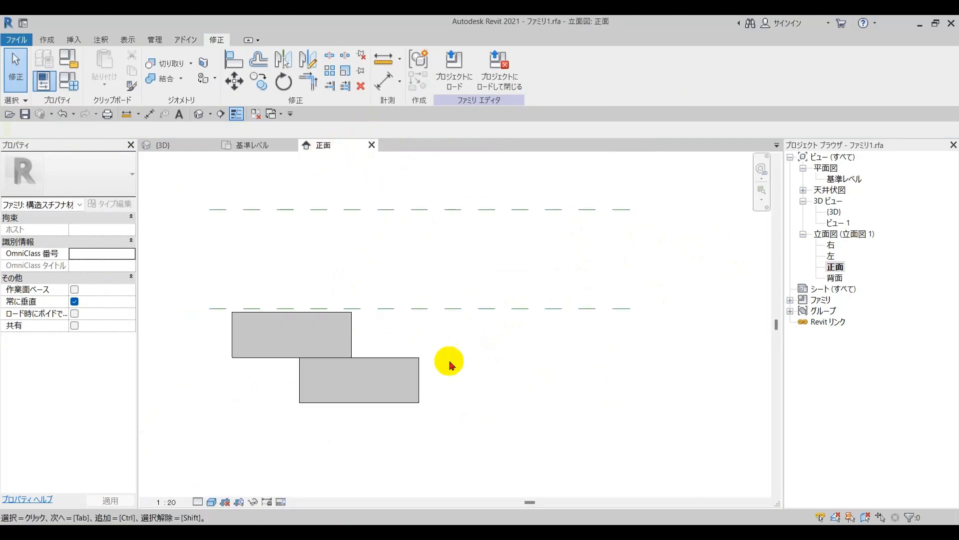
pyautogui.scroll(-2, 470, 355)
pyautogui.moveTo(477, 360); pyautogui.dragTo(447, 334, button='middle')
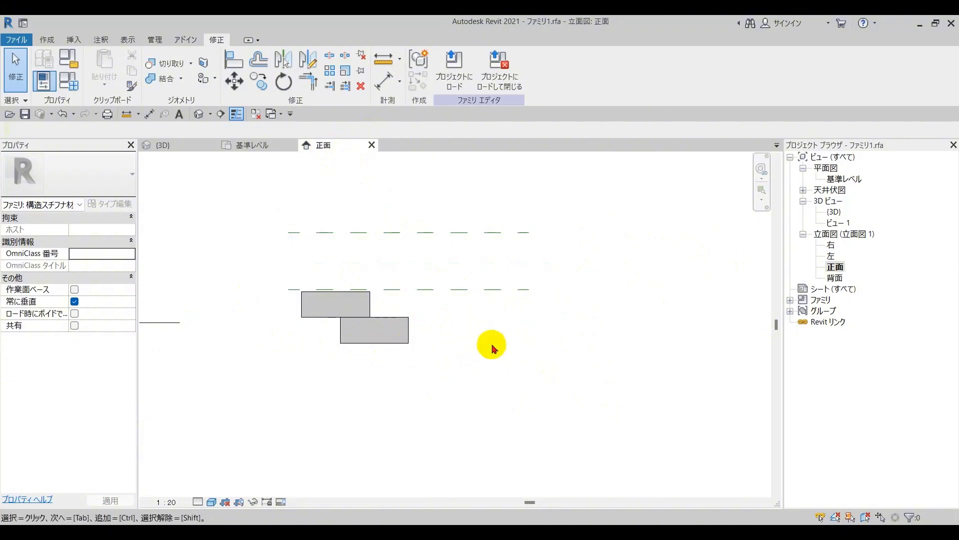
pyautogui.moveTo(403, 325); pyautogui.dragTo(430, 338, button='middle')
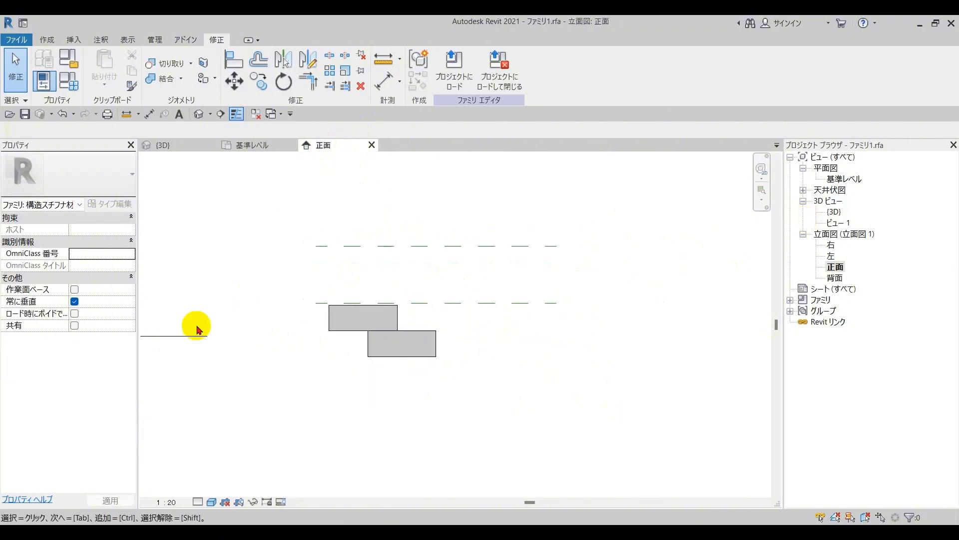
pyautogui.click(417, 246)
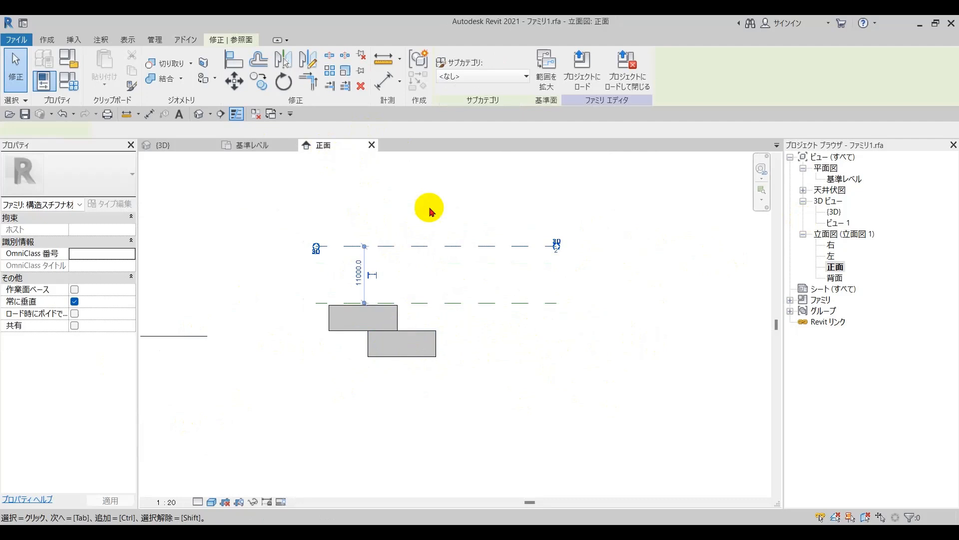
pyautogui.click(193, 146)
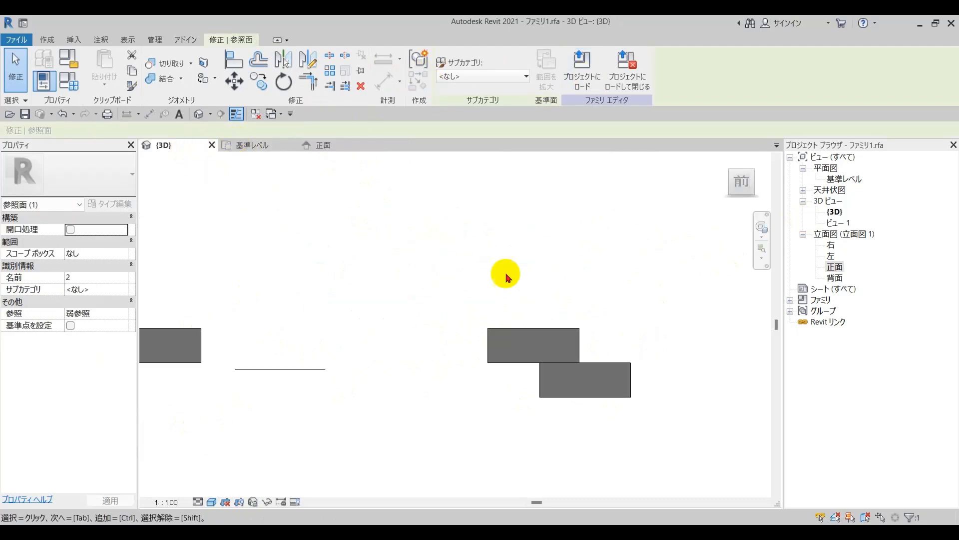
# In the 基準レベル plan, set the active work plane to 参照面 : 2.
pyautogui.click(252, 145)
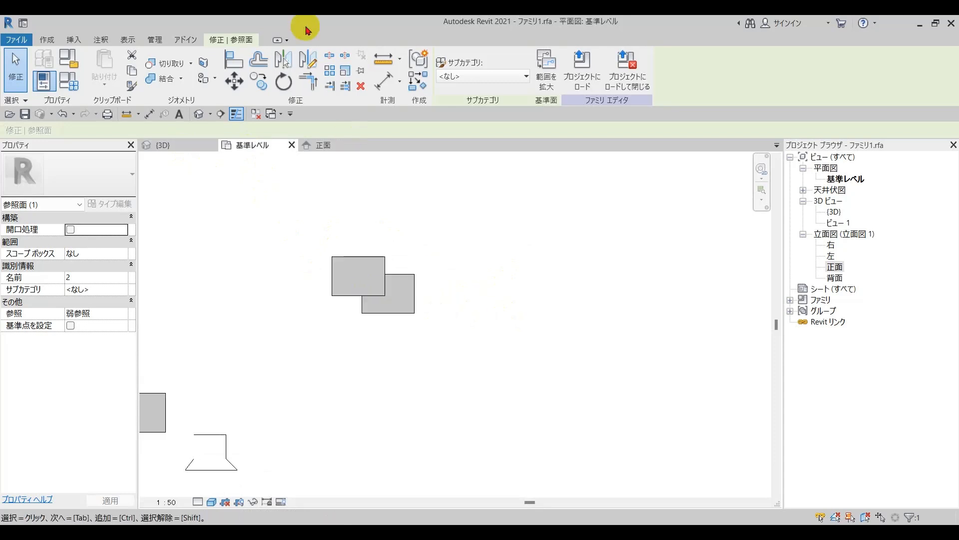
pyautogui.click(46, 40)
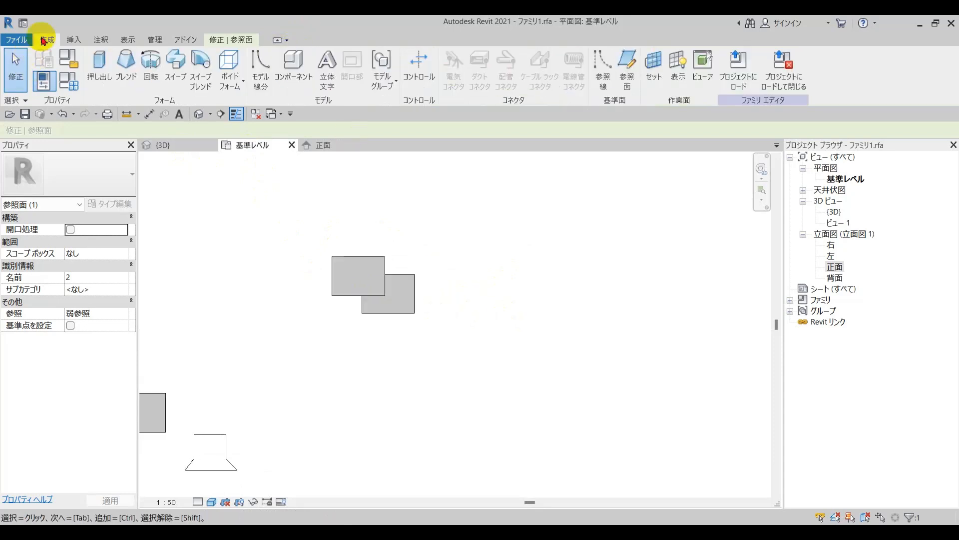
pyautogui.click(654, 80)
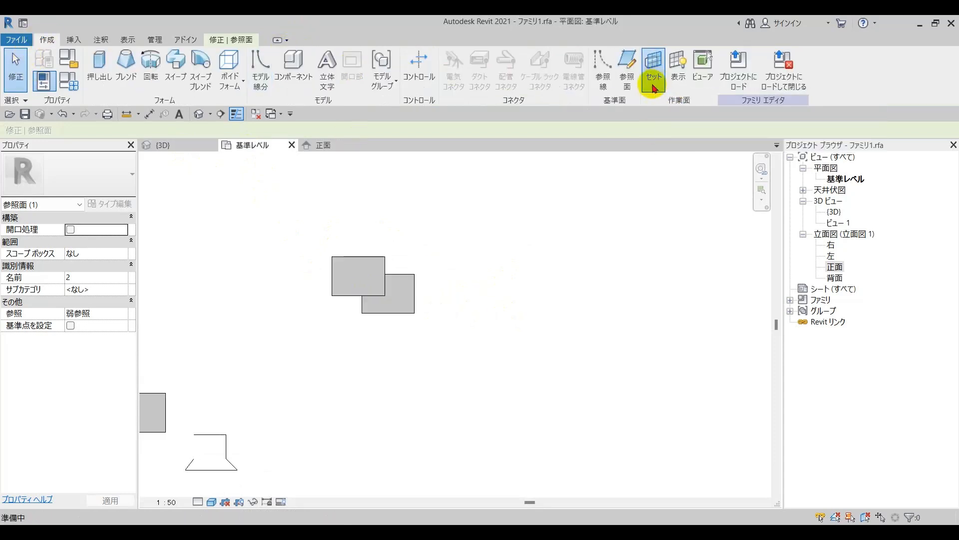
pyautogui.click(494, 274)
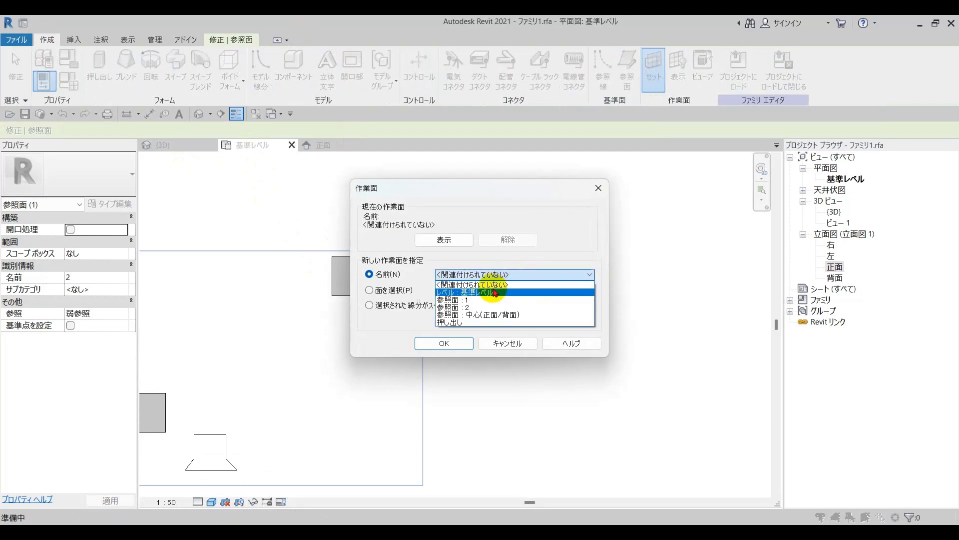
pyautogui.click(479, 311)
pyautogui.click(463, 343)
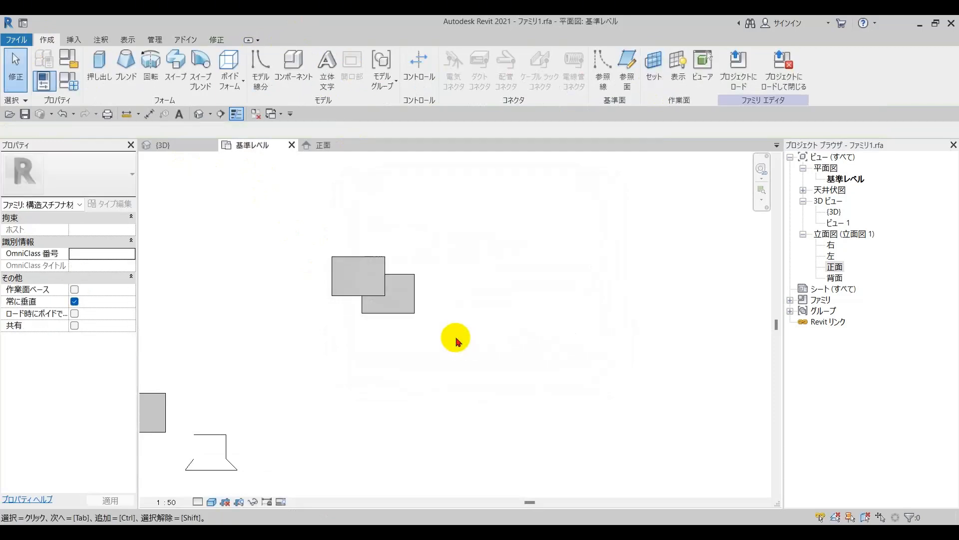
# Extrude a circle of about 3000 mm radius, drawn over the overlapping blocks, to a depth of 500 mm and check it in 3D.
pyautogui.click(104, 78)
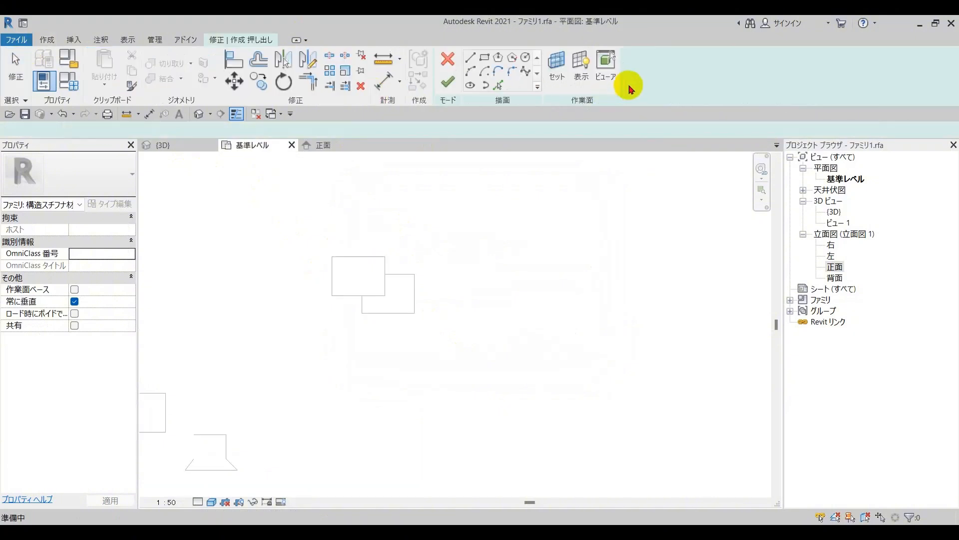
pyautogui.click(525, 58)
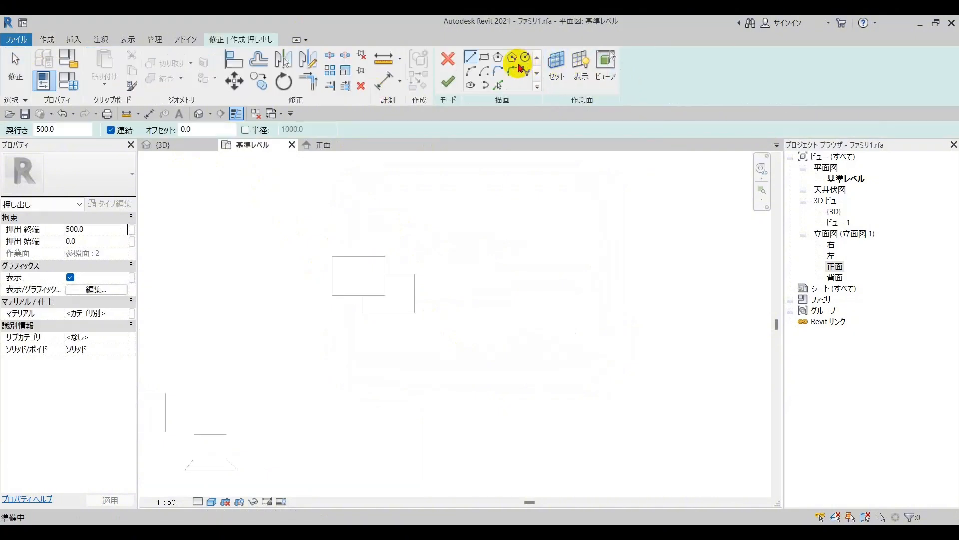
pyautogui.click(369, 274)
pyautogui.click(370, 257)
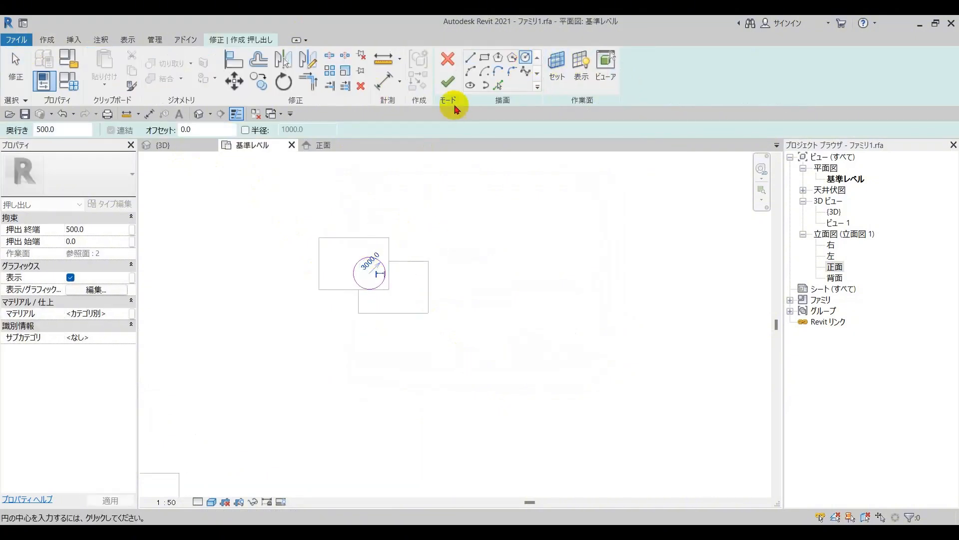
pyautogui.click(448, 82)
pyautogui.click(183, 154)
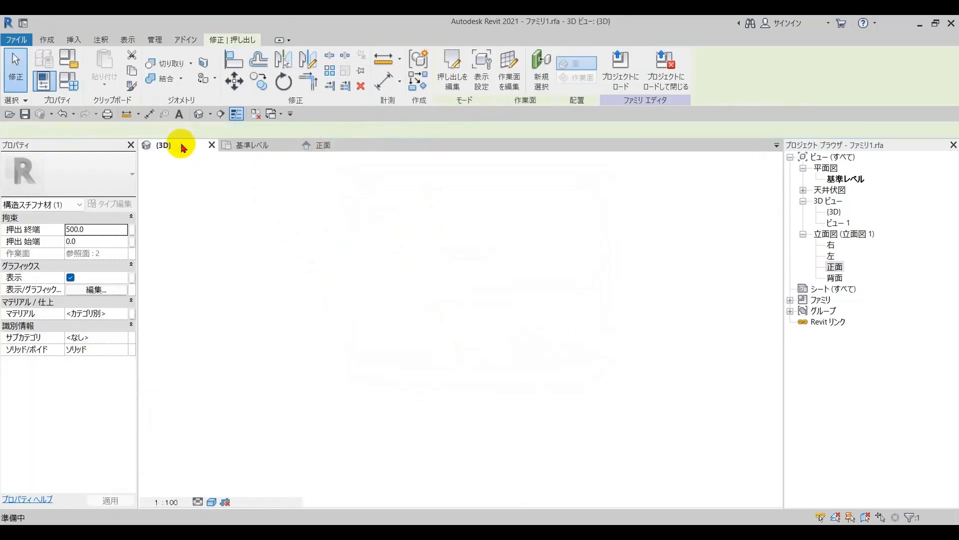
pyautogui.click(374, 167)
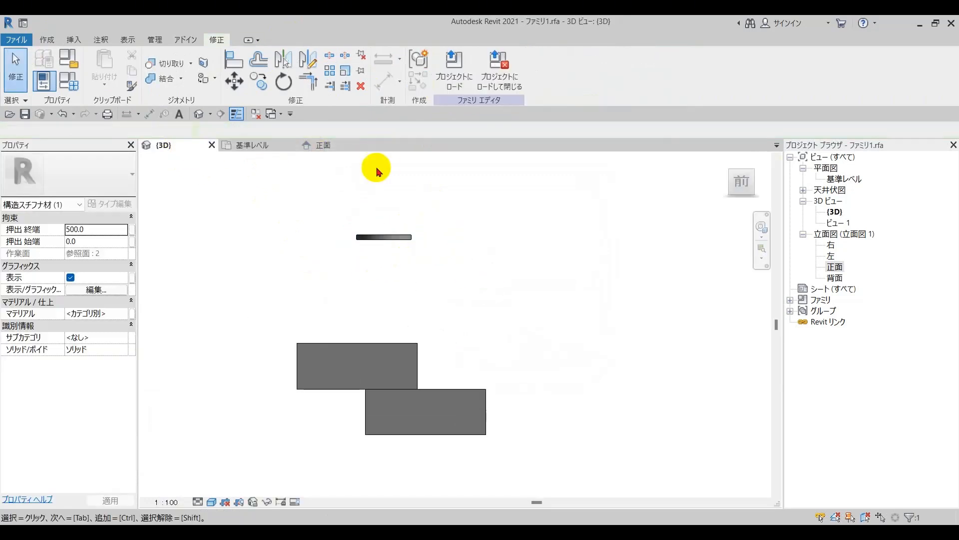
# In the 正面 elevation, stretch the top of the circular extrusion upward to a height of about 8000 mm.
pyautogui.click(327, 144)
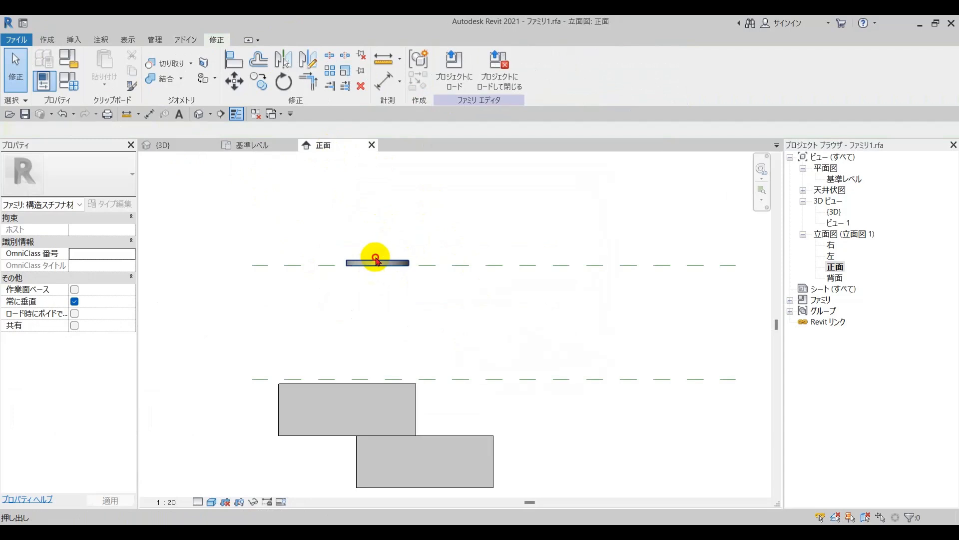
pyautogui.click(374, 263)
pyautogui.moveTo(375, 261); pyautogui.dragTo(439, 188)
pyautogui.click(387, 352)
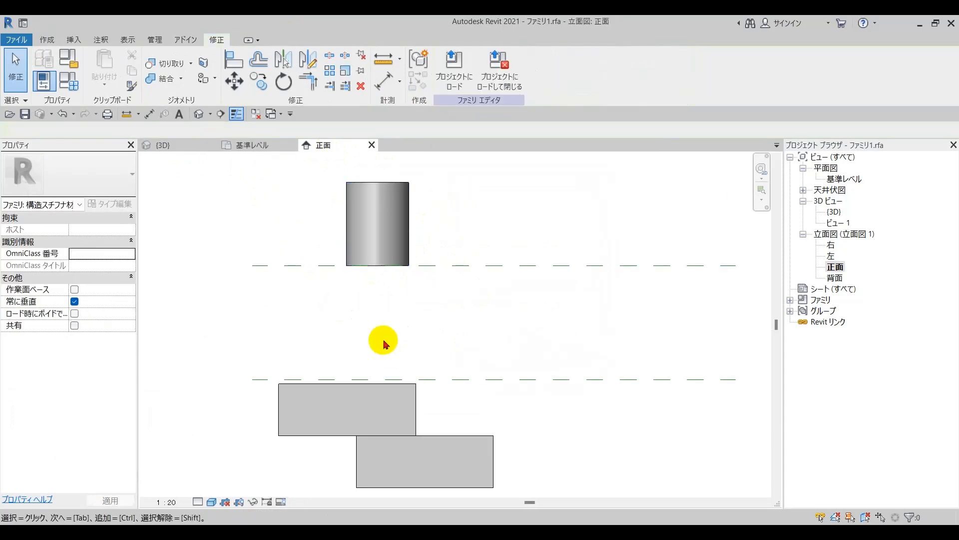
# Change the cylinder's work plane to 参照面 : 1.
pyautogui.scroll(-2, 395, 308)
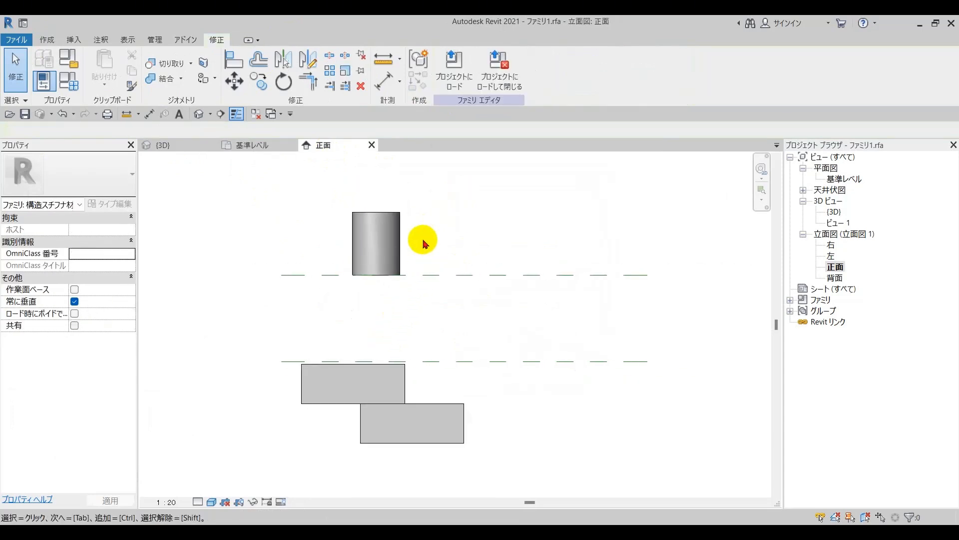
pyautogui.click(402, 250)
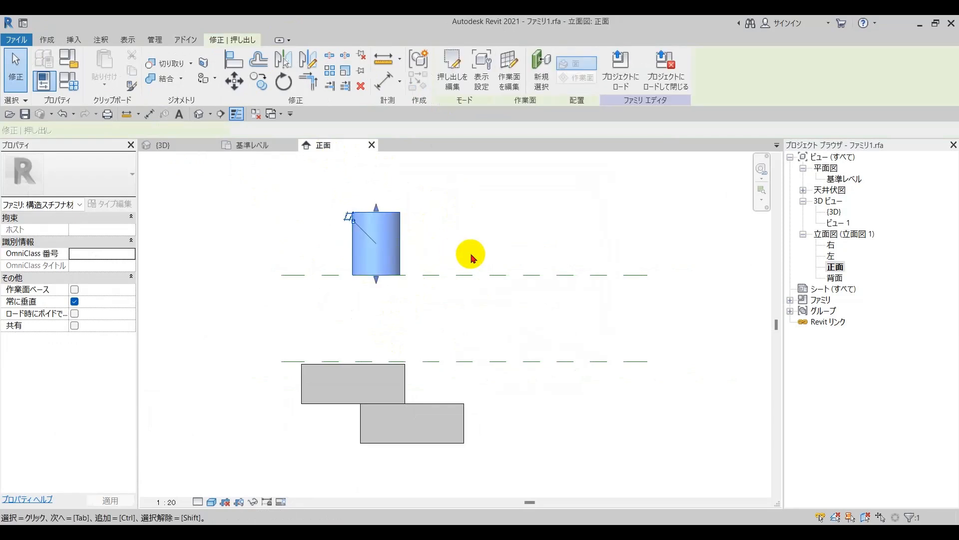
pyautogui.click(509, 80)
pyautogui.click(457, 278)
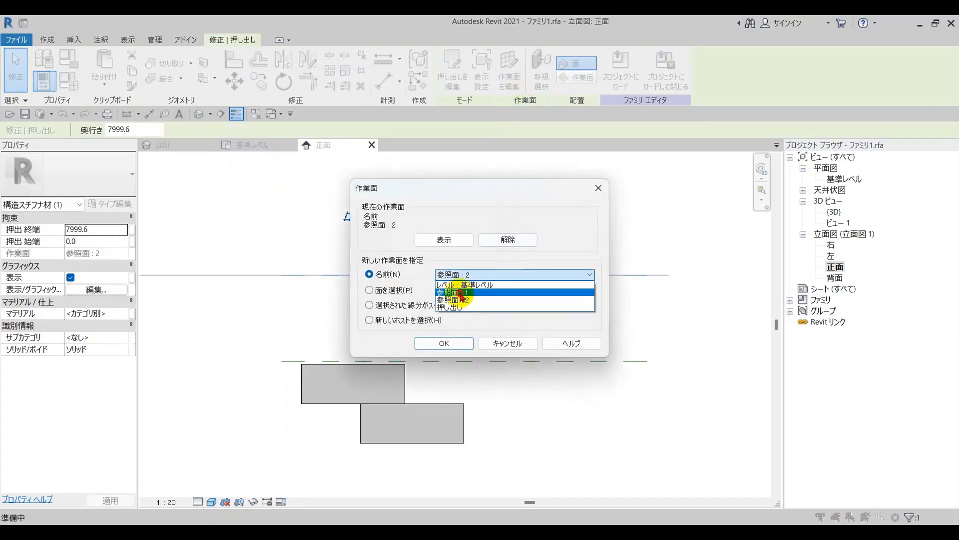
pyautogui.click(460, 293)
pyautogui.click(447, 343)
pyautogui.click(514, 407)
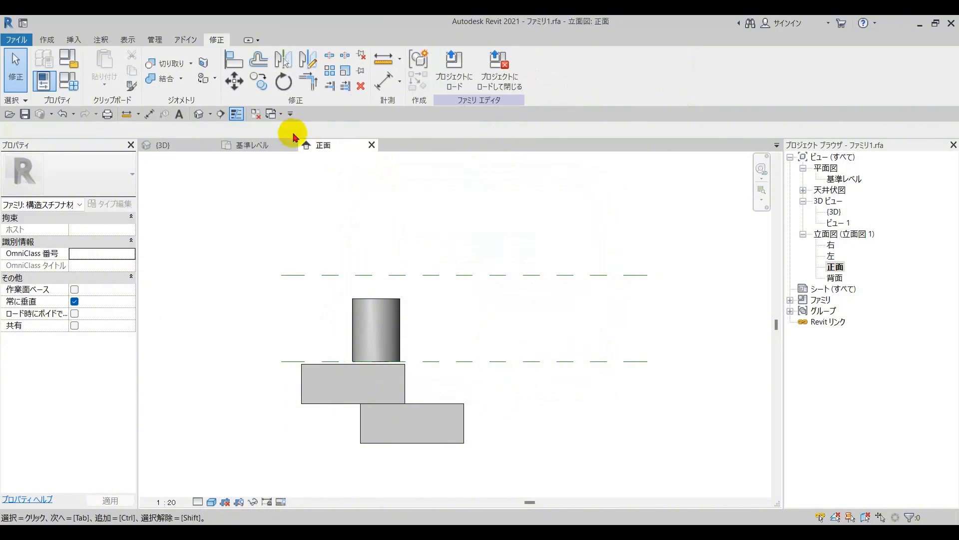
# Open the work plane viewer over the 基準レベル plan.
pyautogui.click(250, 145)
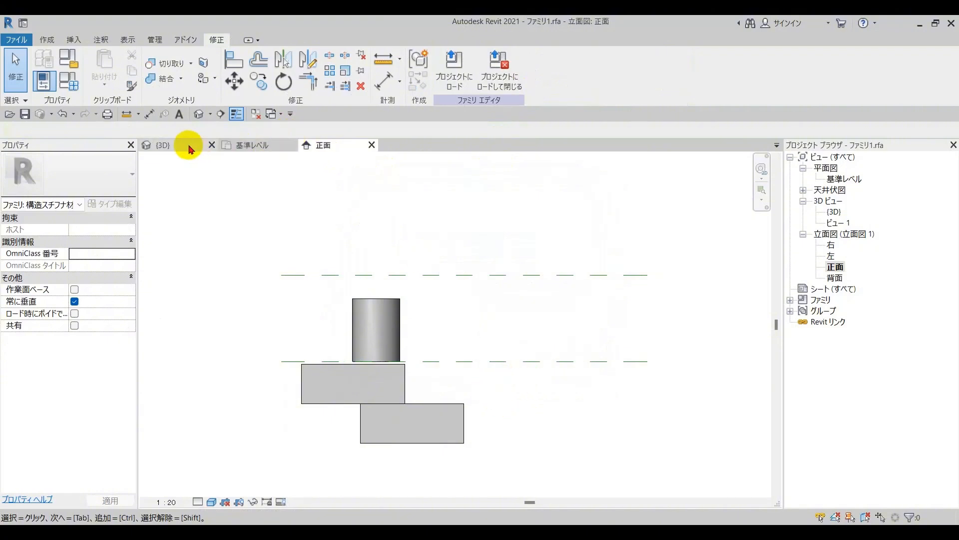
pyautogui.click(50, 40)
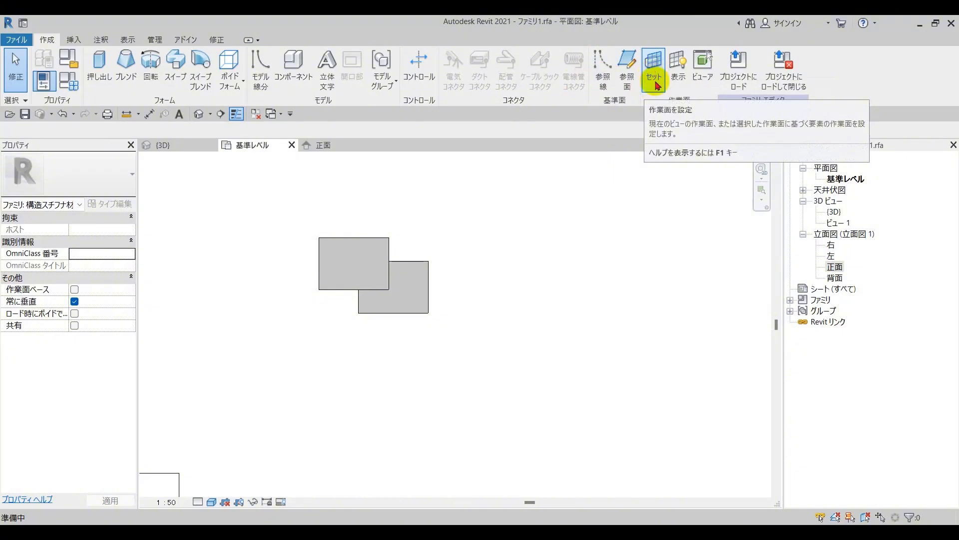
pyautogui.click(706, 80)
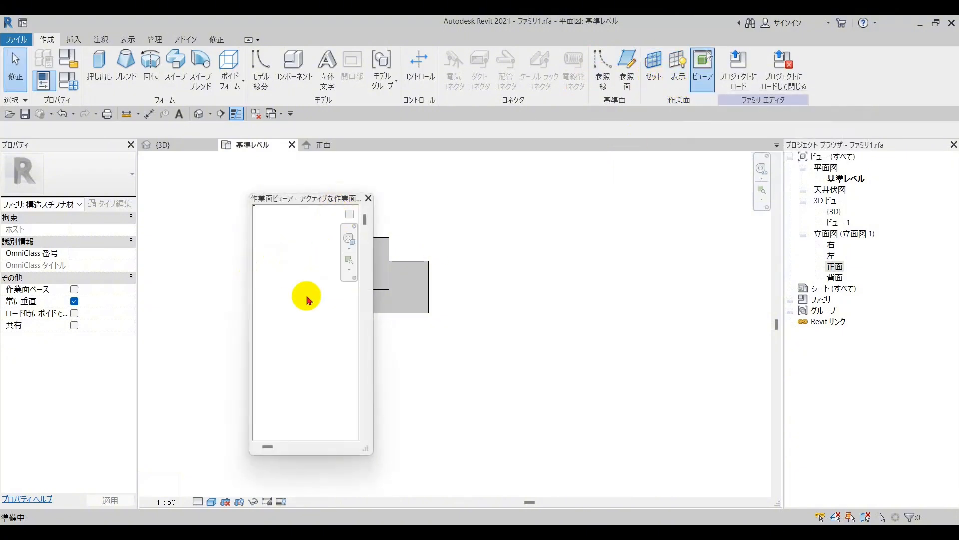
pyautogui.click(351, 217)
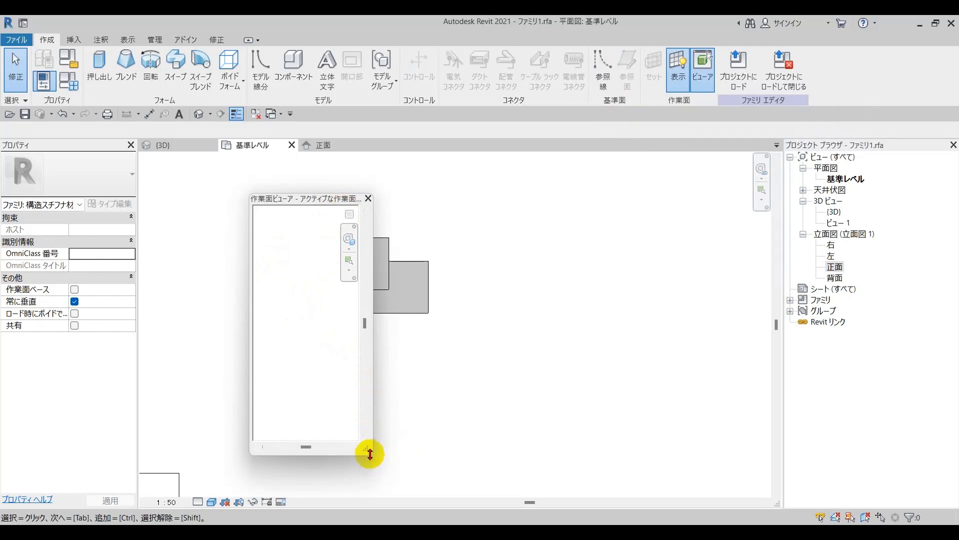
# Widen the work plane viewer, reopen it and move it beside the two blocks in the plan, and close it.
pyautogui.moveTo(383, 454); pyautogui.dragTo(435, 446)
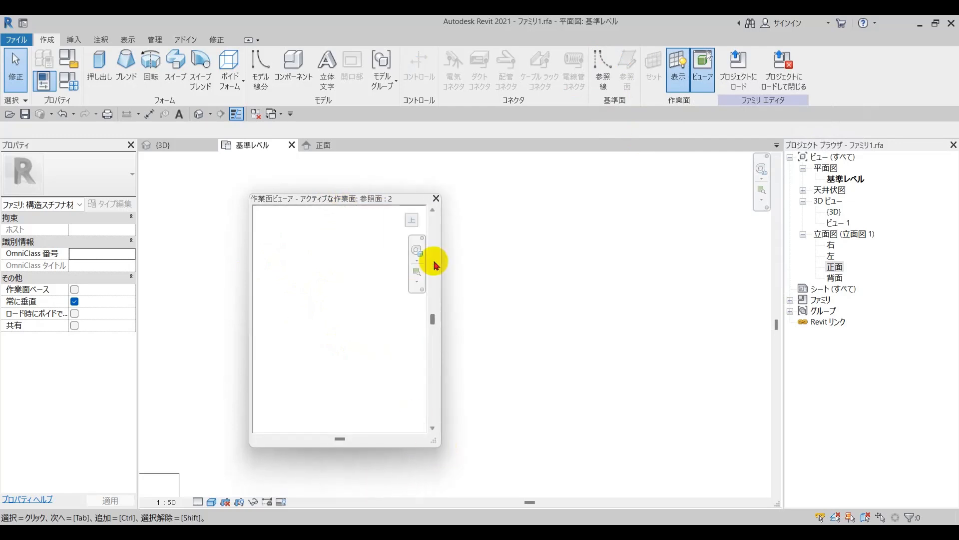
pyautogui.click(436, 198)
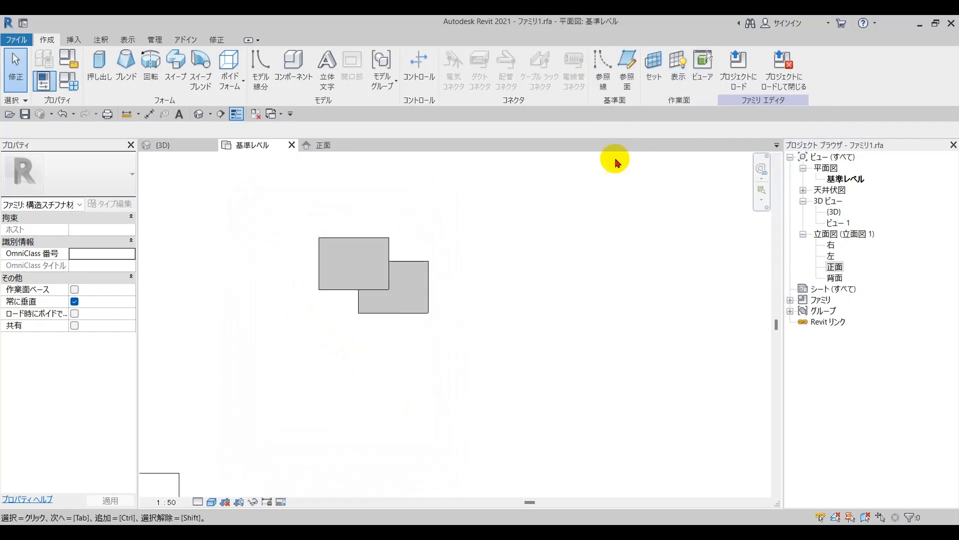
pyautogui.click(701, 78)
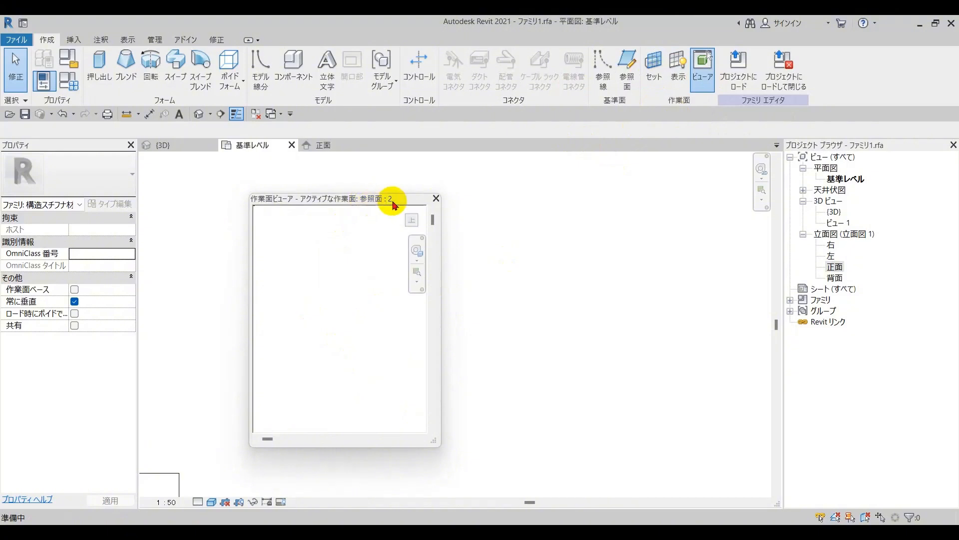
pyautogui.moveTo(387, 198); pyautogui.dragTo(652, 184)
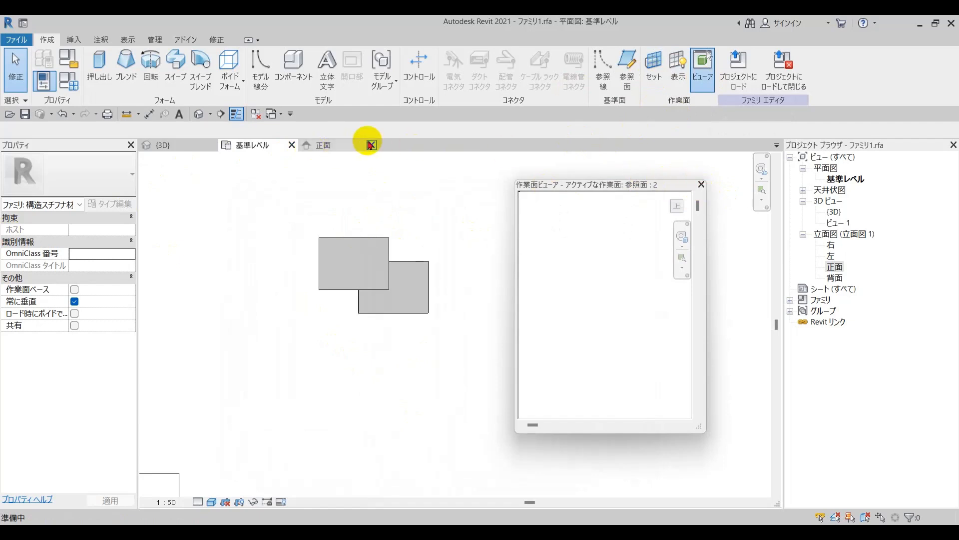
pyautogui.click(700, 185)
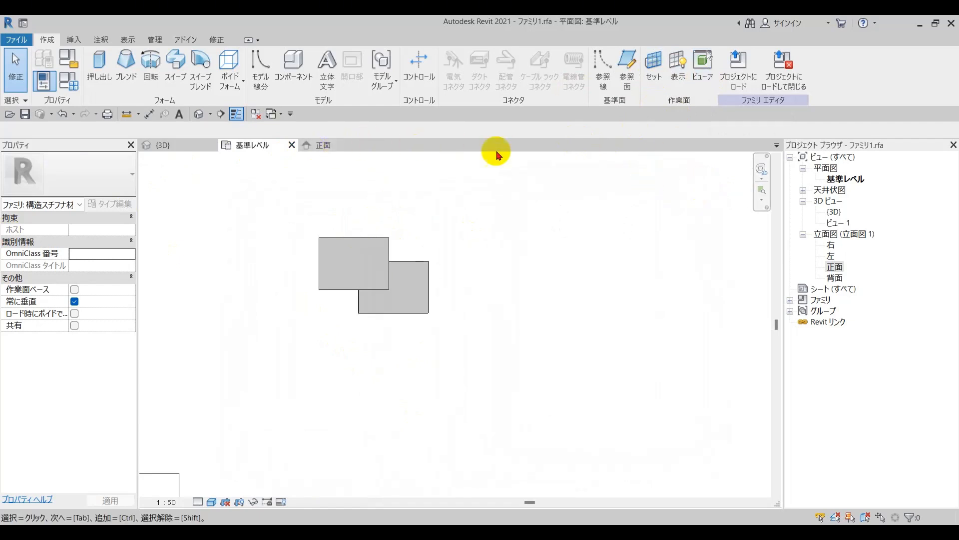
# In the 正面 elevation, change the cylinder's work plane to 参照面 : 2.
pyautogui.click(328, 146)
pyautogui.click(349, 275)
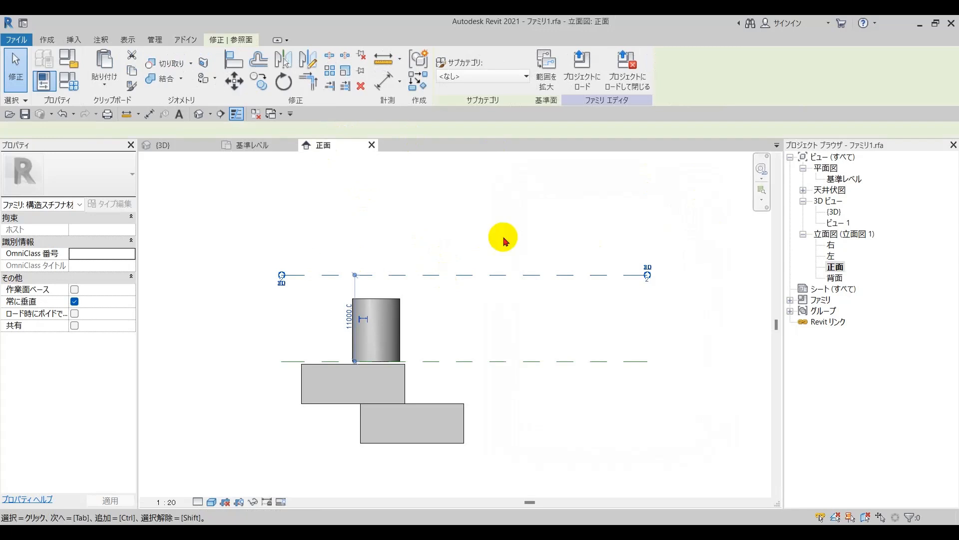
pyautogui.click(385, 299)
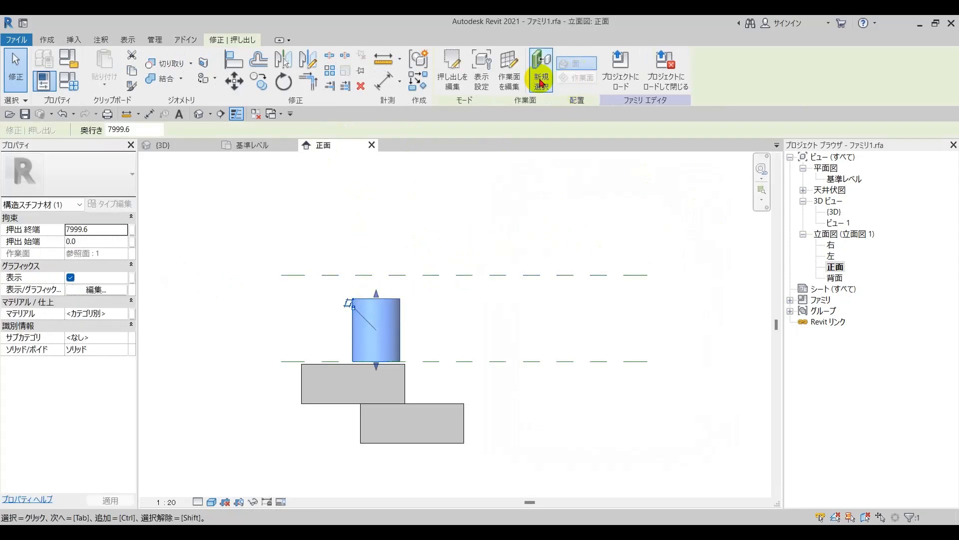
pyautogui.click(509, 75)
pyautogui.click(484, 275)
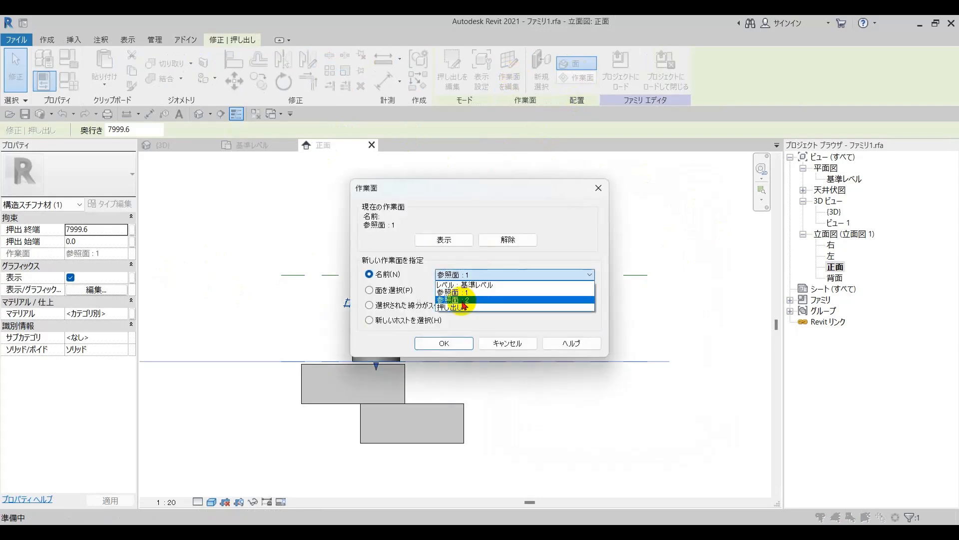
pyautogui.click(488, 298)
pyautogui.click(446, 343)
pyautogui.click(606, 230)
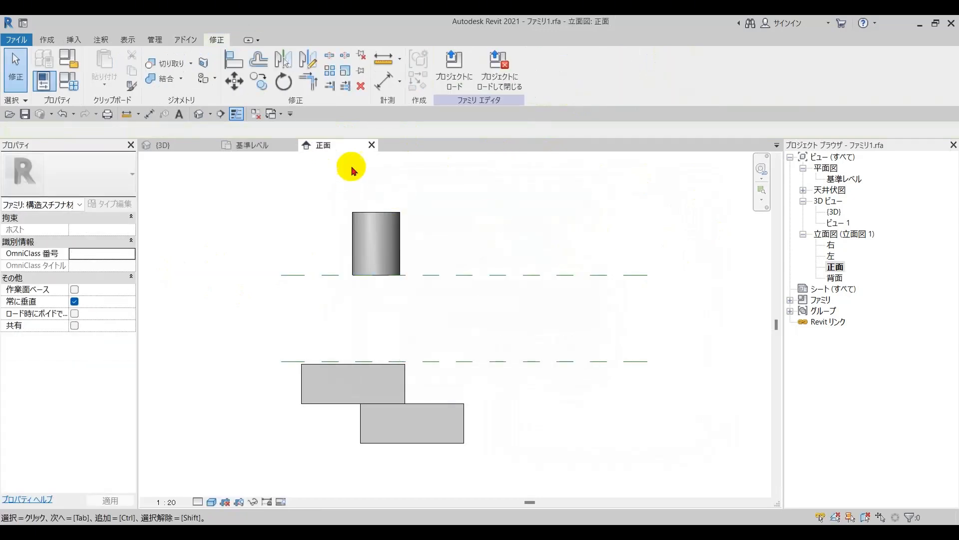
# Reopen the work plane viewer over the 基準レベル plan, examine the whole family in it, and close the viewer.
pyautogui.click(199, 144)
pyautogui.click(230, 145)
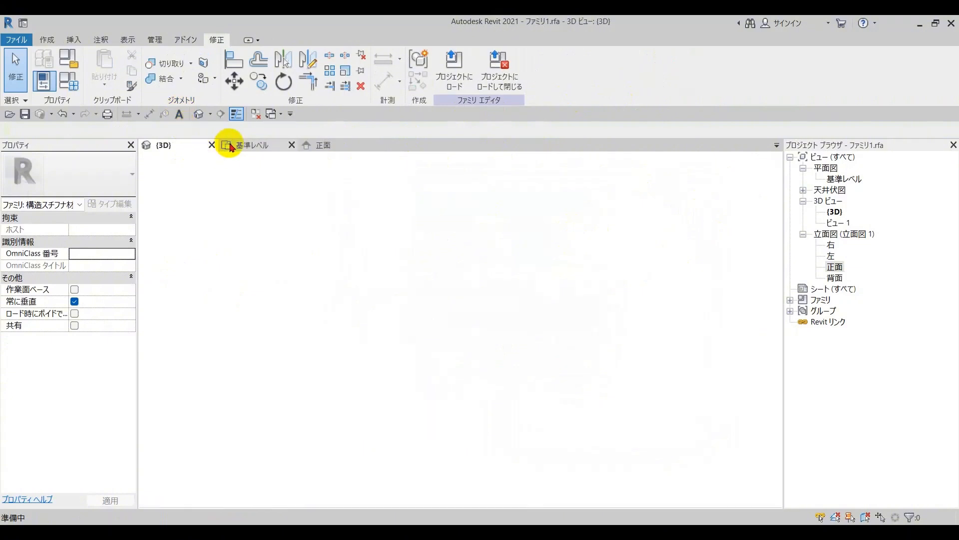
pyautogui.click(56, 39)
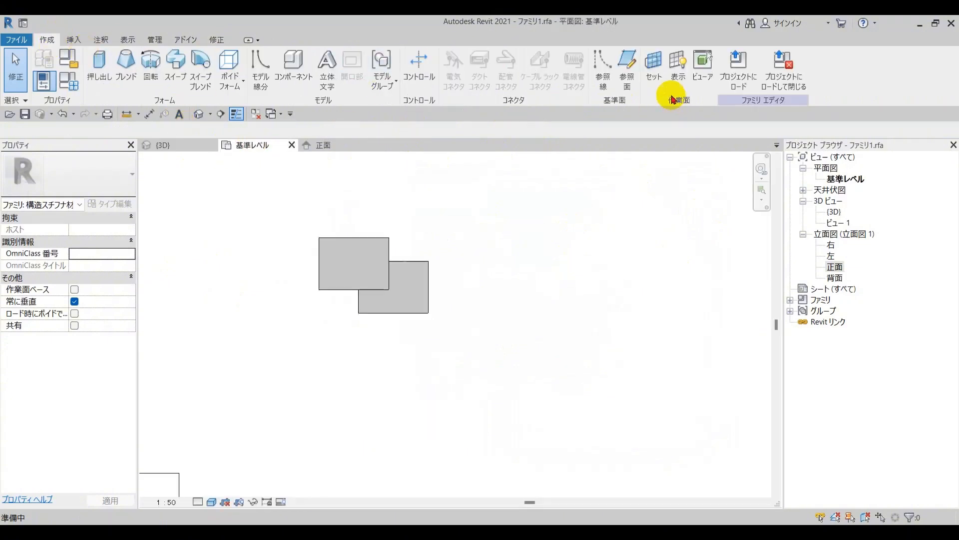
pyautogui.click(702, 70)
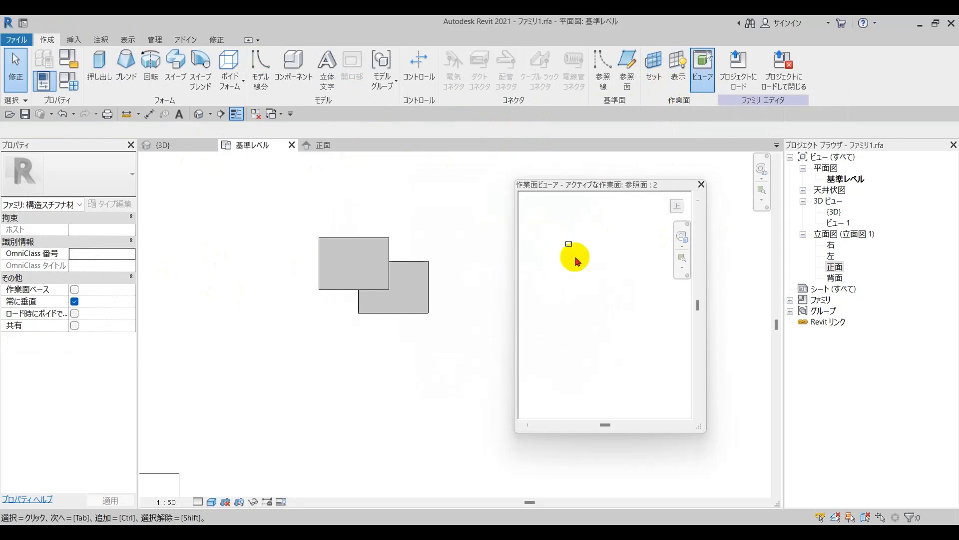
pyautogui.moveTo(542, 215); pyautogui.dragTo(560, 227)
pyautogui.scroll(1, 545, 204)
pyautogui.click(574, 235)
pyautogui.scroll(2, 567, 232)
pyautogui.moveTo(567, 229); pyautogui.dragTo(624, 250, button='middle')
pyautogui.scroll(4, 582, 254)
pyautogui.scroll(-2, 629, 253)
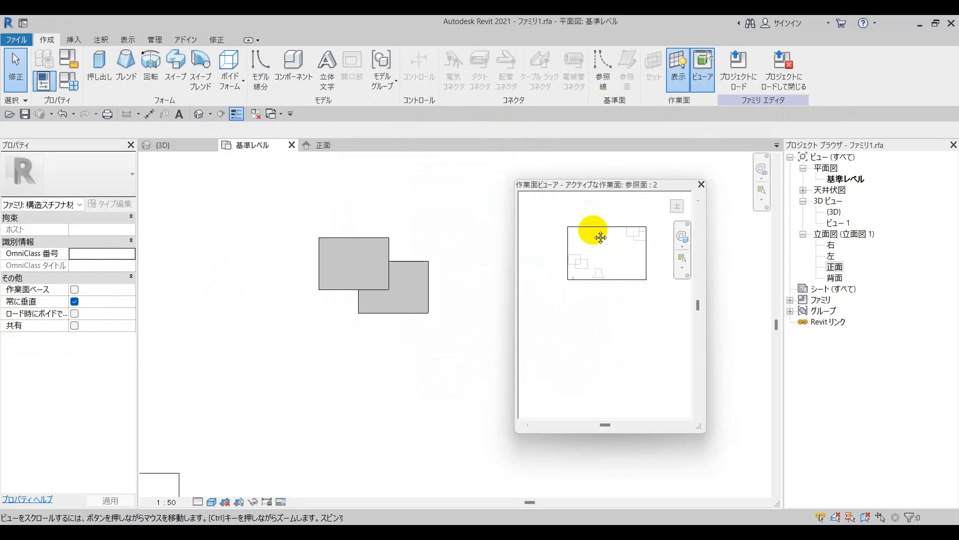
pyautogui.click(670, 198)
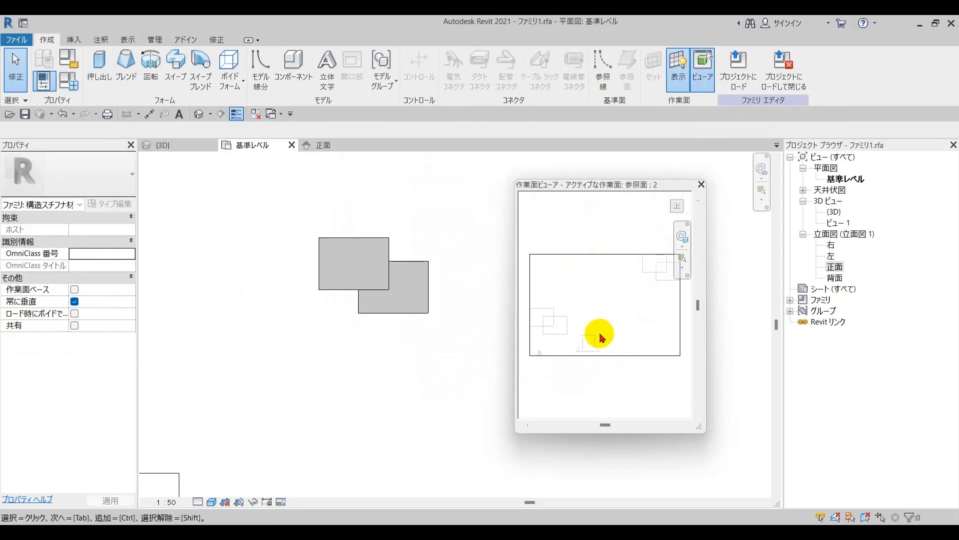
pyautogui.click(701, 185)
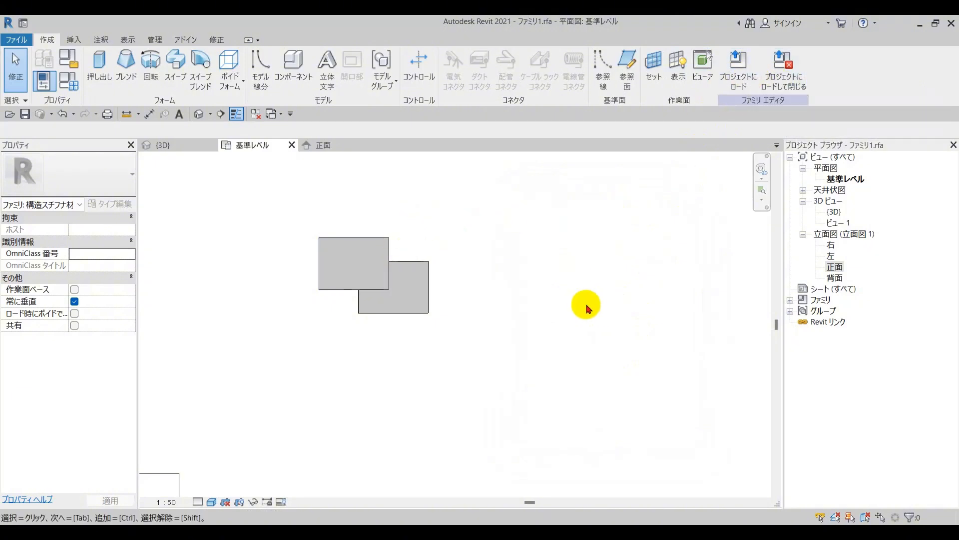
# Delete all the blocks, lines and text shown in the 基準レベル plan.
pyautogui.scroll(-3, 464, 299)
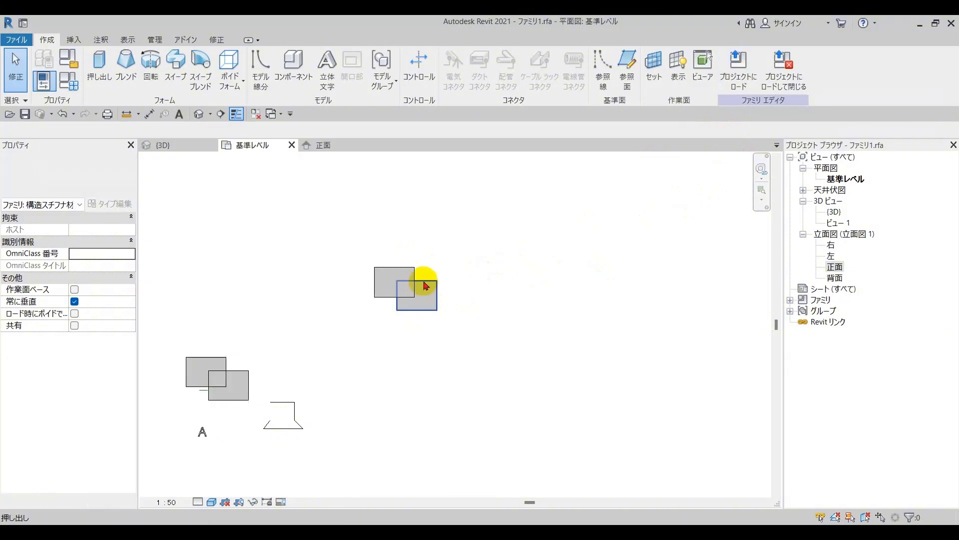
pyautogui.scroll(-3, 474, 247)
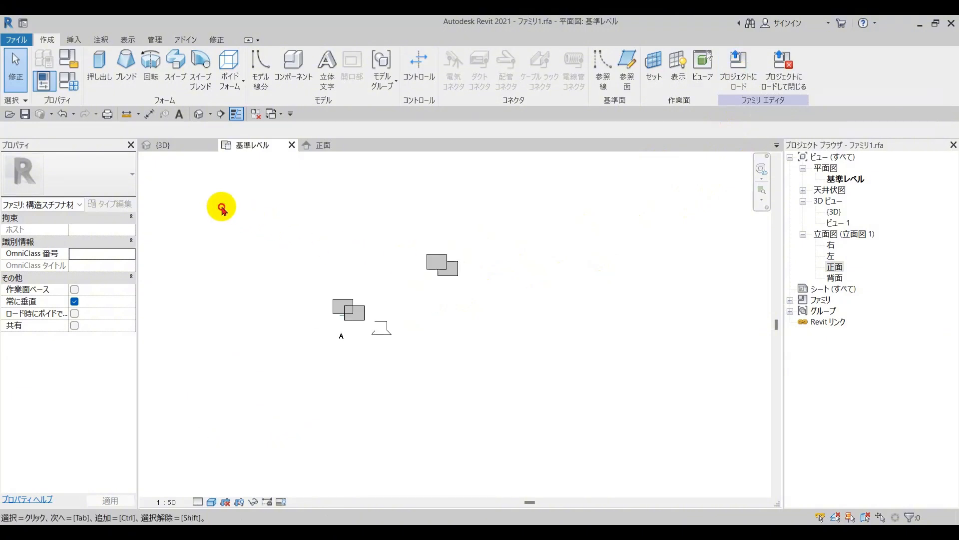
pyautogui.moveTo(221, 205); pyautogui.dragTo(417, 389)
pyautogui.moveTo(394, 217); pyautogui.dragTo(500, 319)
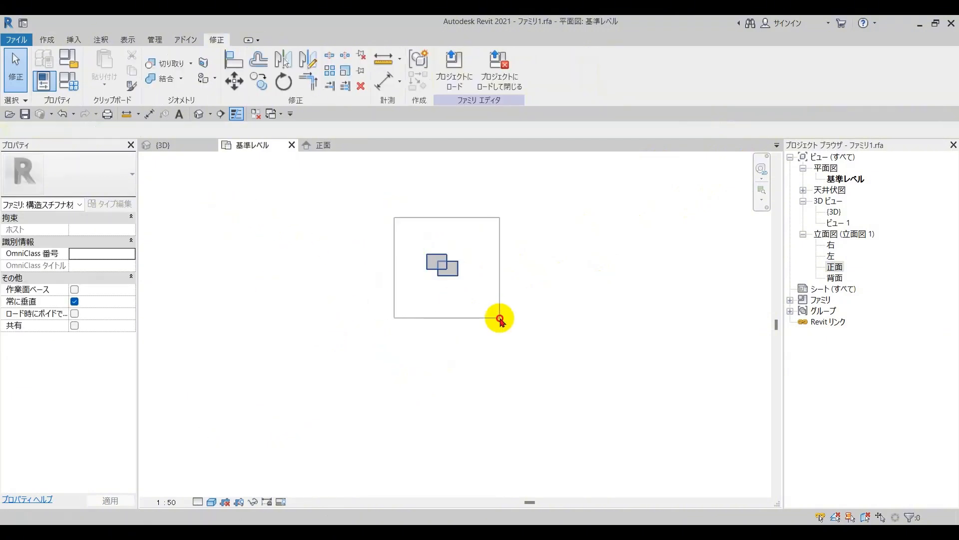
pyautogui.press('Delete')
# Extrude a rectangle of about 42000 by 28000 mm, drawn in the 基準レベル plan, to a depth of 500 mm.
pyautogui.click(47, 40)
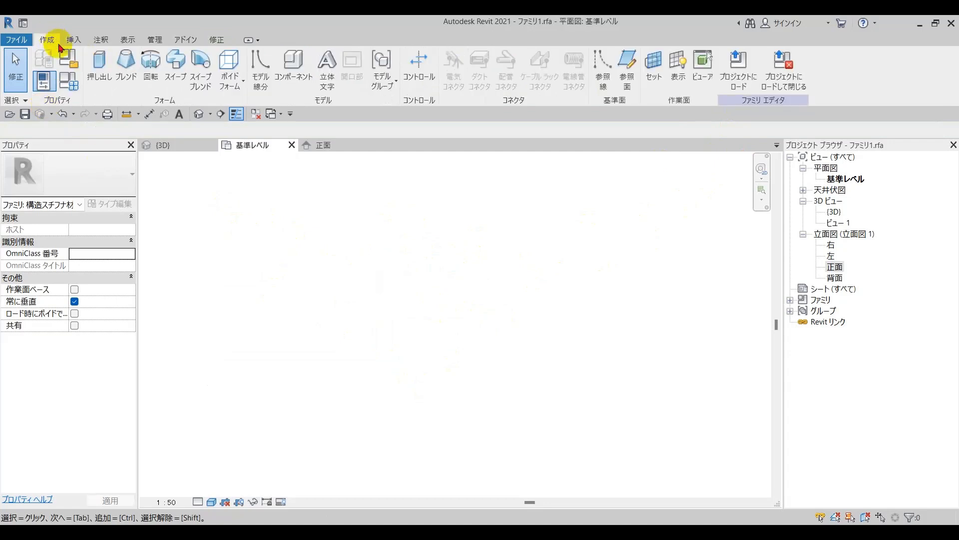
pyautogui.click(95, 70)
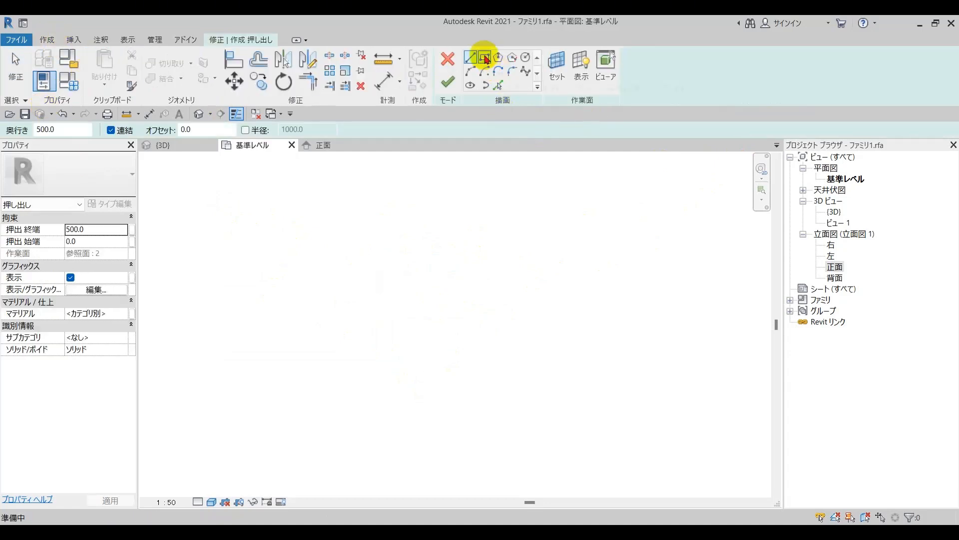
pyautogui.click(484, 57)
pyautogui.click(349, 244)
pyautogui.click(411, 286)
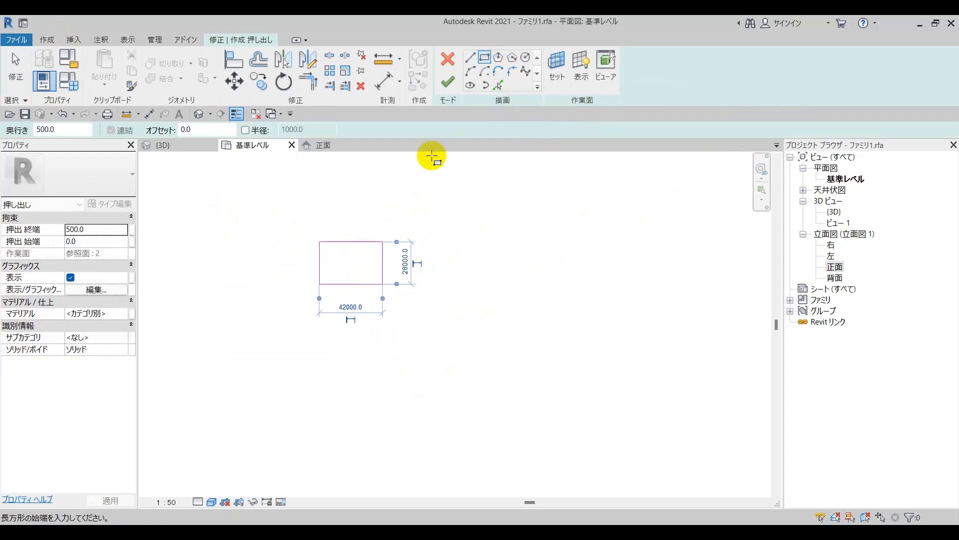
pyautogui.click(448, 89)
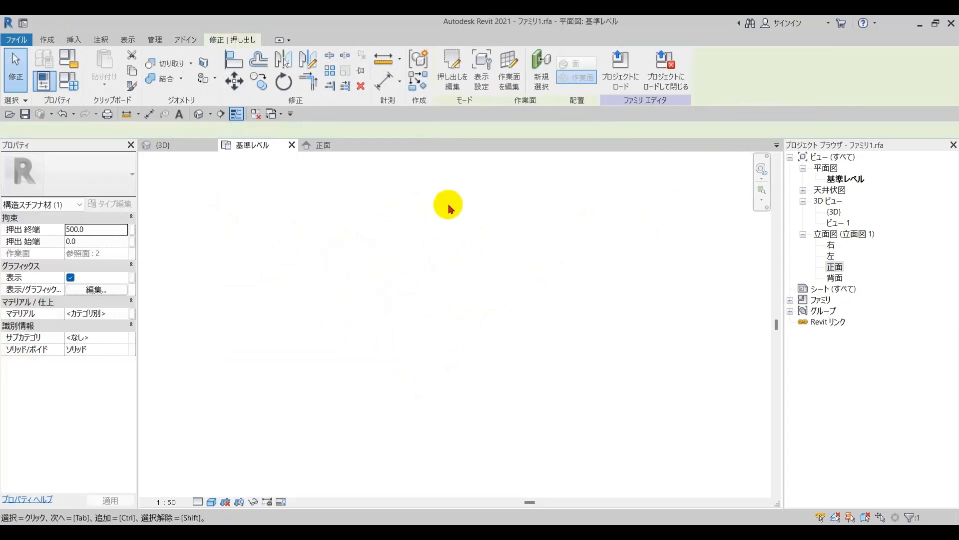
# Delete the remaining cylinder in the 3D view.
pyautogui.click(188, 145)
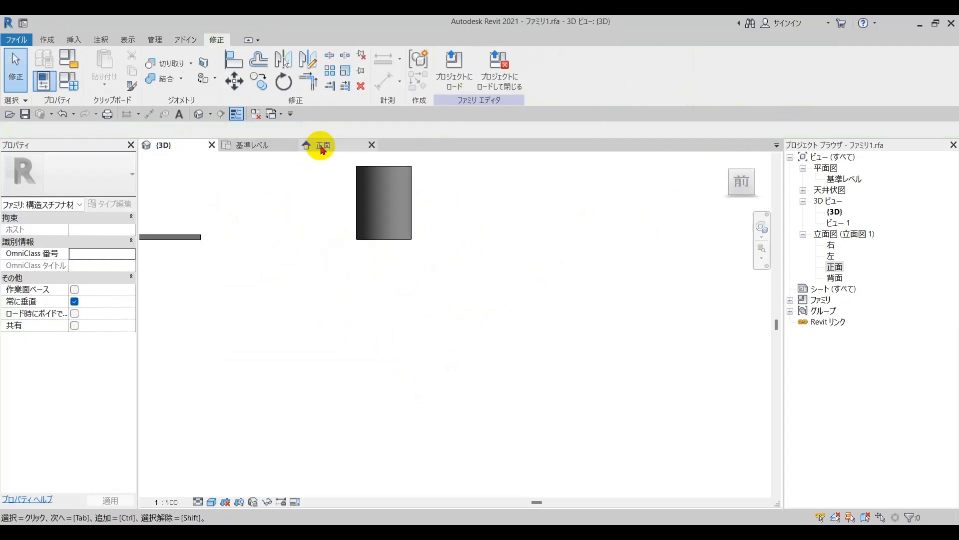
pyautogui.scroll(1, 324, 227)
pyautogui.moveTo(323, 225); pyautogui.dragTo(414, 321)
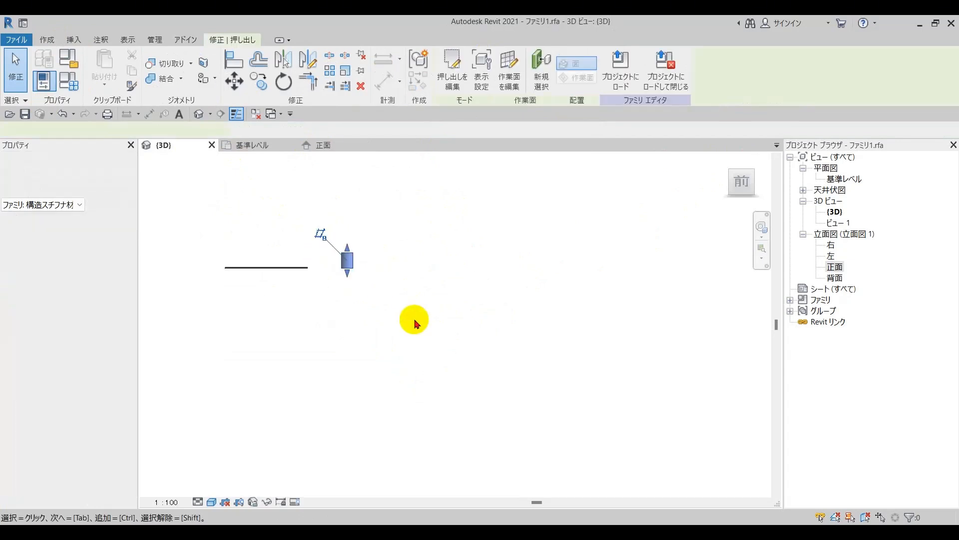
pyautogui.press('Delete')
pyautogui.scroll(2, 284, 269)
# Stretch the underside of the rectangular extrusion downward in the 3D view to a start offset of about -11538 mm.
pyautogui.click(284, 268)
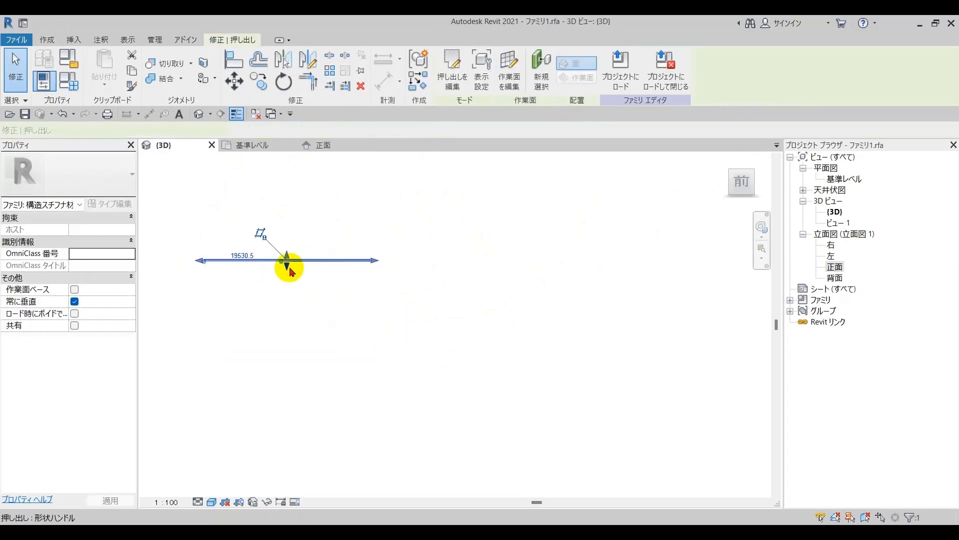
pyautogui.moveTo(285, 252); pyautogui.dragTo(247, 215)
pyautogui.moveTo(287, 256); pyautogui.dragTo(284, 204)
pyautogui.scroll(3, 267, 282)
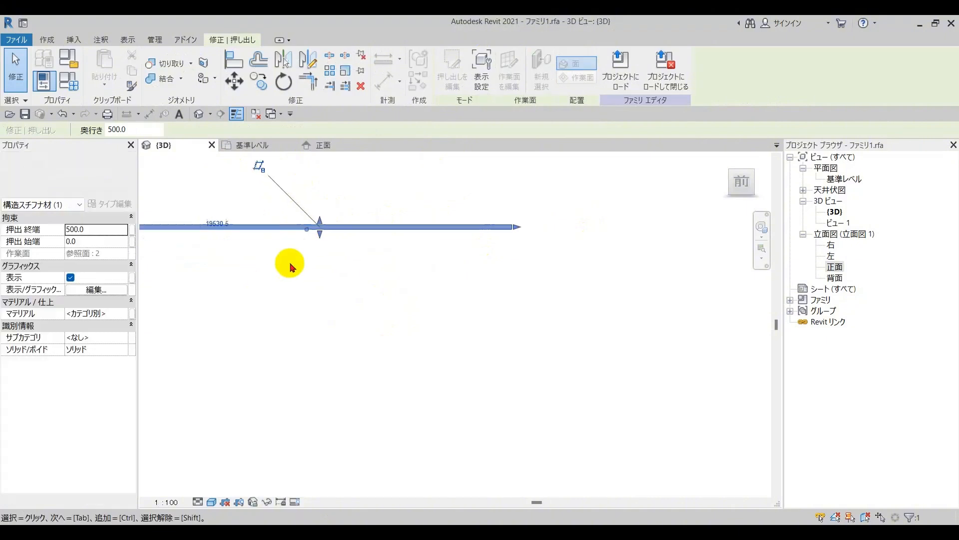
pyautogui.moveTo(320, 233); pyautogui.dragTo(316, 347)
pyautogui.scroll(-3, 353, 353)
pyautogui.moveTo(416, 342); pyautogui.dragTo(467, 314, button='middle')
pyautogui.scroll(-1, 467, 313)
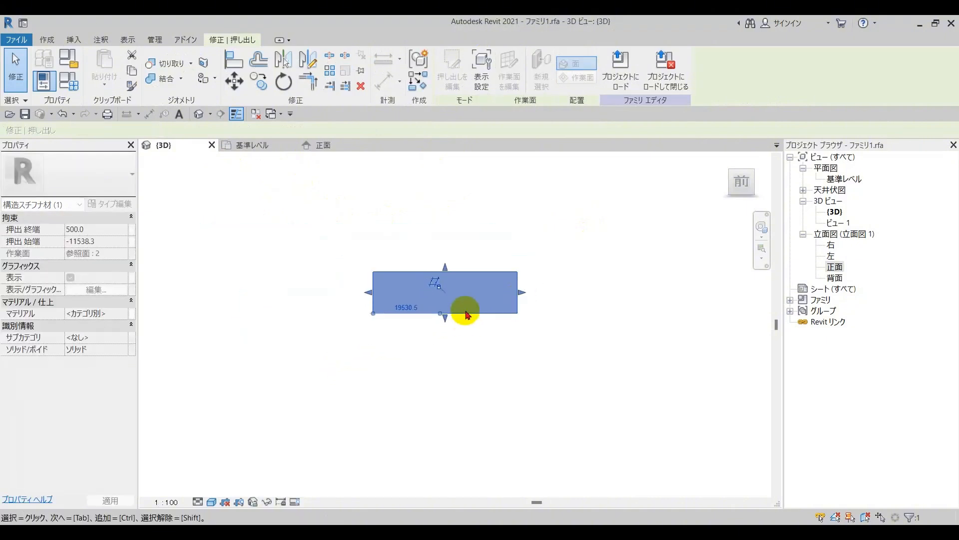
# Change the rectangular extrusion's work plane to レベル : 基準レベル.
pyautogui.click(512, 70)
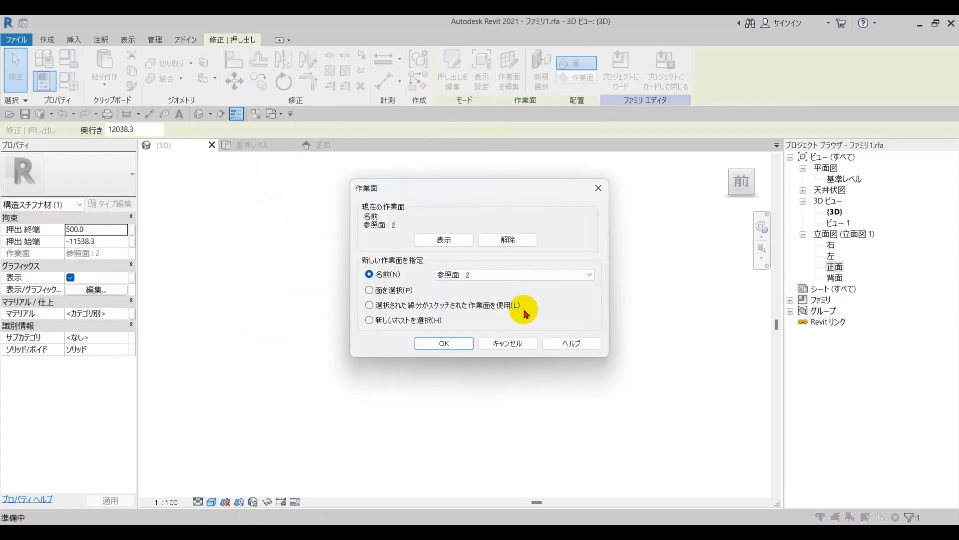
pyautogui.click(489, 275)
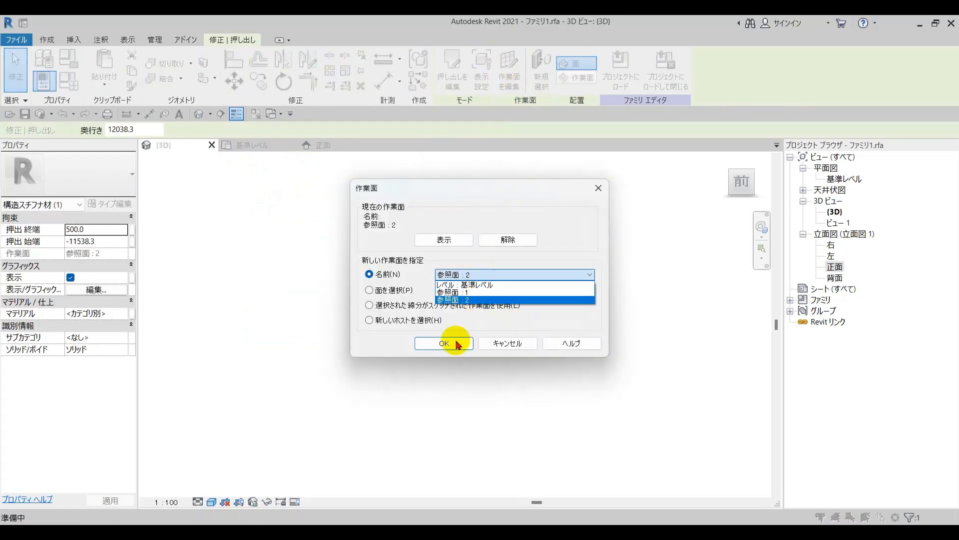
pyautogui.click(467, 284)
pyautogui.click(453, 343)
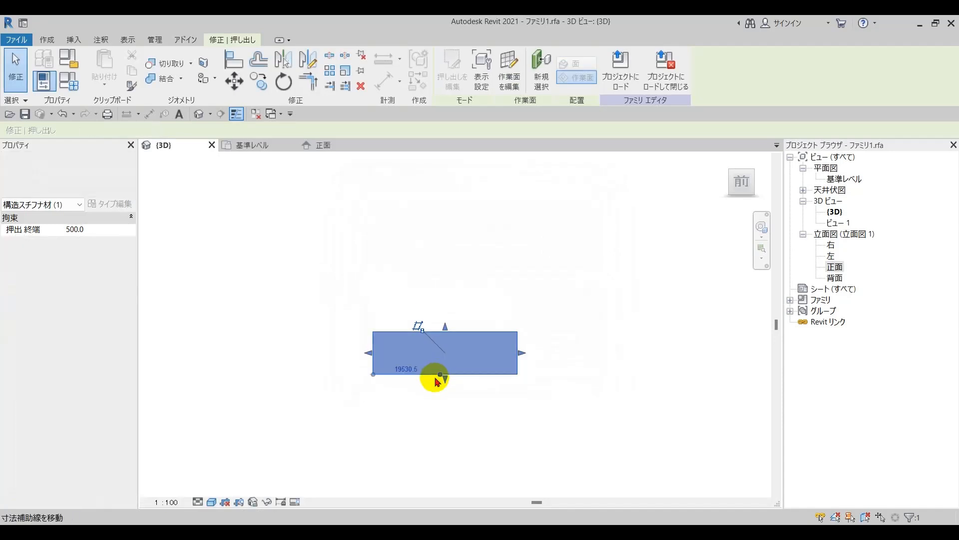
pyautogui.click(433, 304)
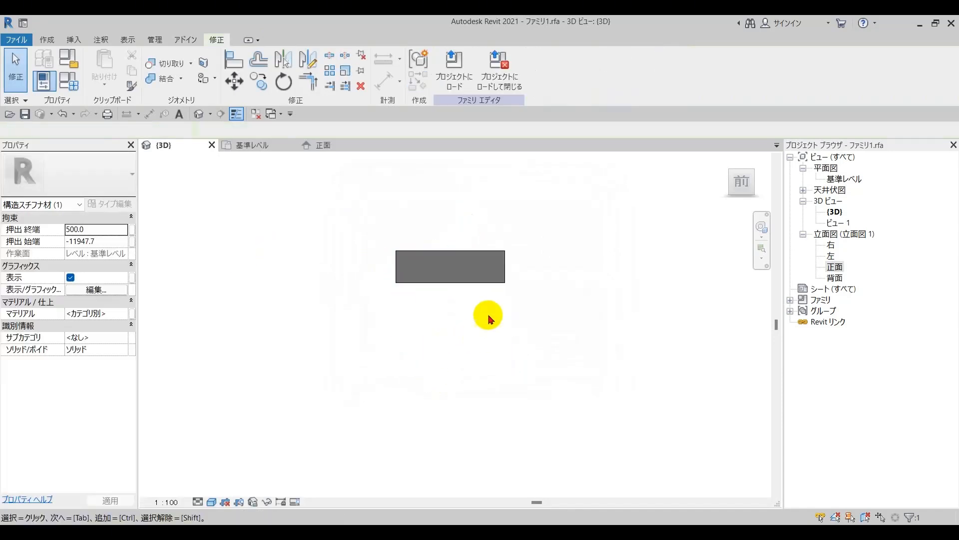
# Set the rectangular extrusion's start to 0 and its end to 5000 mm.
pyautogui.click(486, 286)
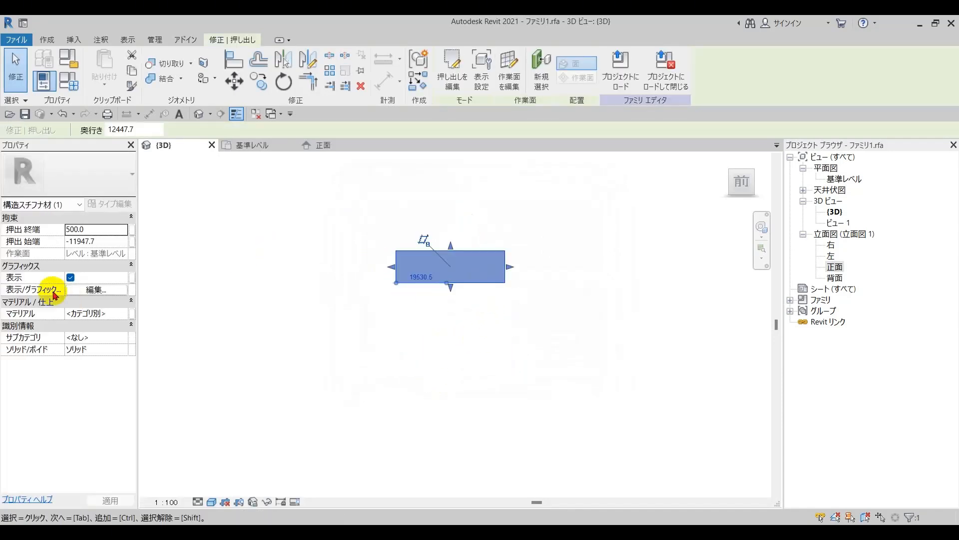
pyautogui.click(103, 239)
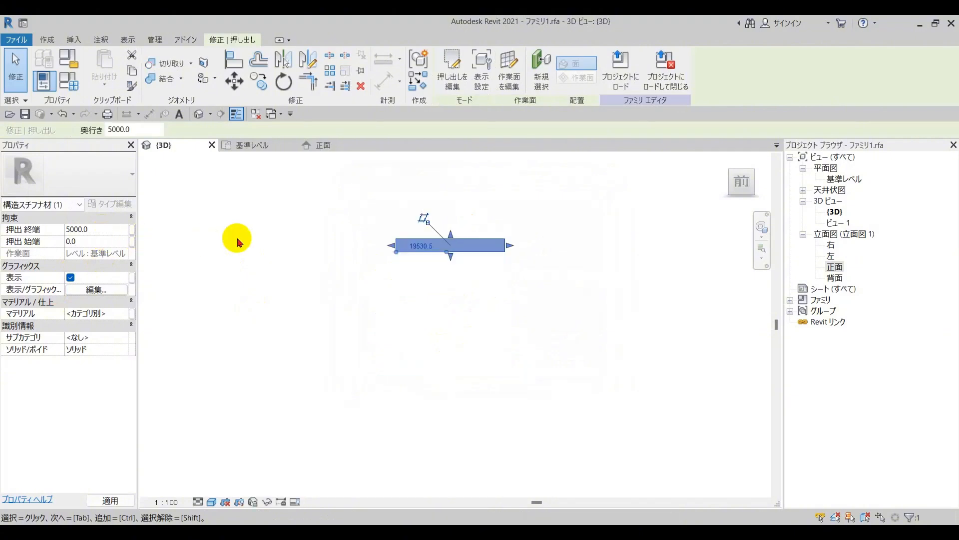
pyautogui.click(242, 233)
# Edit the rectangular extrusion's sketch in the 基準レベル plan and set the rectangle's vertical dimension to 2000 mm.
pyautogui.click(258, 149)
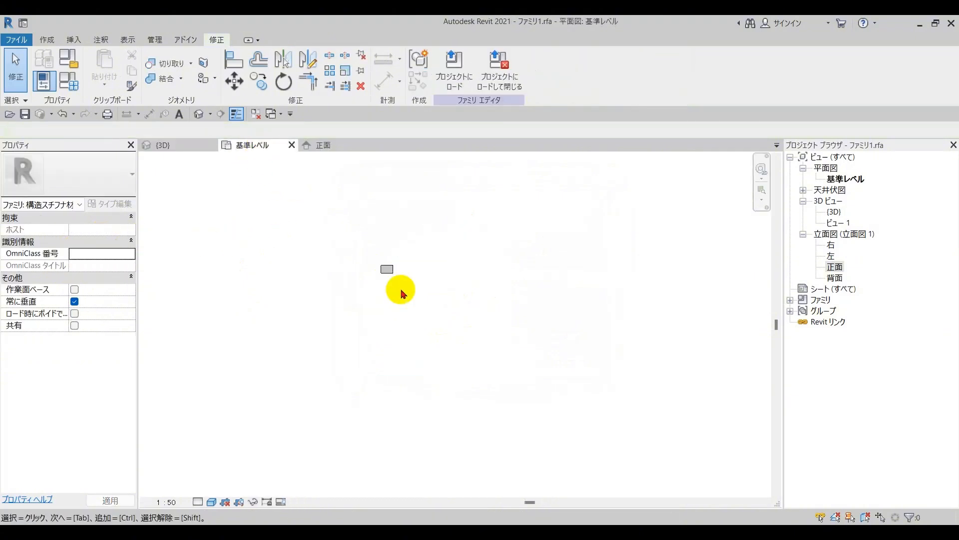
pyautogui.scroll(5, 388, 272)
pyautogui.click(386, 281)
pyautogui.scroll(3, 398, 296)
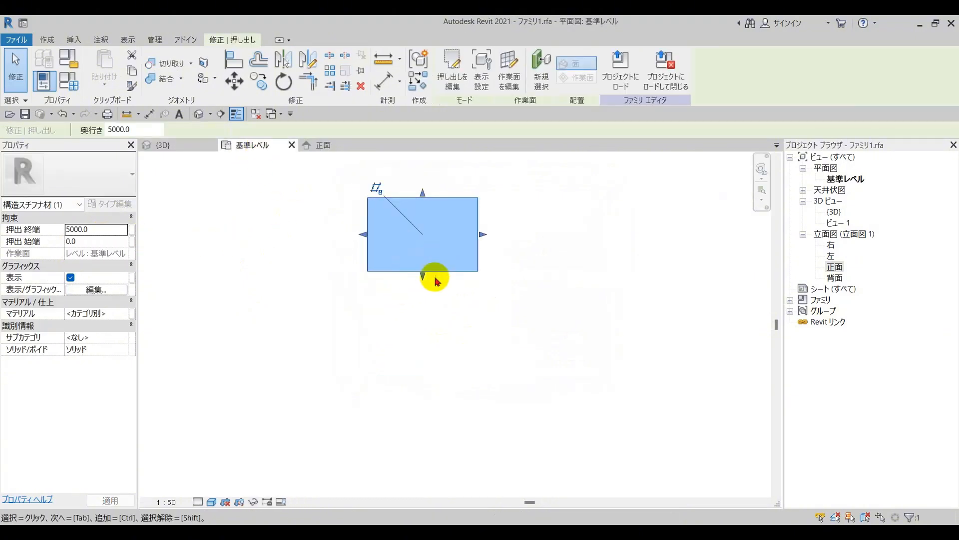
pyautogui.click(463, 72)
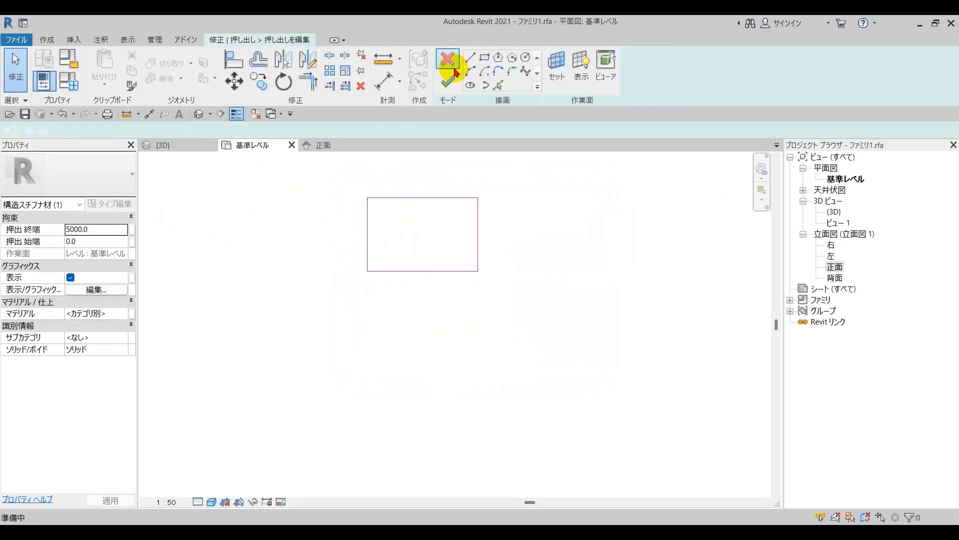
pyautogui.click(413, 198)
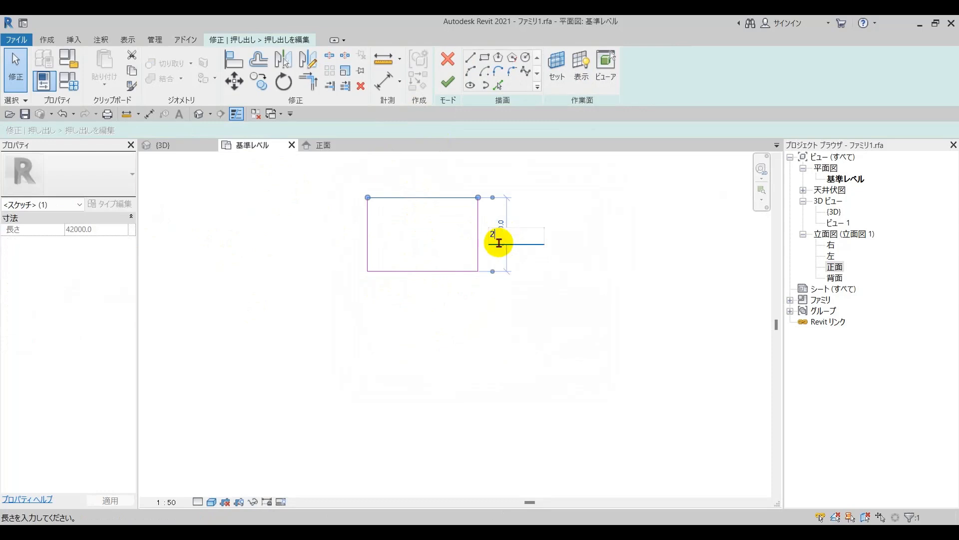
pyautogui.press('Return')
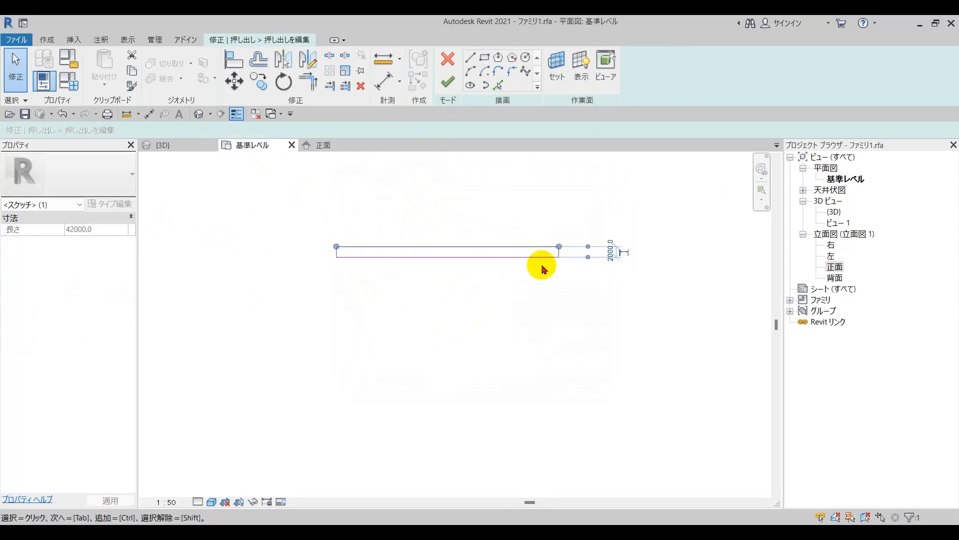
# Set the sketch rectangle's horizontal dimension to 2000 mm and finish the extrusion sketch.
pyautogui.click(342, 263)
pyautogui.click(330, 238)
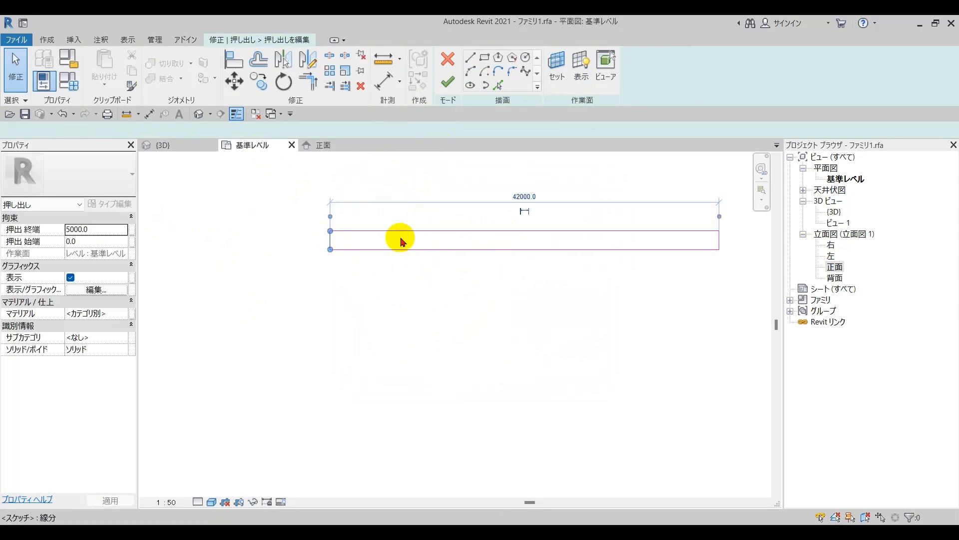
pyautogui.click(513, 192)
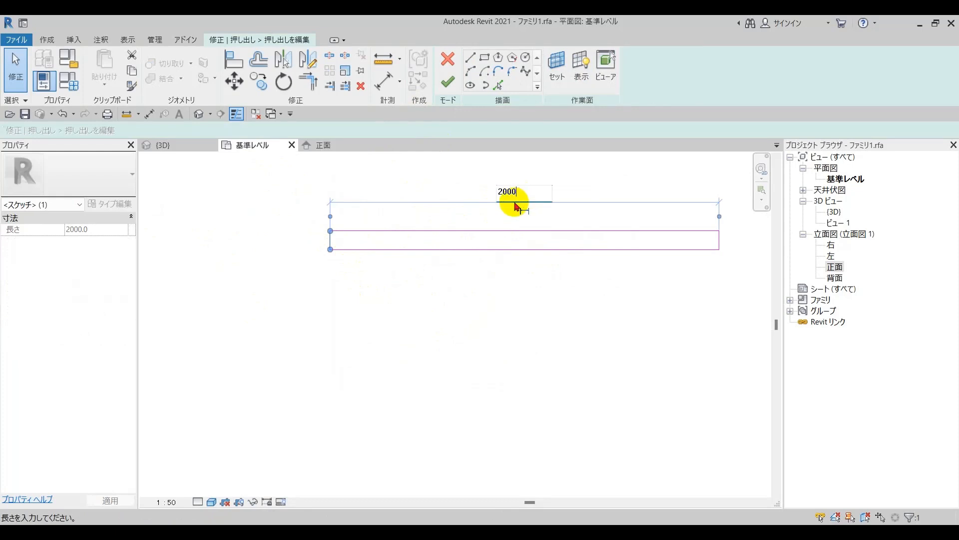
pyautogui.write('2000')
pyautogui.press('Return')
pyautogui.scroll(5, 407, 261)
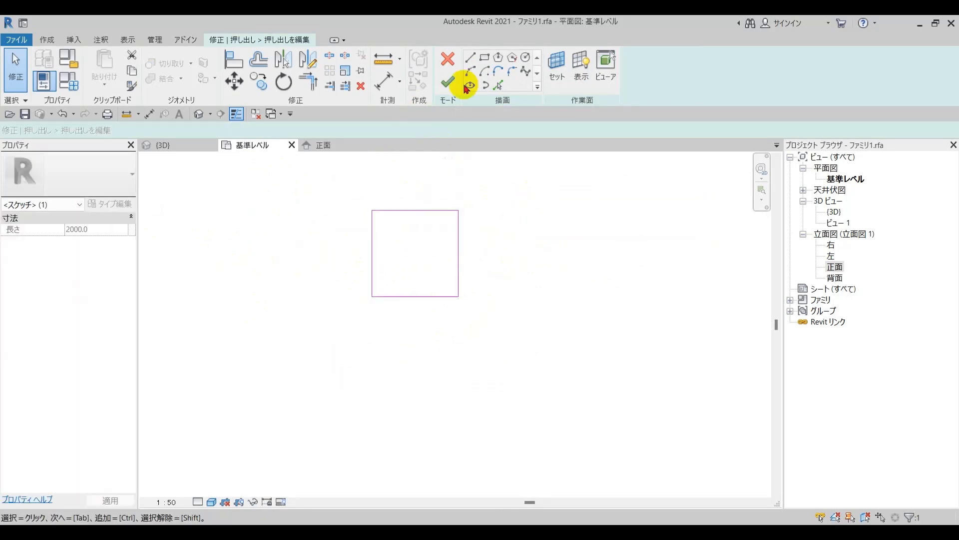
pyautogui.click(446, 81)
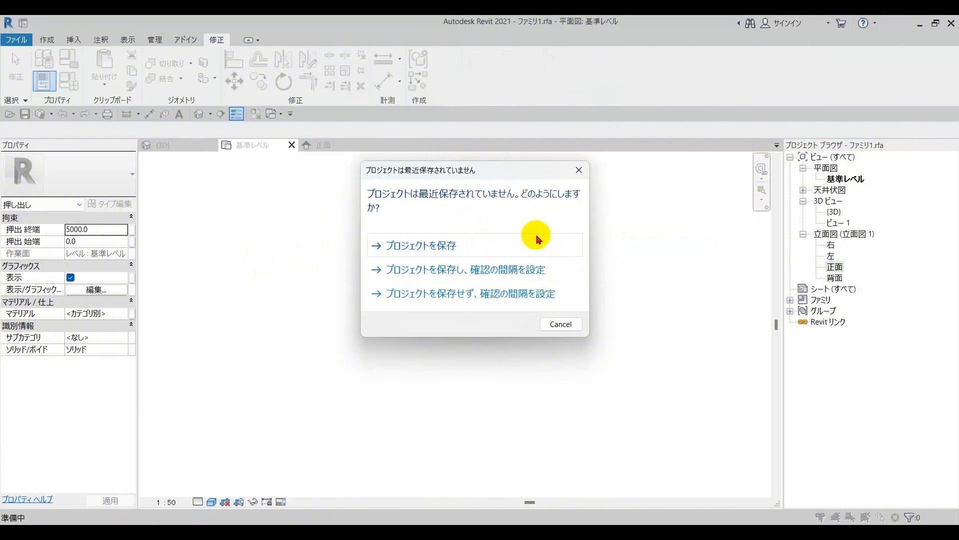
# Save the family file and clear the extrusion selection.
pyautogui.click(523, 249)
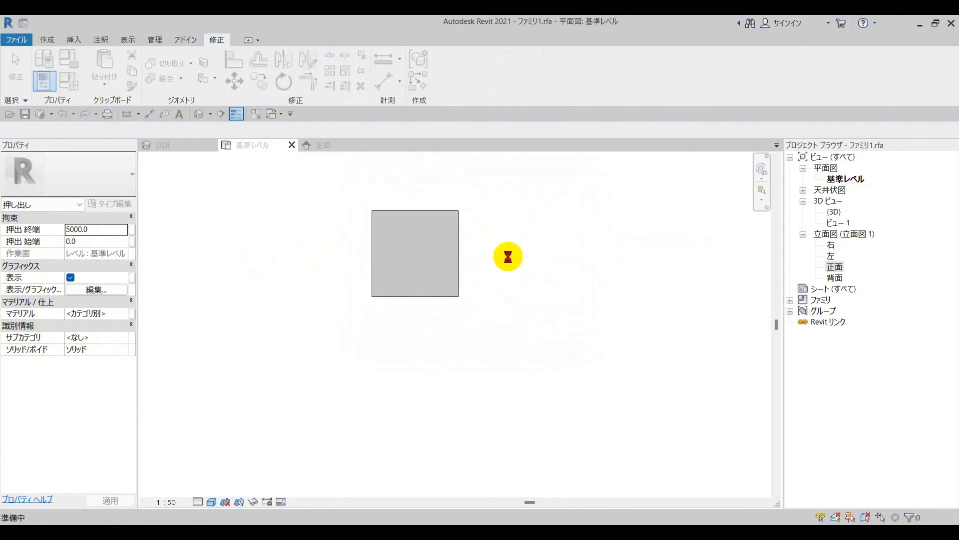
pyautogui.scroll(-3, 503, 244)
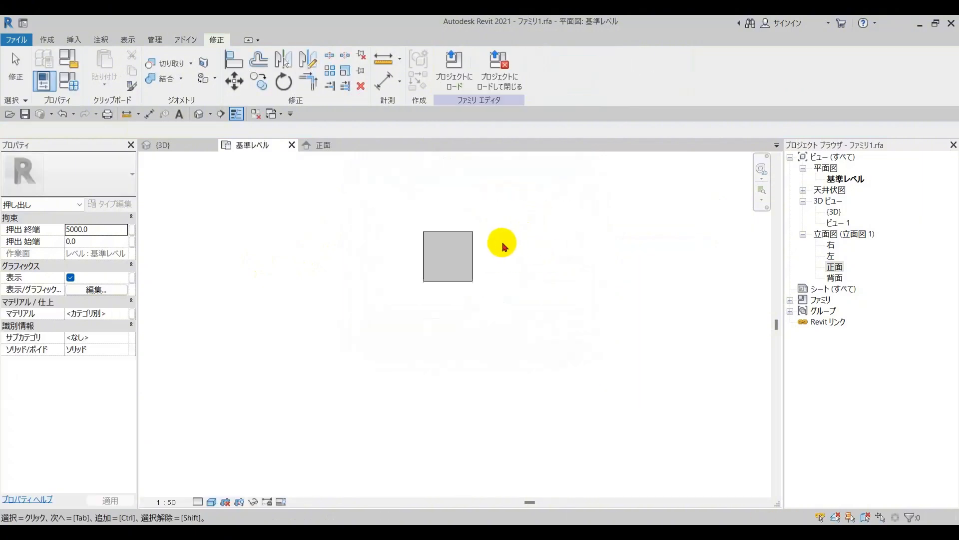
pyautogui.click(502, 245)
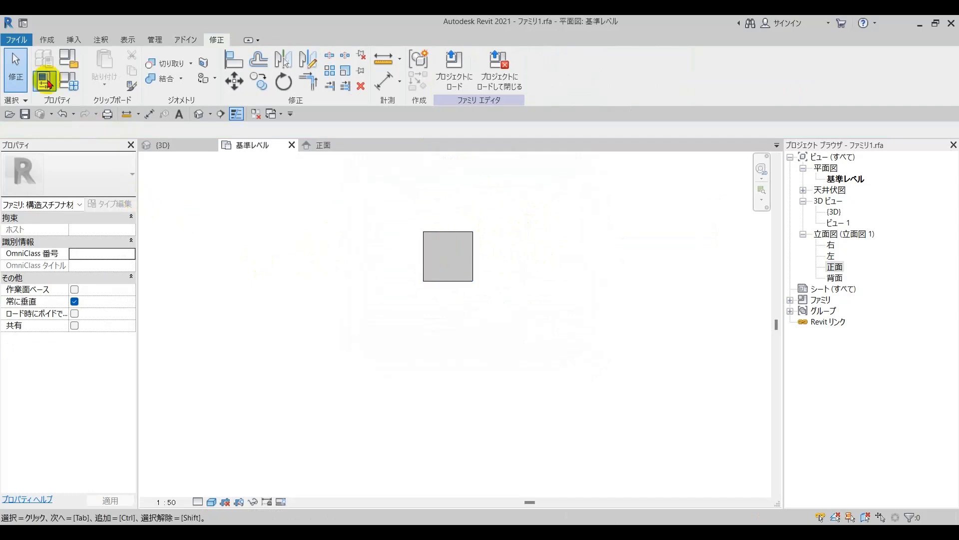
# Create a new project alongside the open family.
pyautogui.click(17, 40)
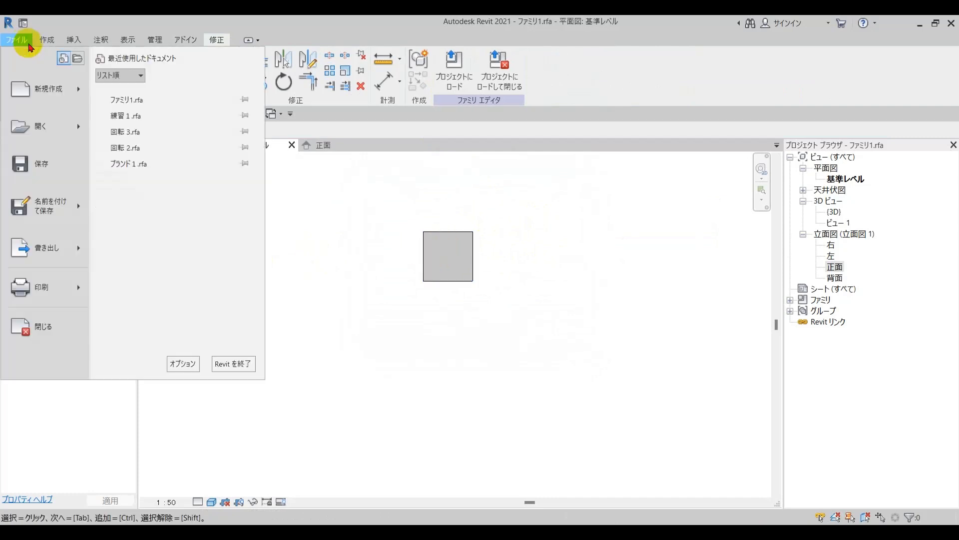
pyautogui.click(83, 93)
pyautogui.click(125, 91)
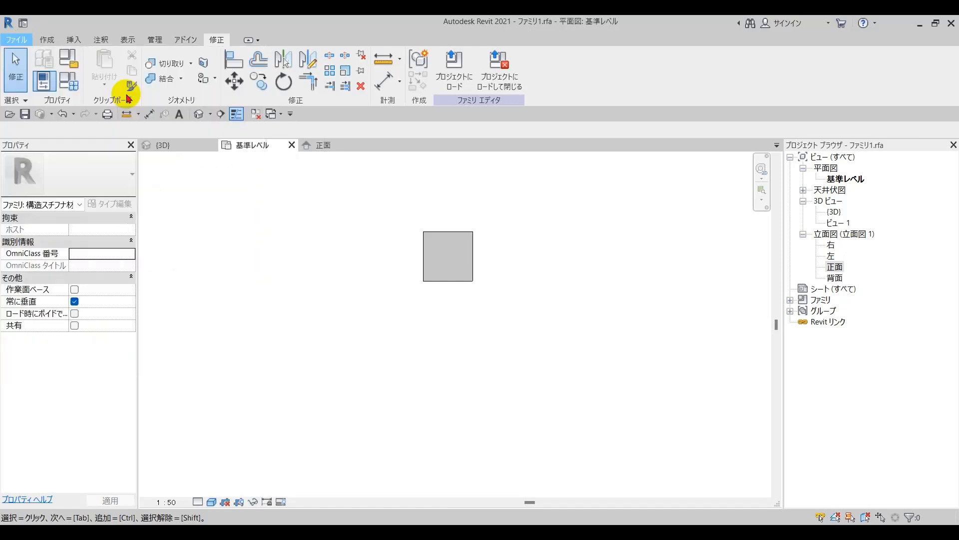
pyautogui.click(437, 313)
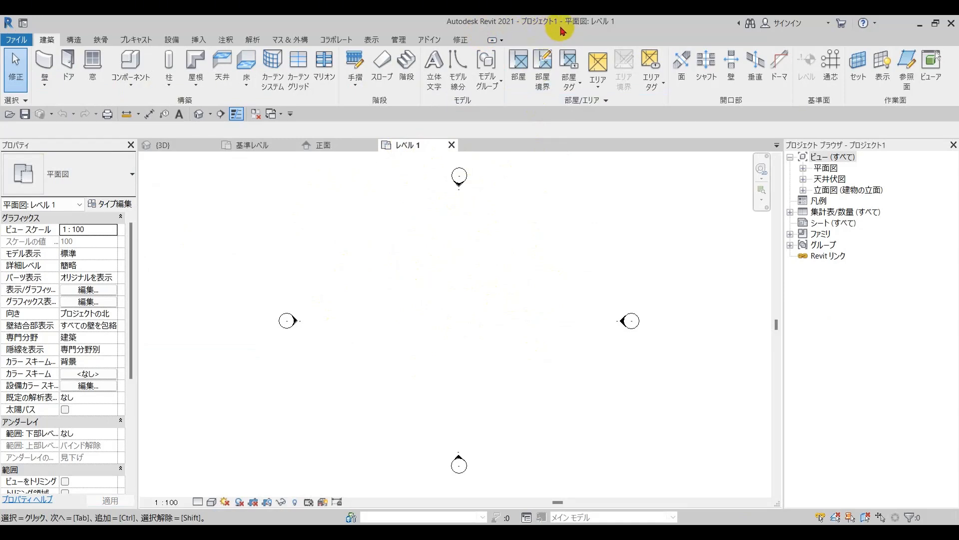
# Compare the family's 正面 elevation with the project's レベル 1 plan, and expand the project's 平面図 and 立面図 view lists.
pyautogui.click(327, 149)
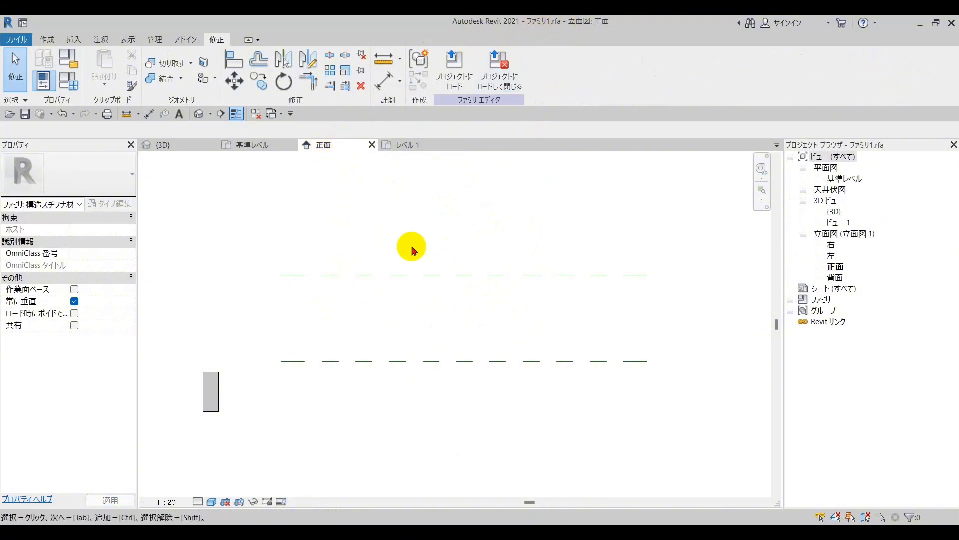
pyautogui.click(413, 145)
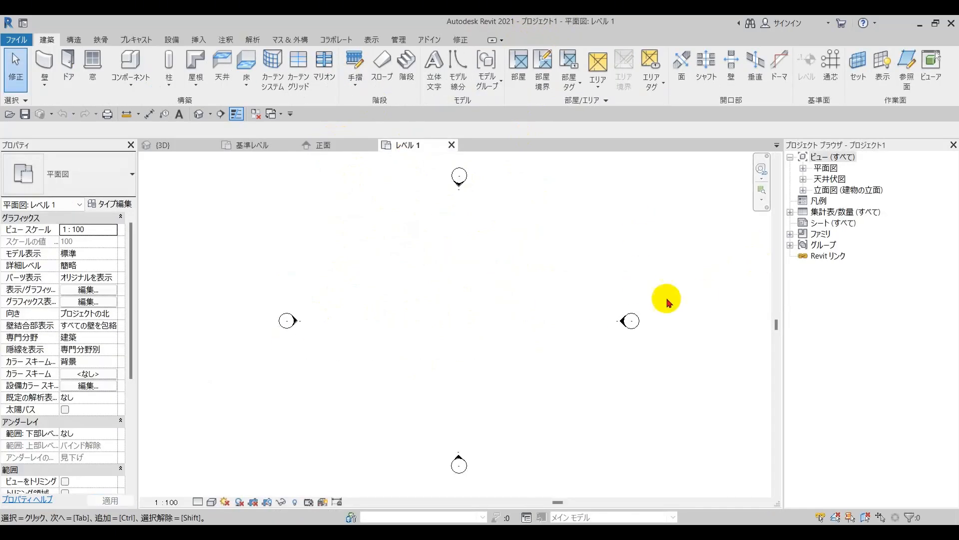
pyautogui.click(804, 169)
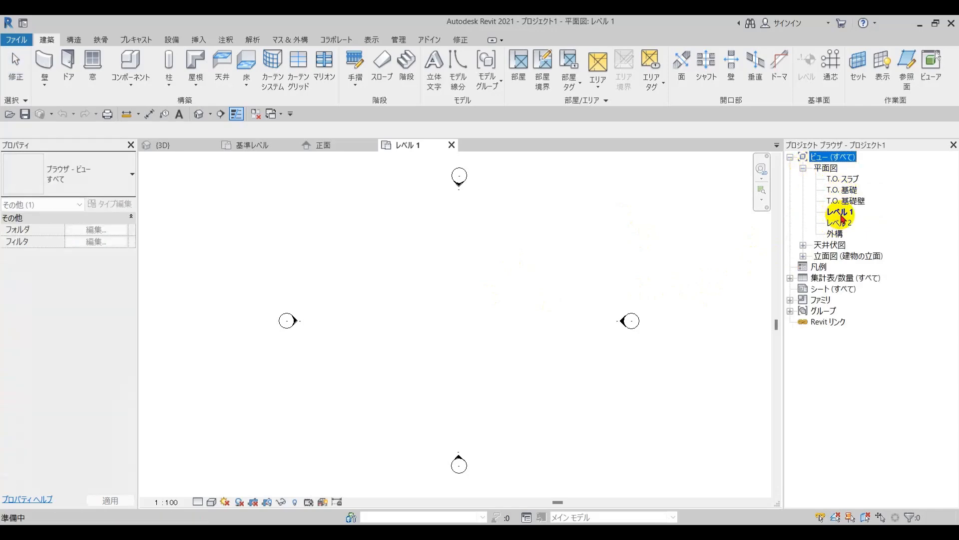
pyautogui.click(842, 214)
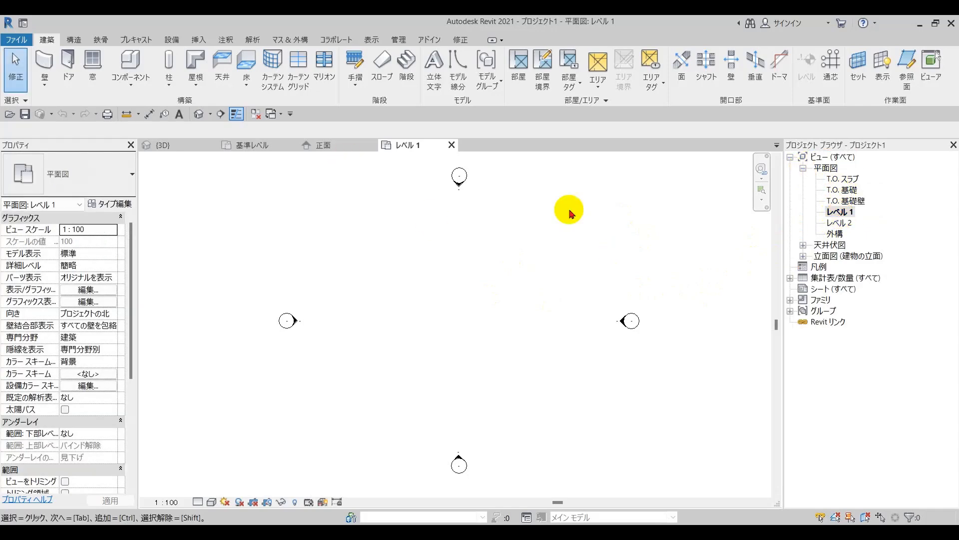
pyautogui.click(804, 256)
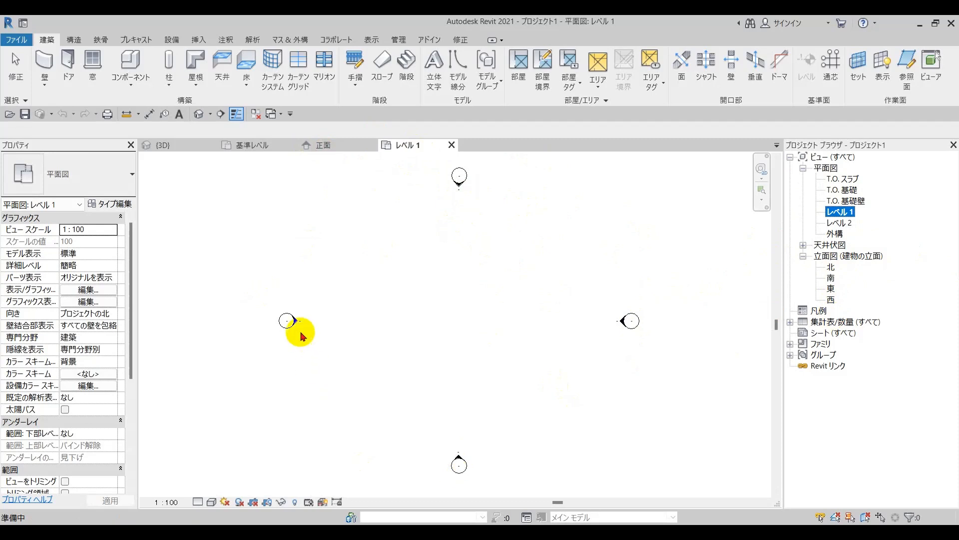
pyautogui.click(310, 145)
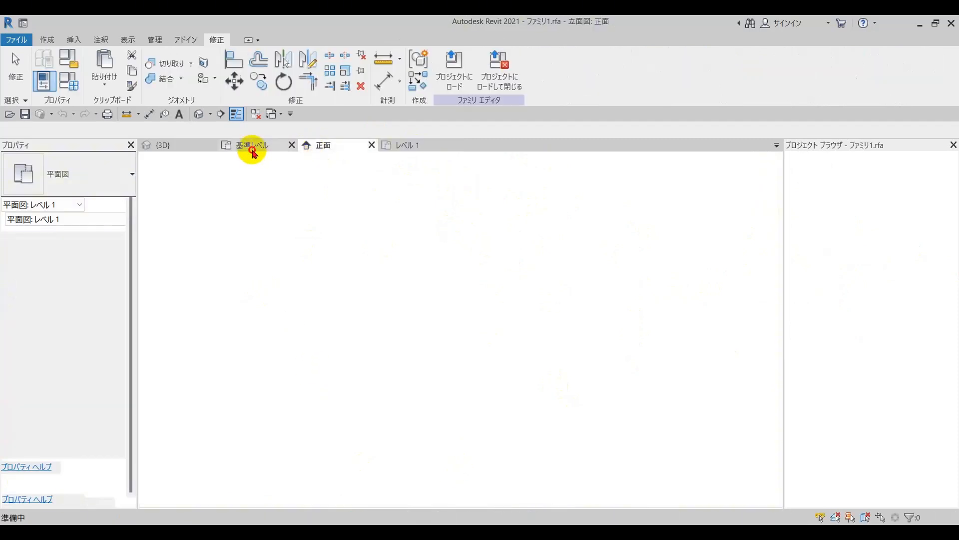
pyautogui.click(253, 147)
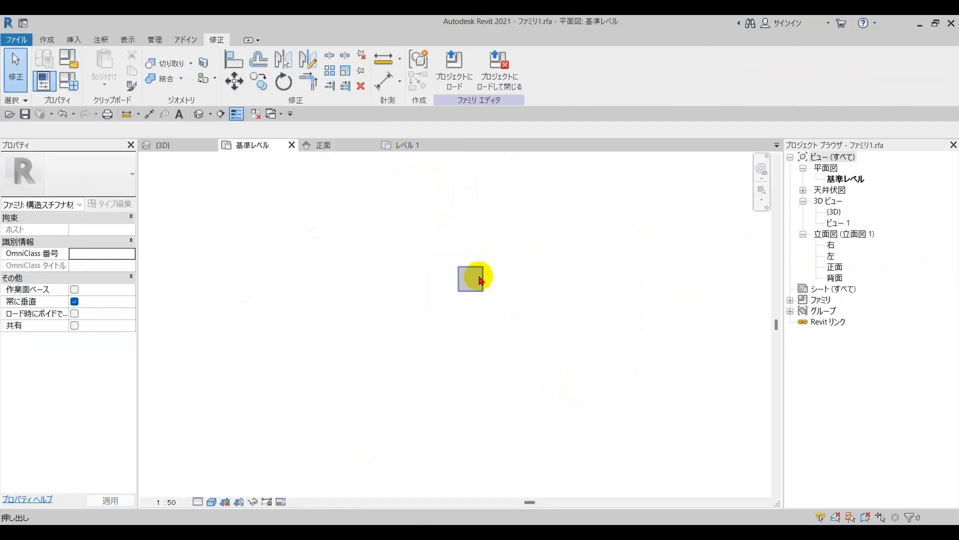
pyautogui.click(49, 41)
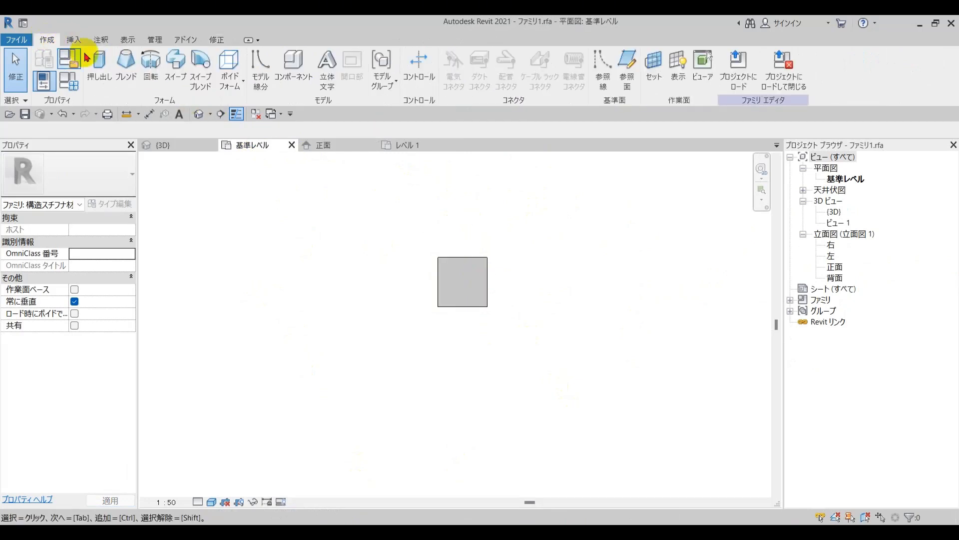
pyautogui.click(264, 75)
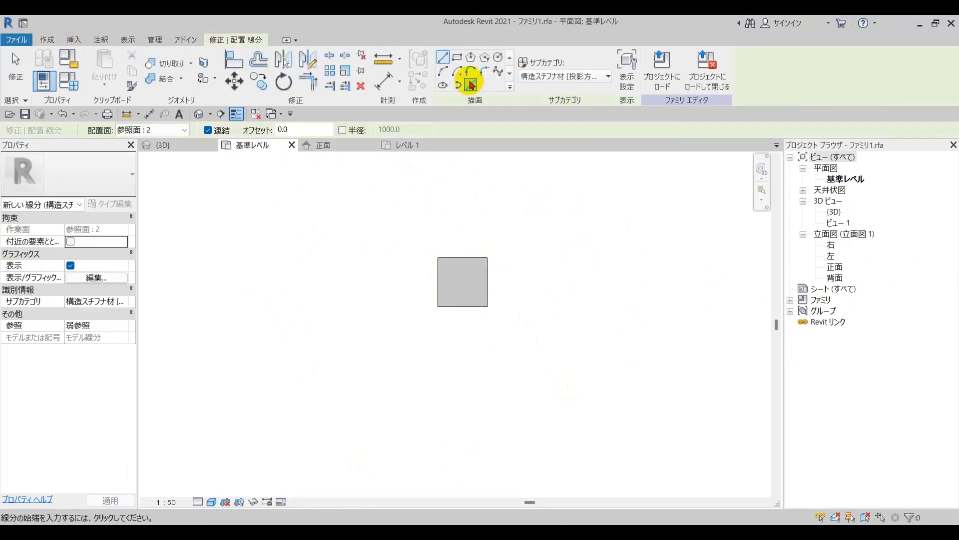
pyautogui.click(575, 227)
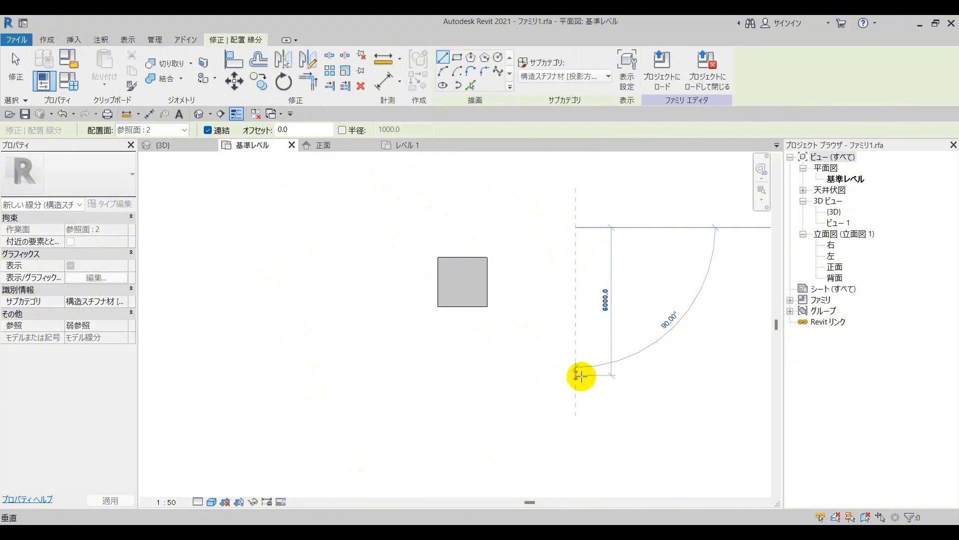
pyautogui.press('Escape')
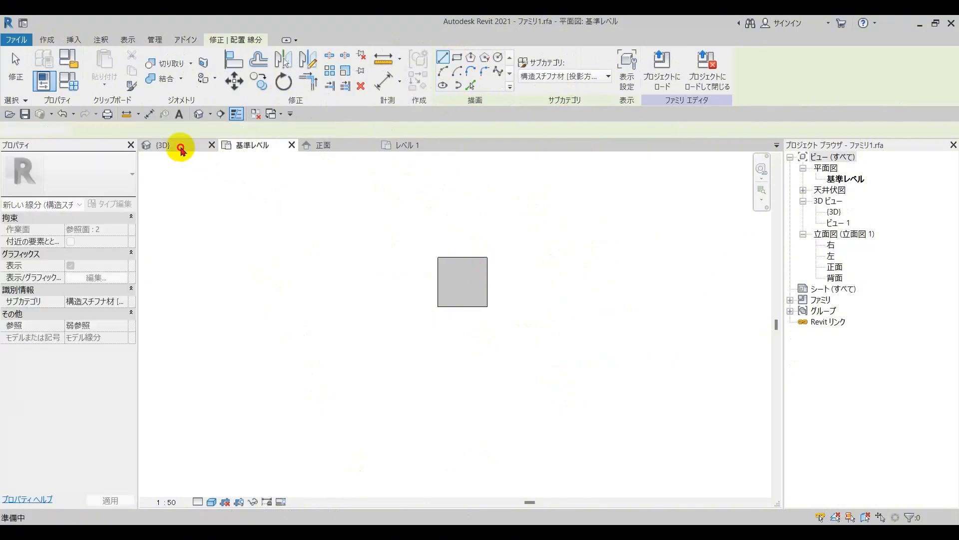
# Examine the square extrusion in the family's 3D view from the home, front and top orientations.
pyautogui.click(179, 145)
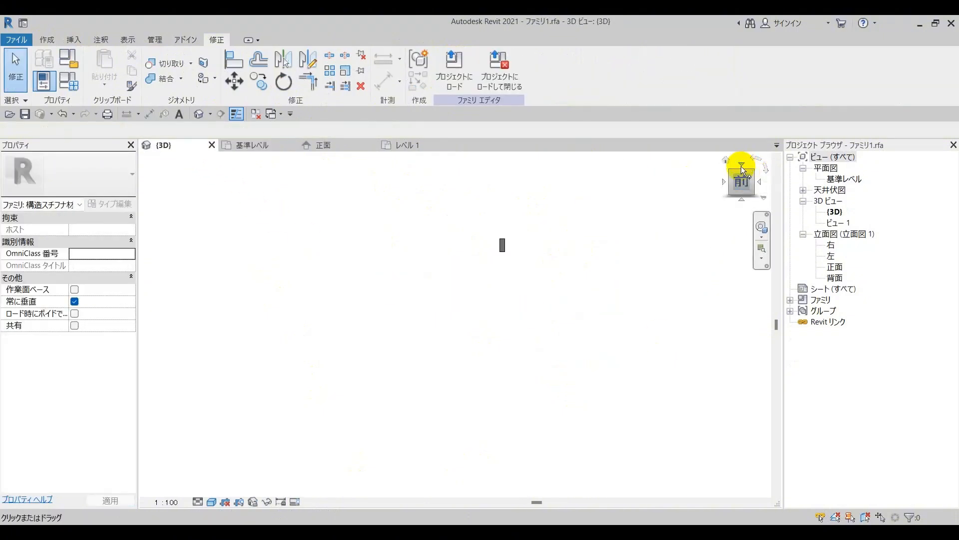
pyautogui.click(726, 161)
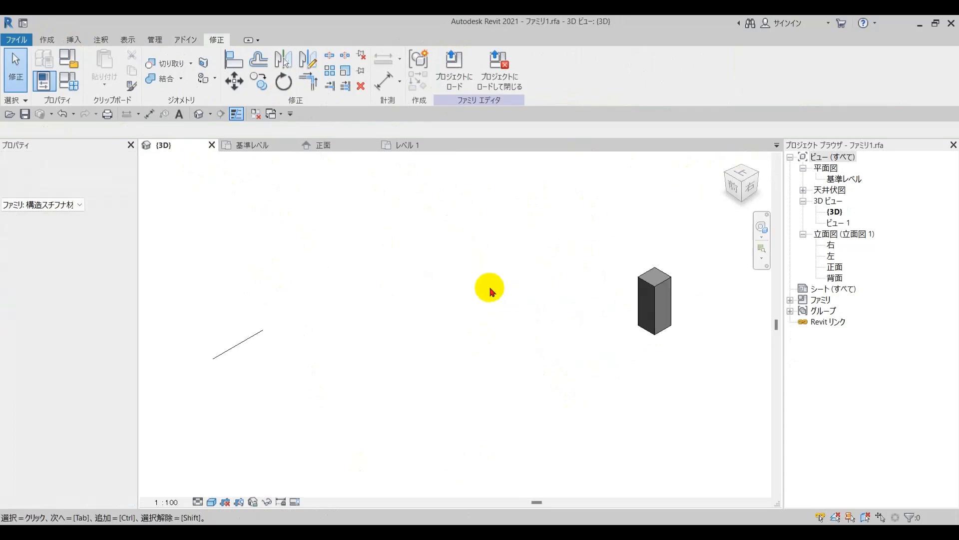
pyautogui.click(739, 178)
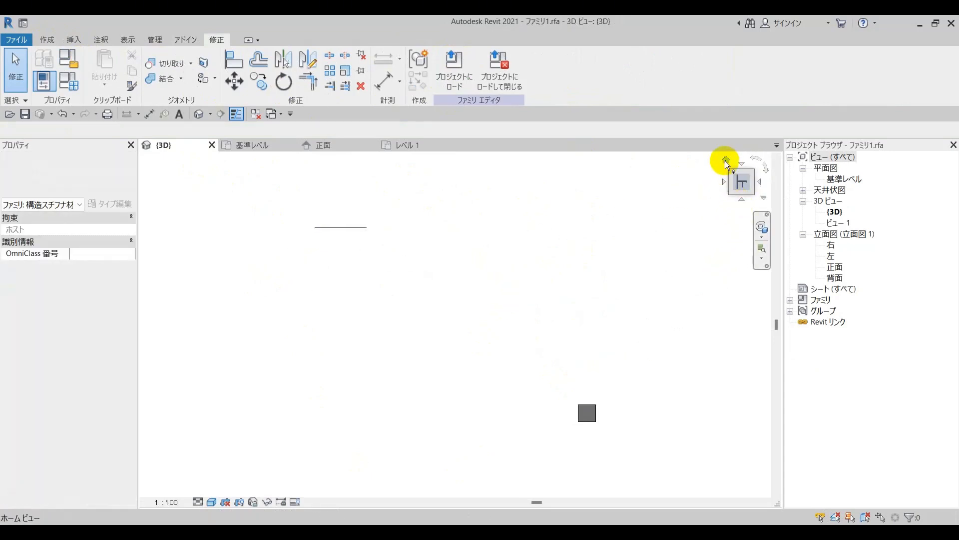
pyautogui.click(725, 161)
pyautogui.click(730, 189)
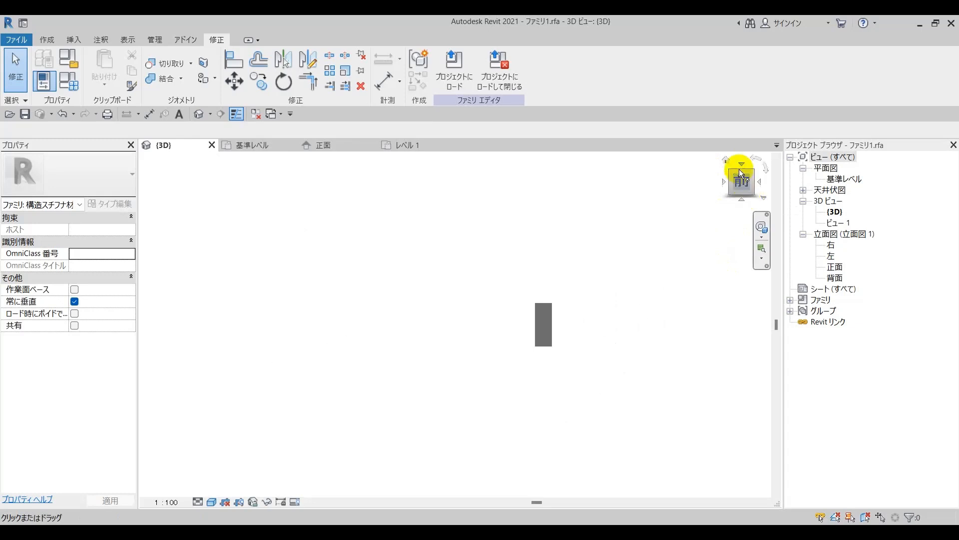
pyautogui.click(741, 164)
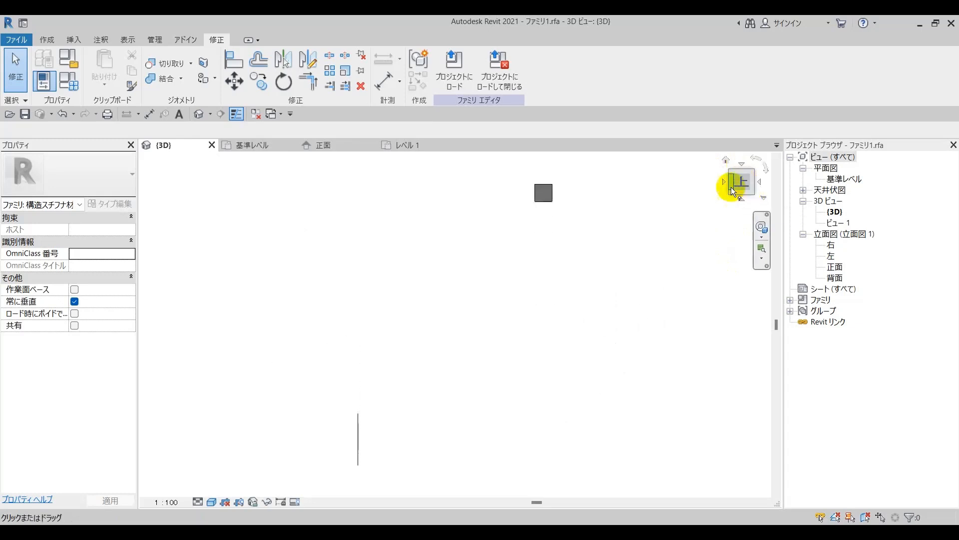
pyautogui.moveTo(549, 175); pyautogui.dragTo(502, 228, button='middle')
pyautogui.scroll(4, 509, 227)
pyautogui.scroll(2, 480, 229)
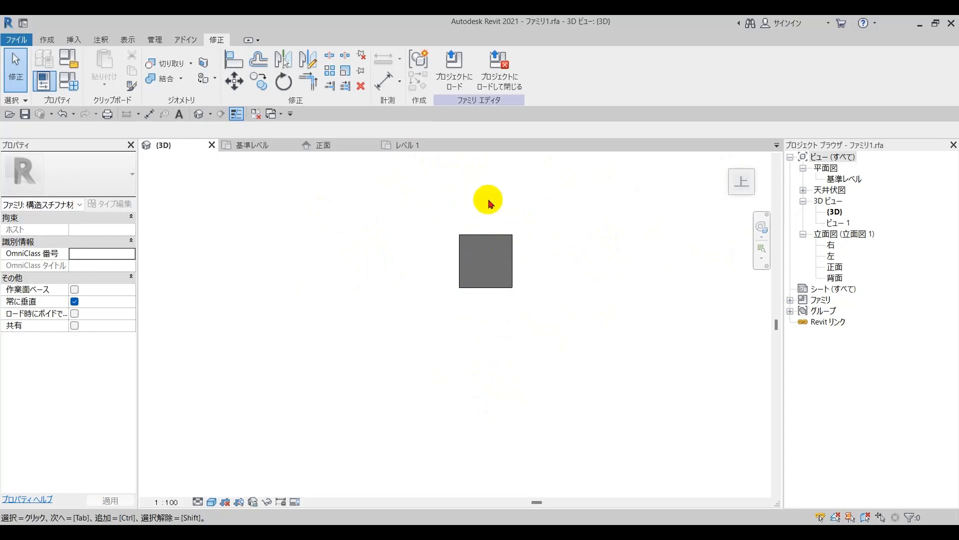
# Return to the project's レベル 1 plan and close the family's 基準レベル and 正面 views.
pyautogui.click(408, 146)
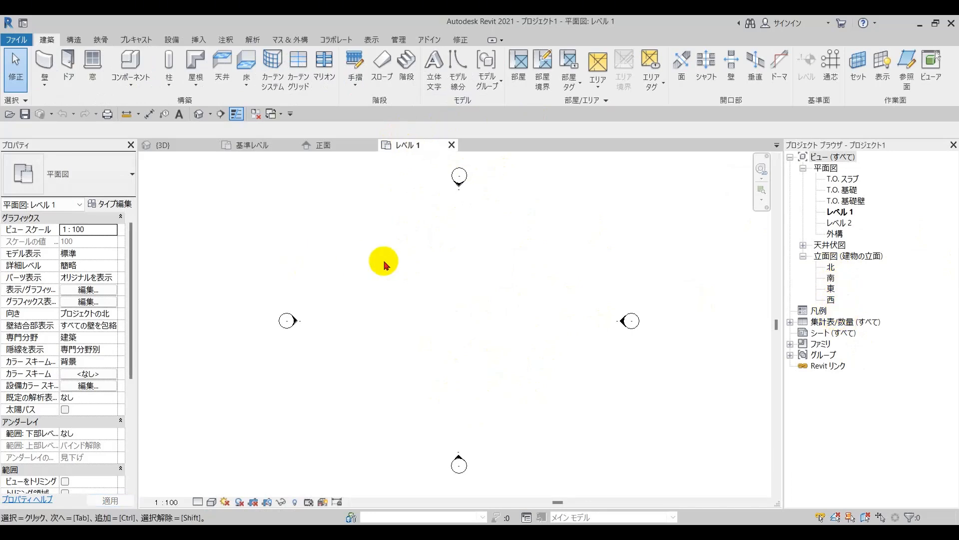
pyautogui.moveTo(376, 261); pyautogui.dragTo(373, 261, button='middle')
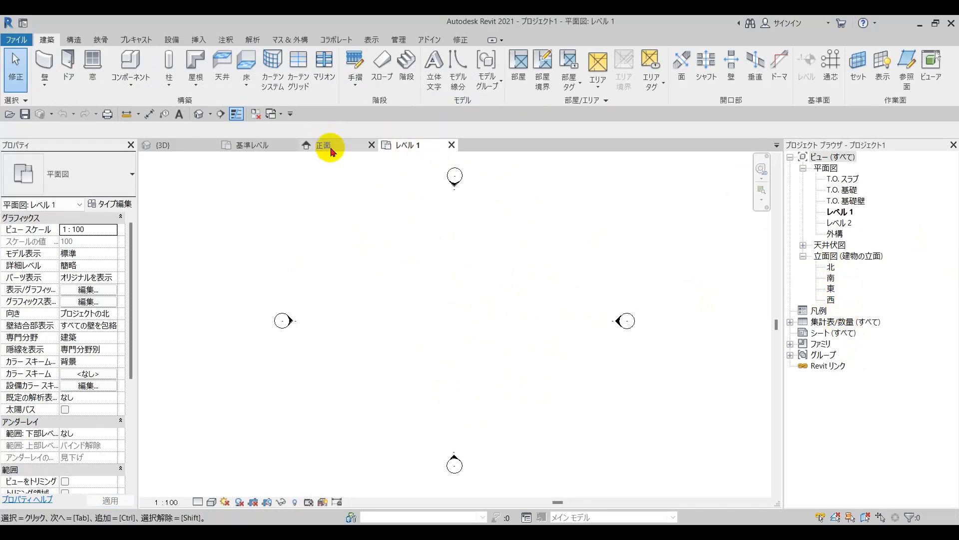
pyautogui.click(292, 145)
pyautogui.click(292, 144)
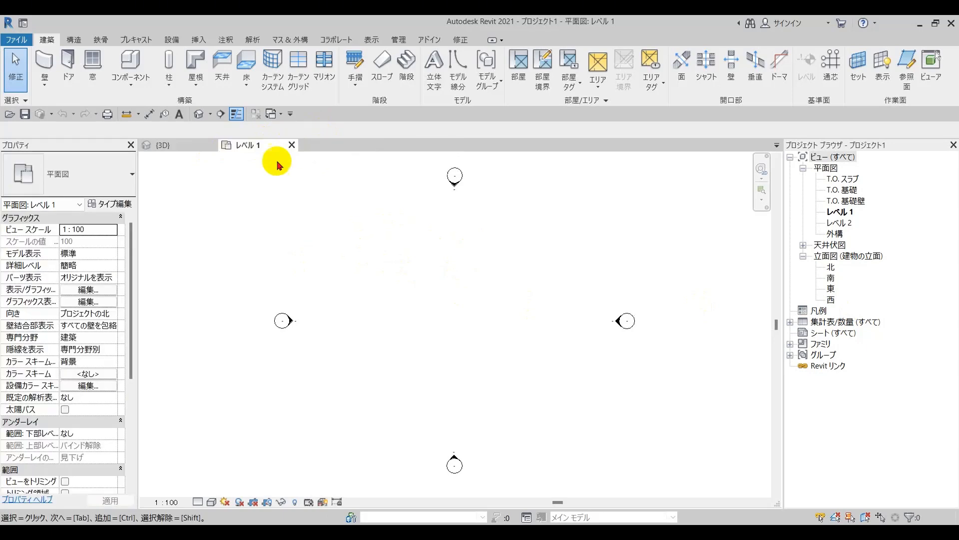
# Restore the home orientation in the family's 3D view and load the family into the project.
pyautogui.click(165, 145)
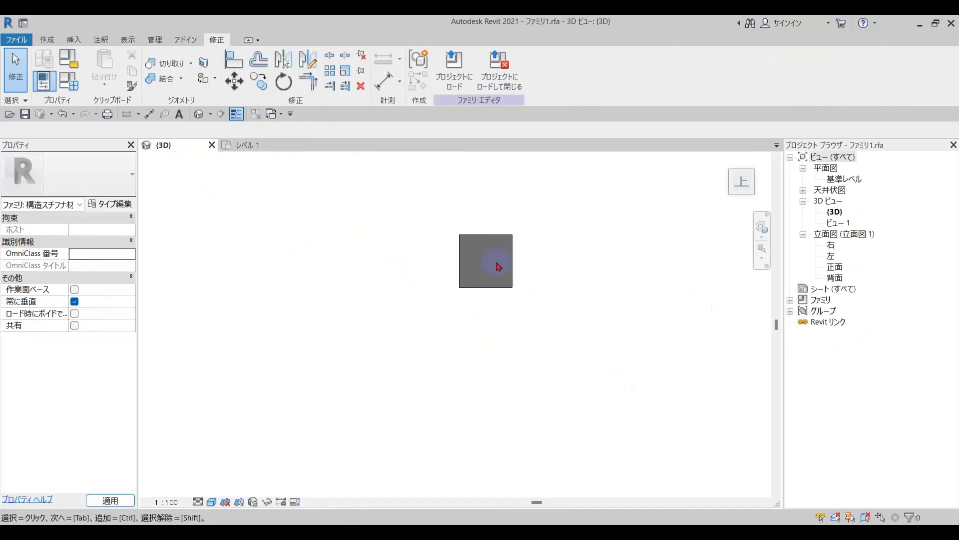
pyautogui.click(726, 164)
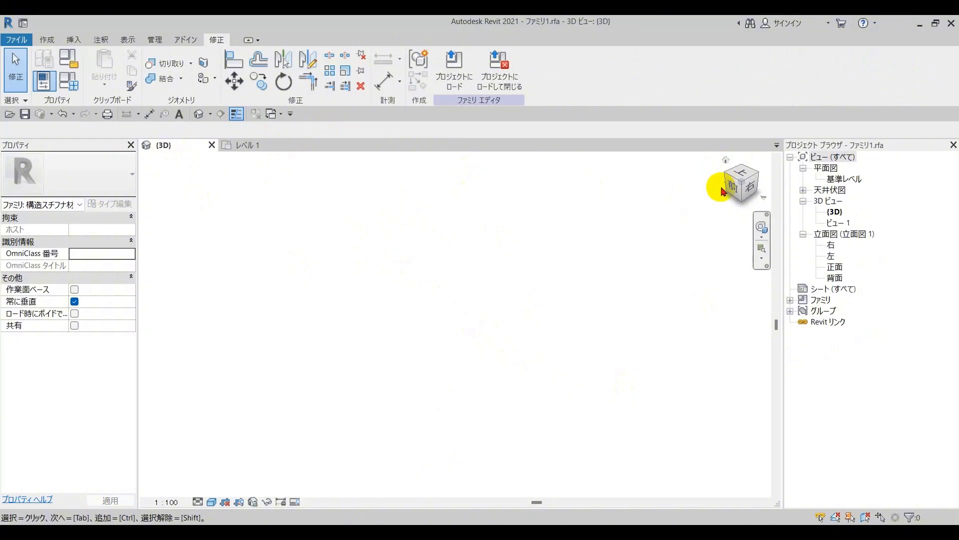
pyautogui.moveTo(325, 248); pyautogui.dragTo(163, 337)
pyautogui.press('Delete')
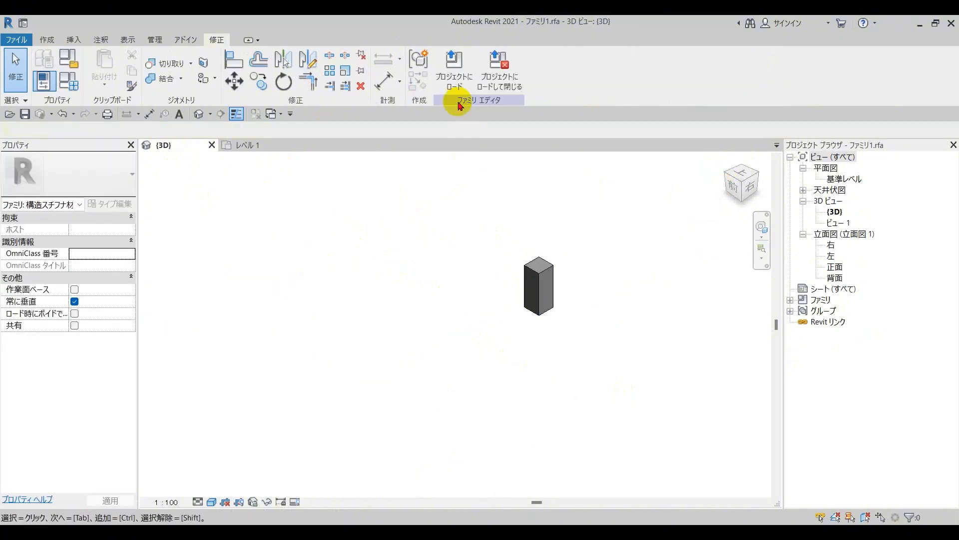
pyautogui.click(455, 76)
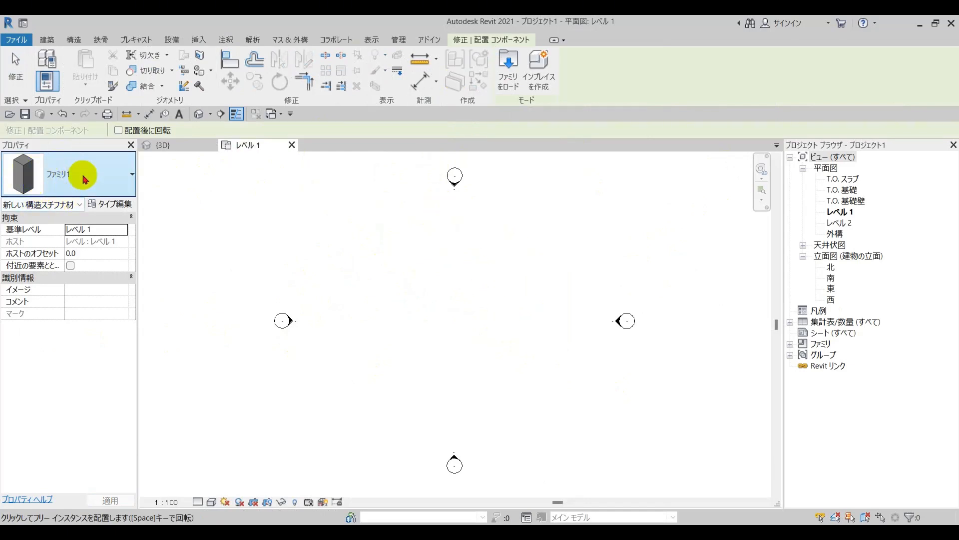
# Place one ファミリ1 instance on レベル 1 in the project's default 3D view.
pyautogui.click(198, 115)
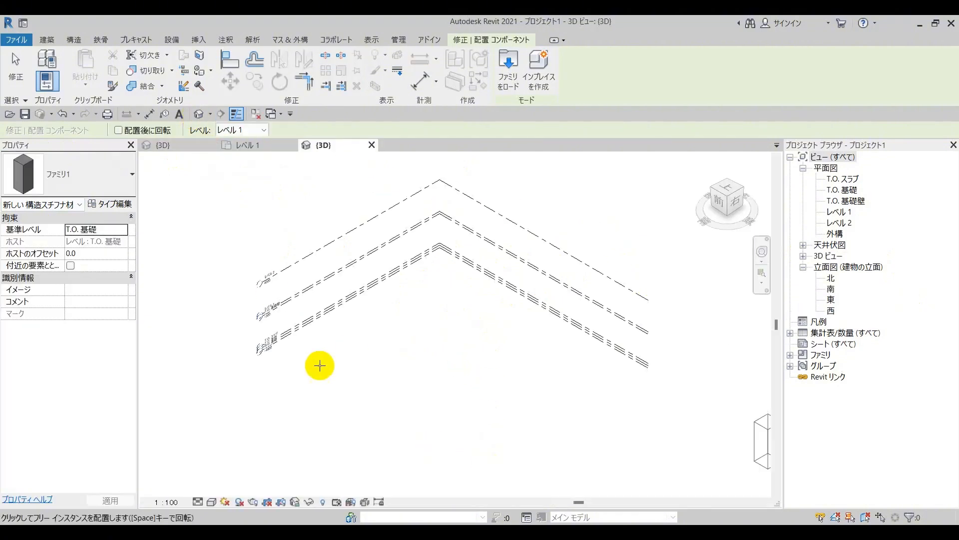
pyautogui.scroll(-3, 253, 300)
pyautogui.moveTo(140, 272); pyautogui.dragTo(317, 300, button='middle')
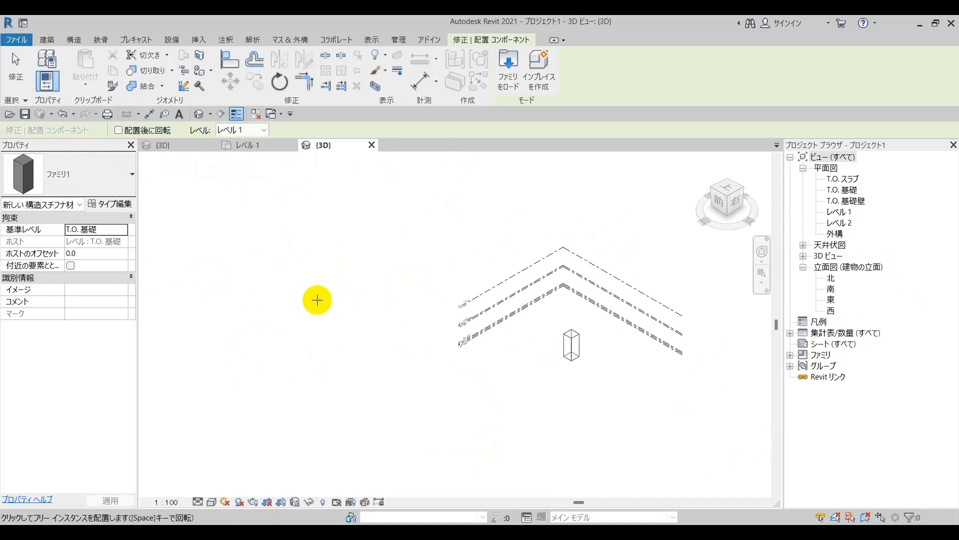
pyautogui.click(608, 373)
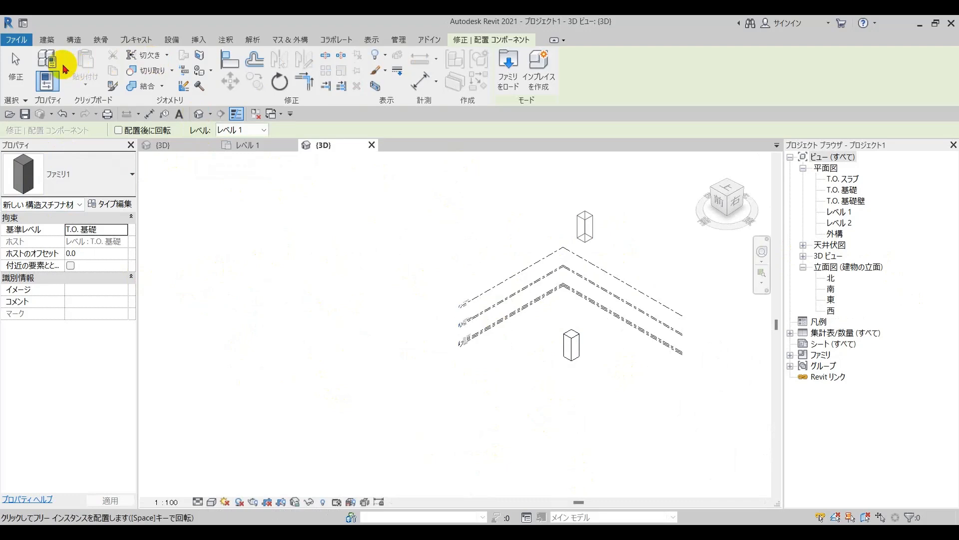
pyautogui.click(16, 65)
# Examine the available 基準レベル options of the placed ファミリ1 instance.
pyautogui.scroll(2, 577, 384)
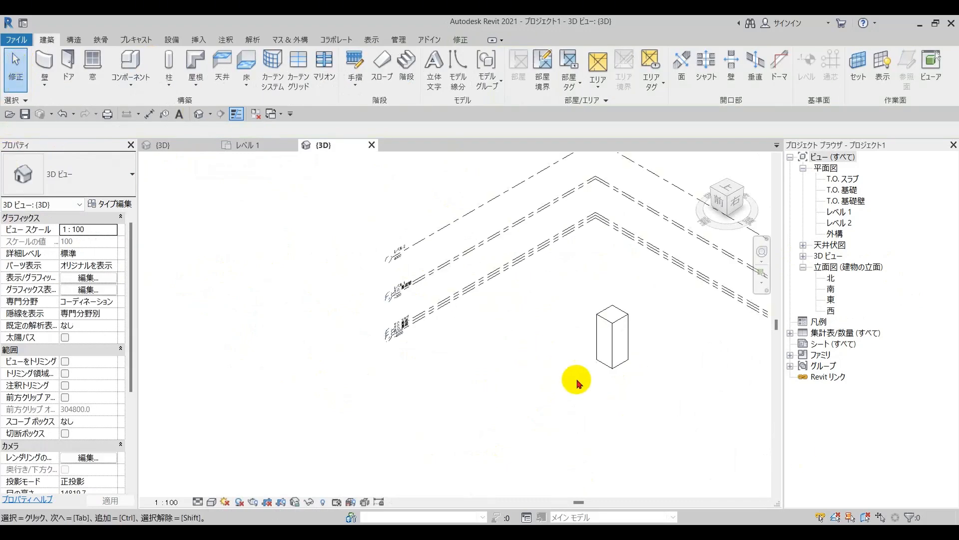
pyautogui.click(609, 370)
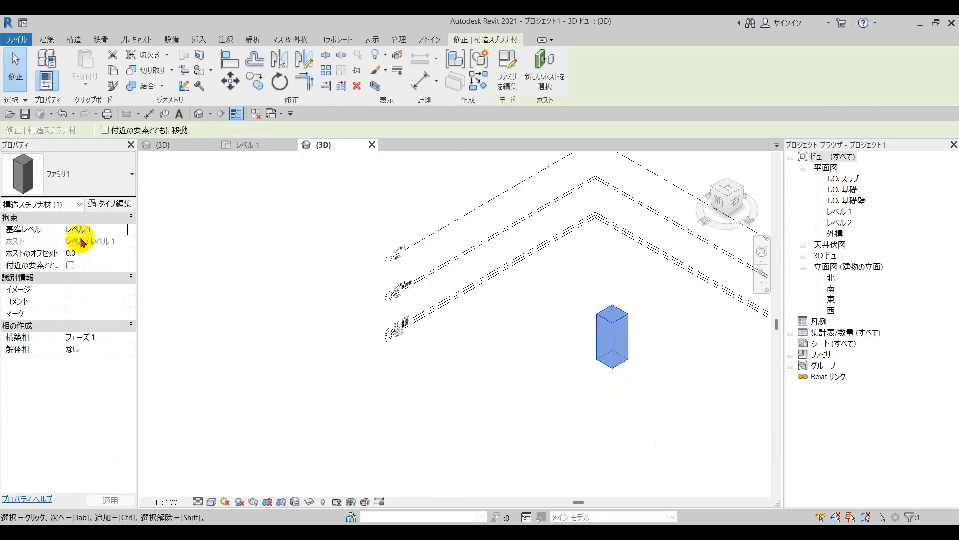
pyautogui.click(124, 230)
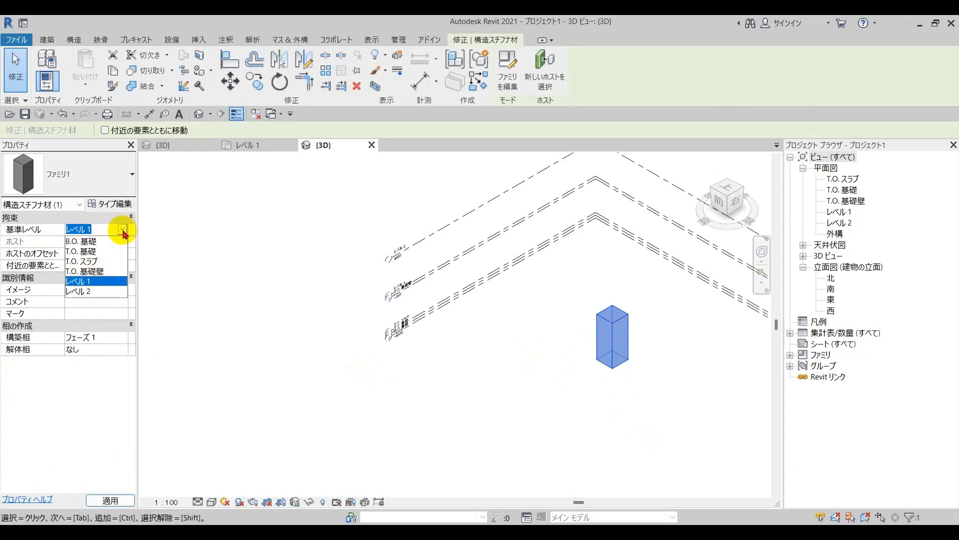
pyautogui.click(124, 230)
pyautogui.click(586, 425)
# Display the project's 3D view with shaded surfaces and inspect the placed ファミリ1 instance.
pyautogui.scroll(2, 648, 330)
pyautogui.moveTo(642, 331); pyautogui.dragTo(625, 301, button='middle')
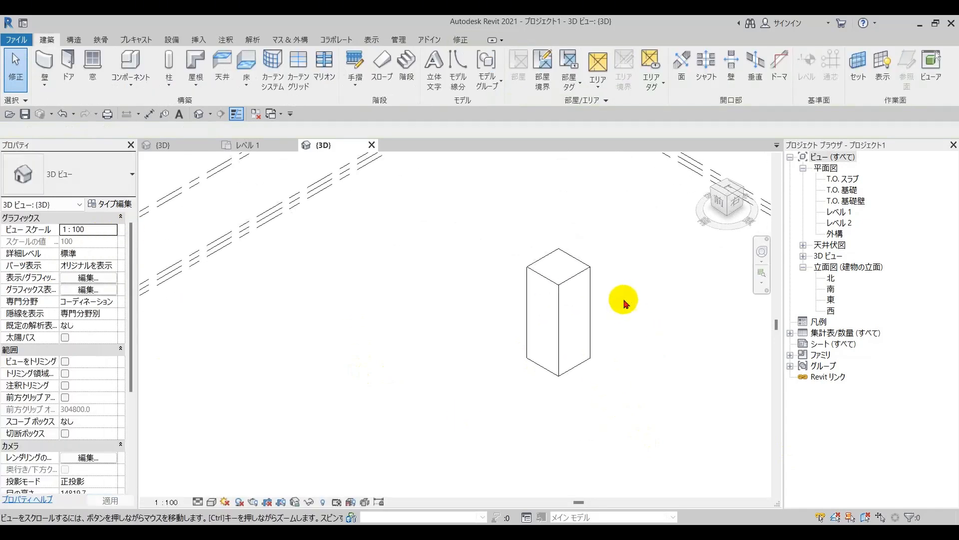
pyautogui.click(194, 503)
pyautogui.click(230, 464)
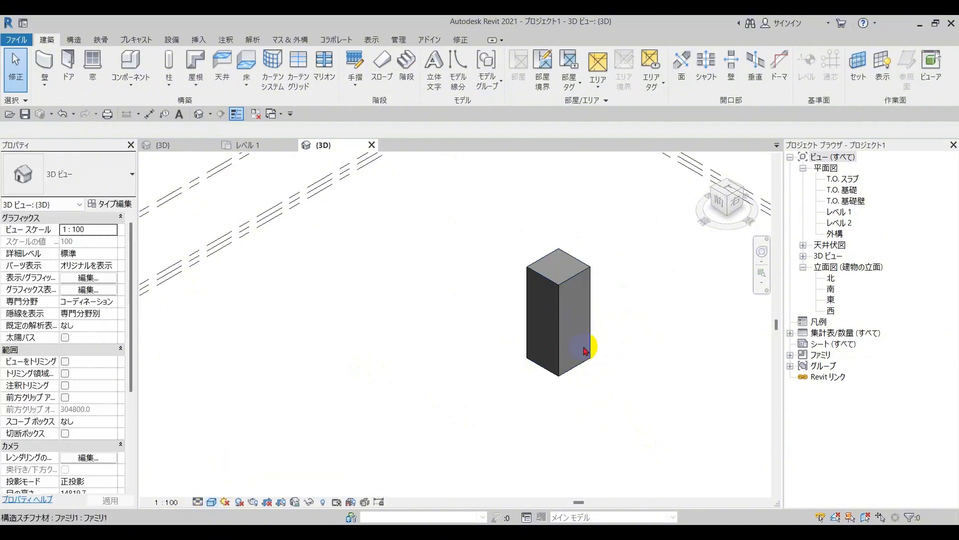
pyautogui.moveTo(550, 300); pyautogui.dragTo(529, 294, button='middle')
pyautogui.click(548, 324)
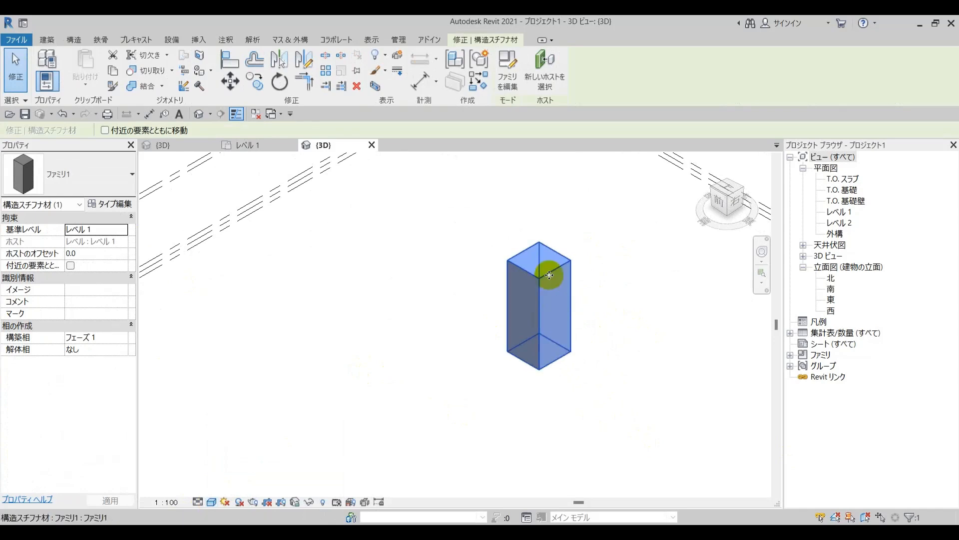
pyautogui.click(445, 244)
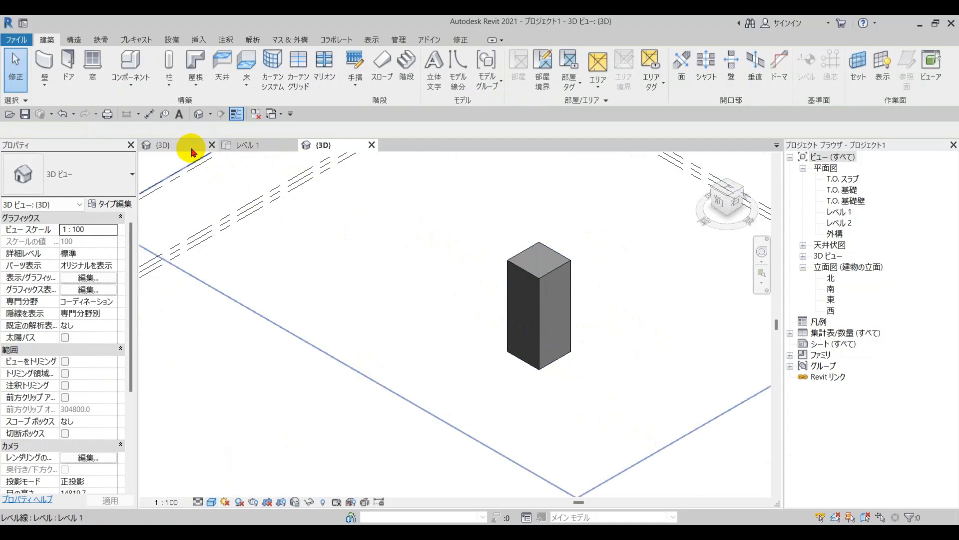
# Return to the family's 3D view and set the extrusion's 押出 終端 to 1000.
pyautogui.click(233, 148)
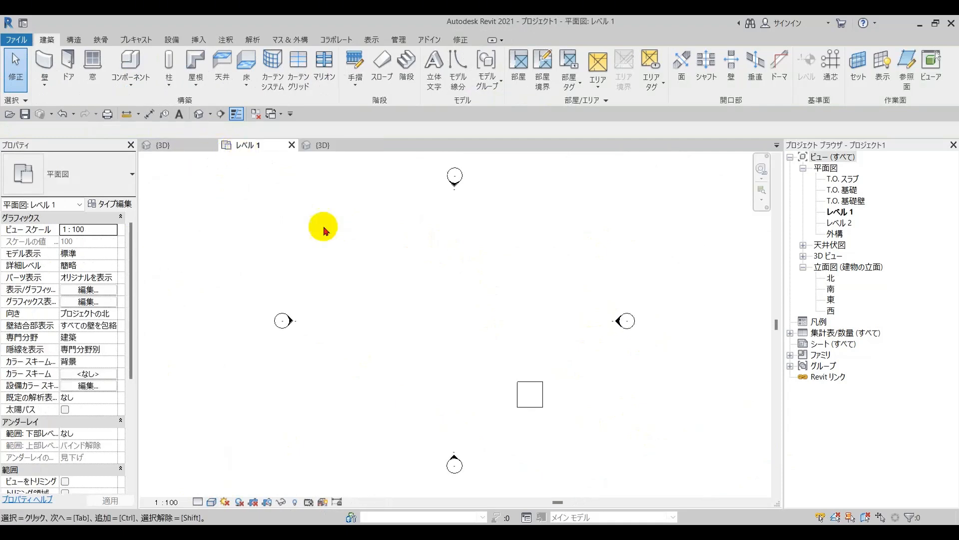
pyautogui.scroll(-1, 439, 310)
pyautogui.click(188, 143)
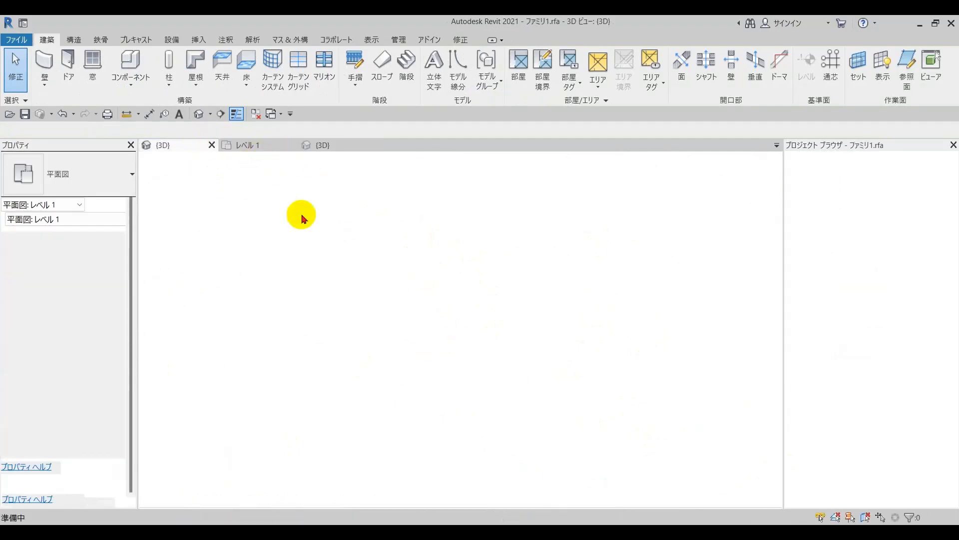
pyautogui.click(542, 309)
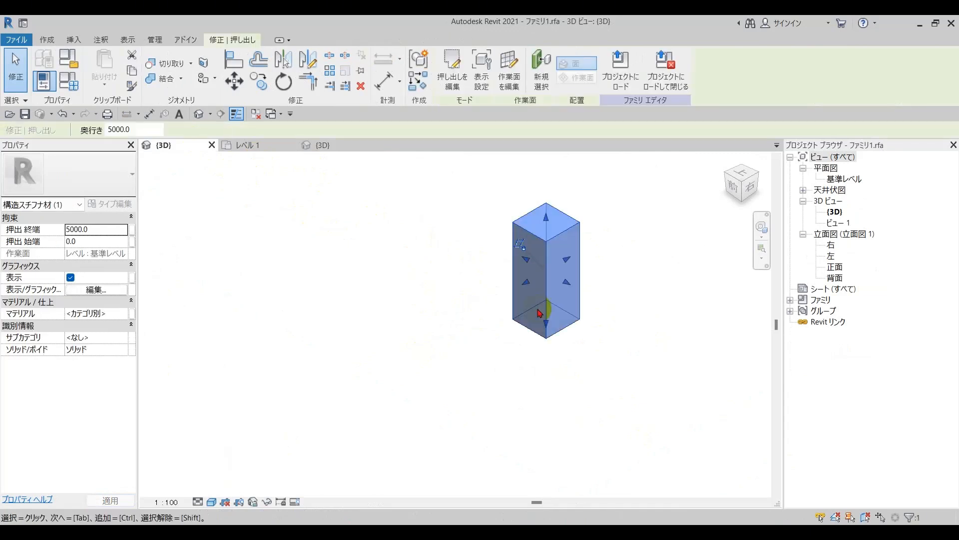
pyautogui.click(96, 230)
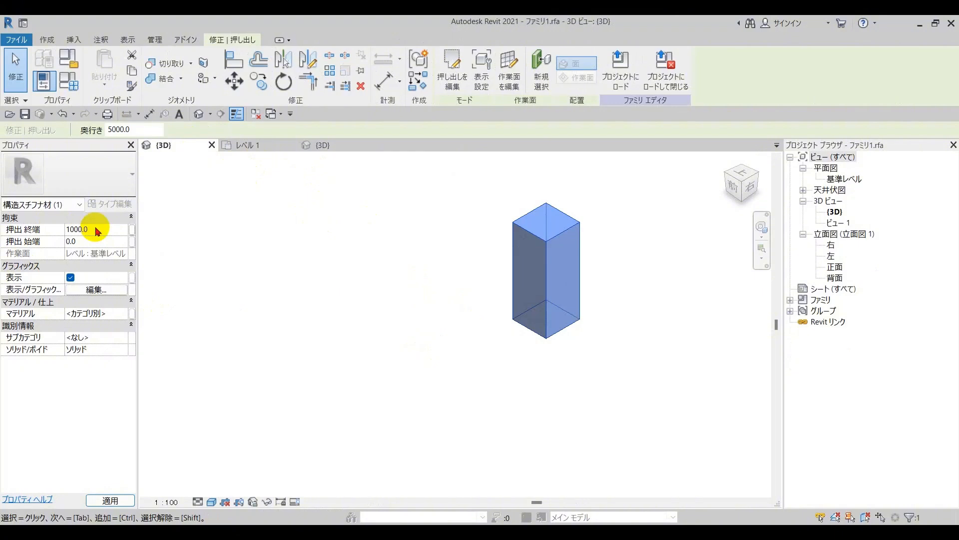
pyautogui.click(380, 308)
pyautogui.scroll(4, 596, 309)
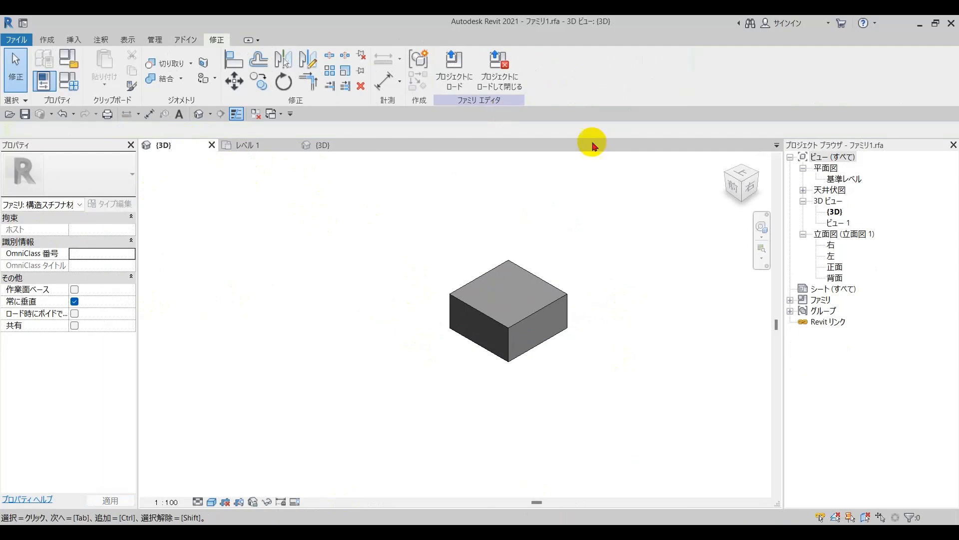
# Reload the family into the project, overwriting the existing version, and show the project's 3D view.
pyautogui.click(458, 80)
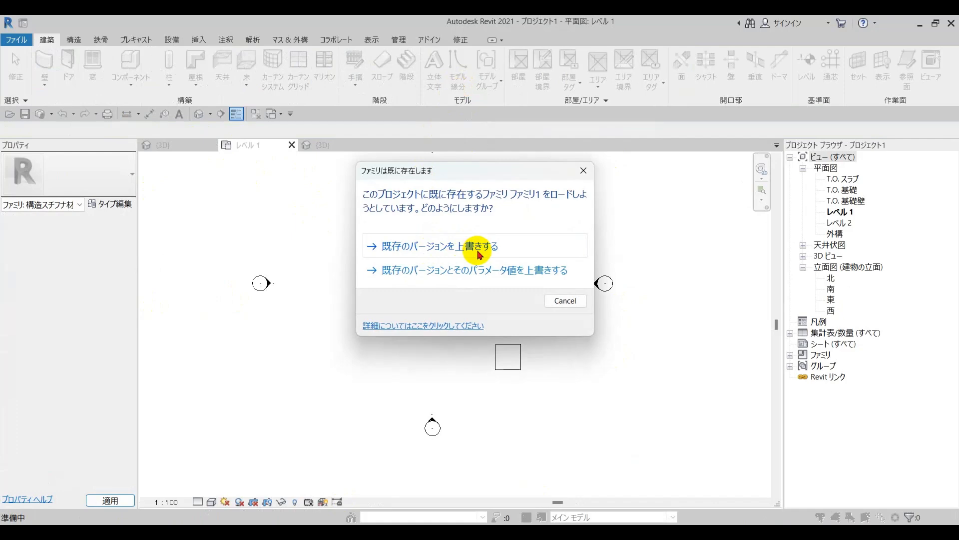
pyautogui.click(479, 248)
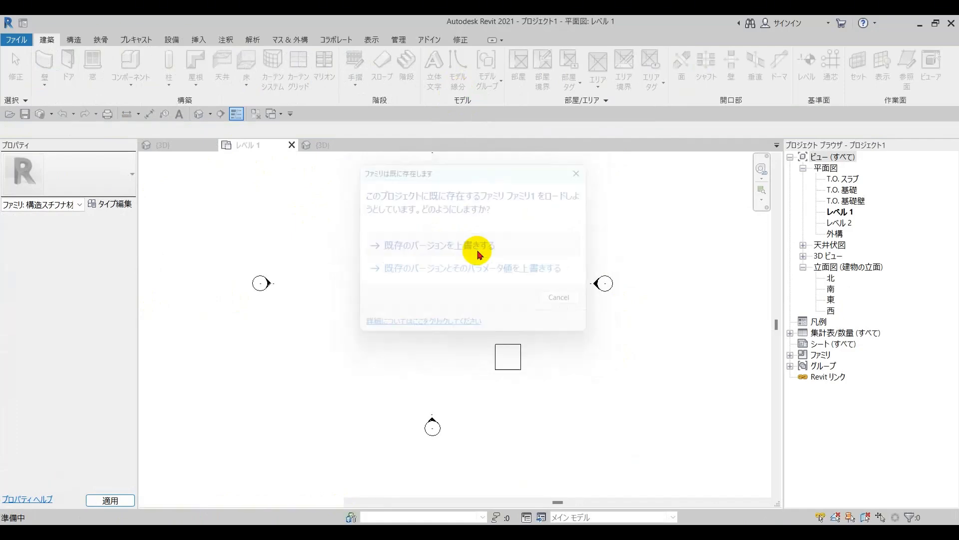
pyautogui.click(324, 146)
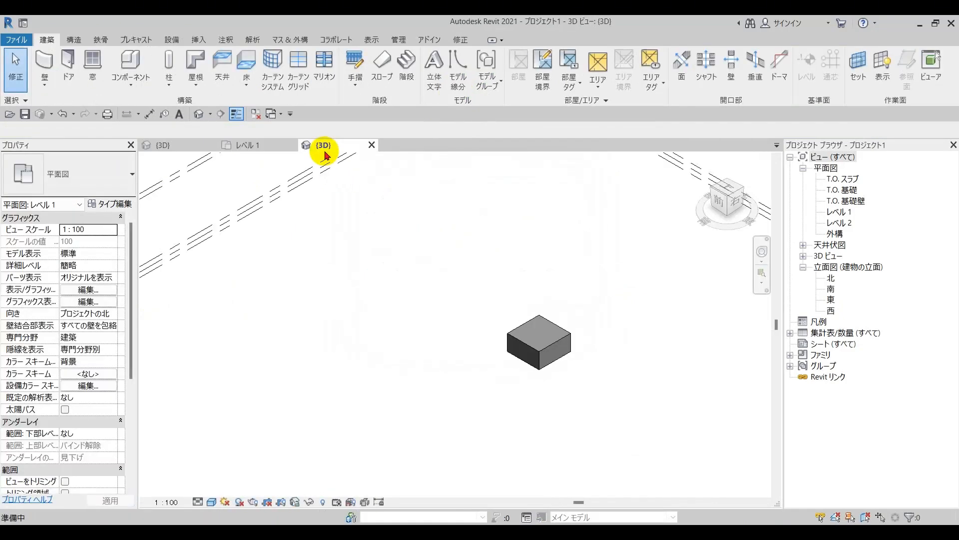
# Examine the type properties of the placed ファミリ1 instance without changing them.
pyautogui.click(544, 348)
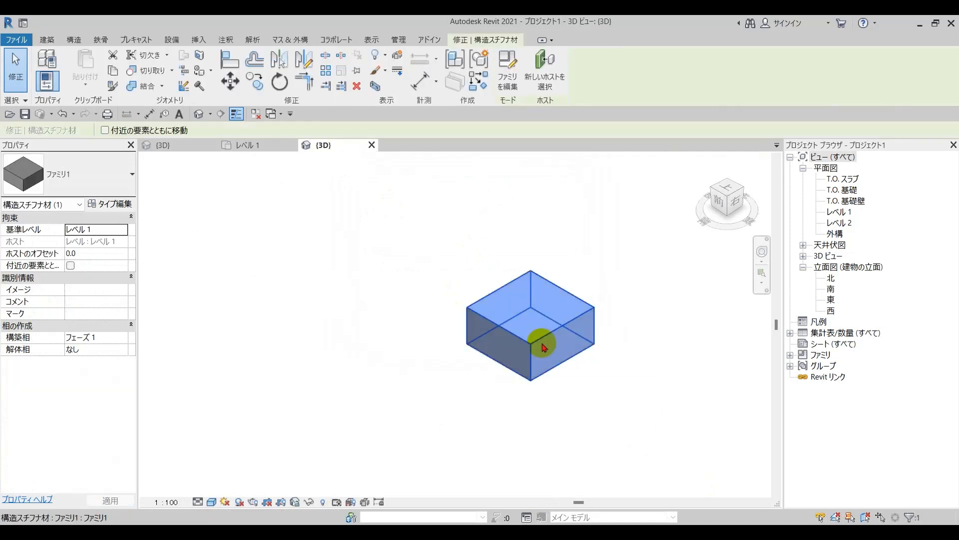
pyautogui.click(113, 205)
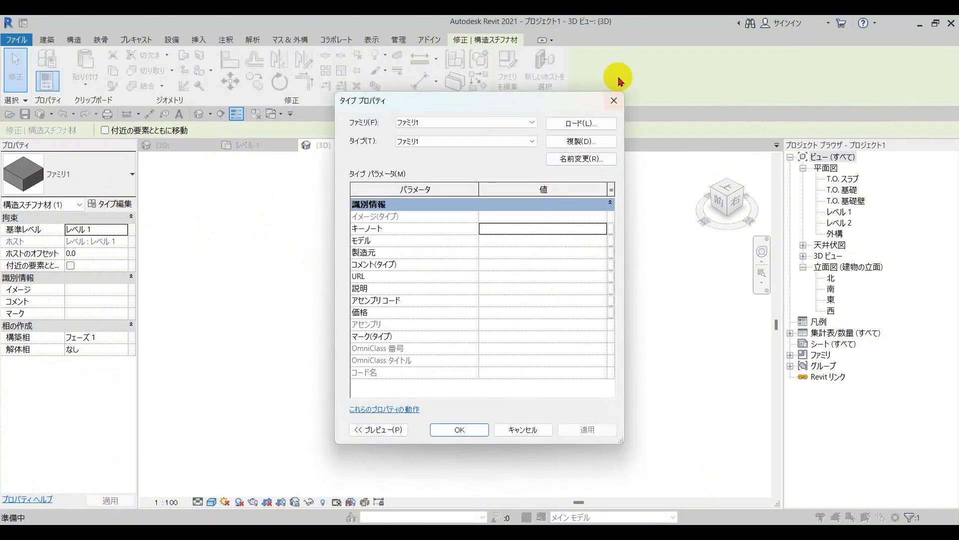
pyautogui.click(615, 103)
pyautogui.click(621, 255)
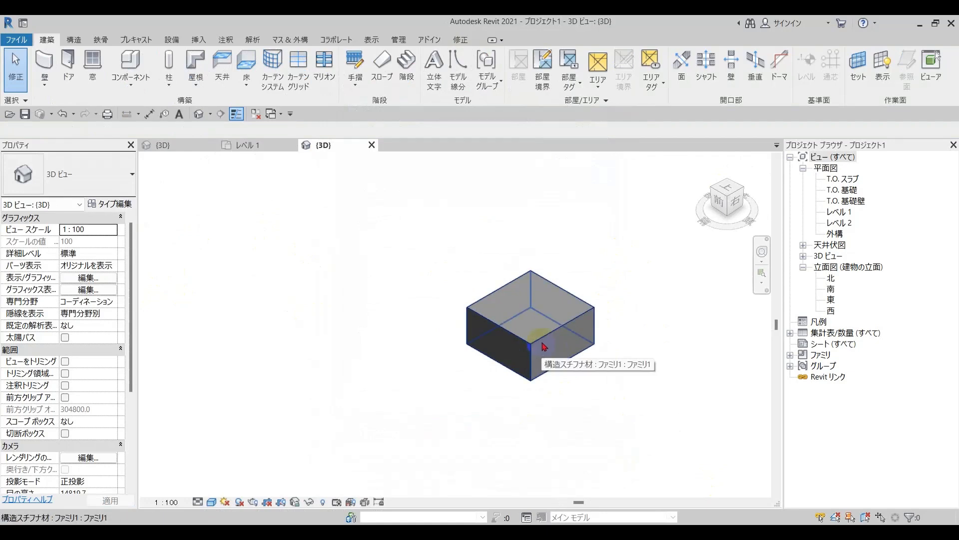
# Edit the family extrusion's sketch in the 基準レベル plan and draw an 800 mm radius circle inside the square.
pyautogui.click(163, 145)
pyautogui.click(538, 350)
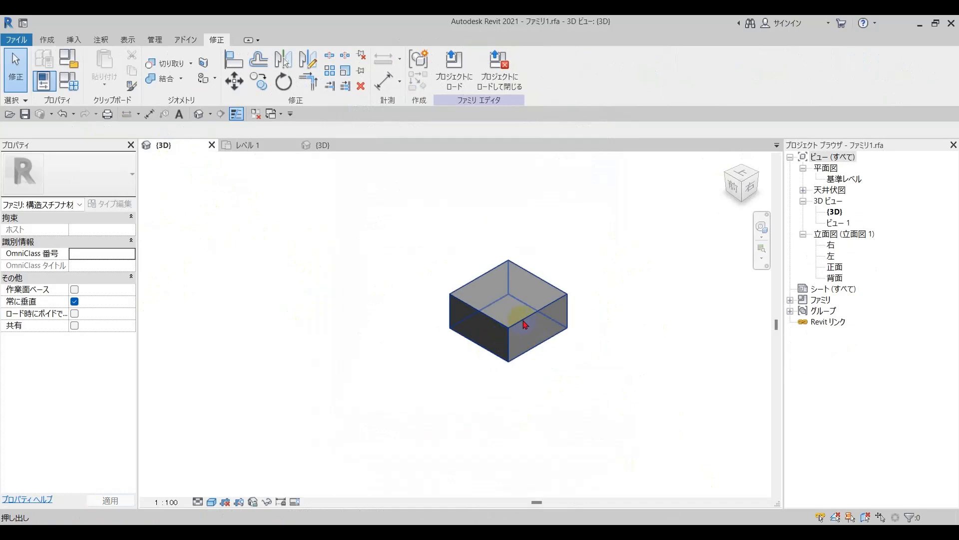
pyautogui.click(523, 319)
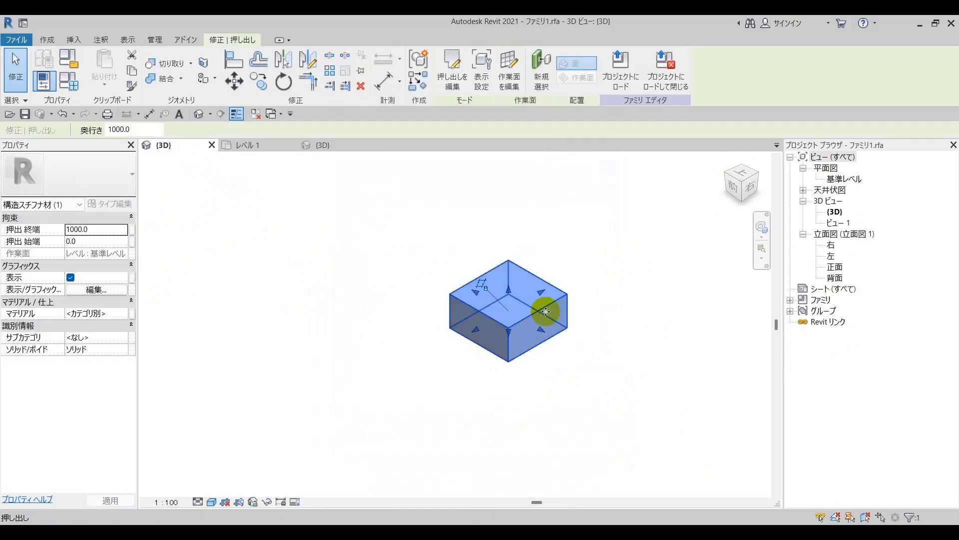
pyautogui.doubleClick(846, 181)
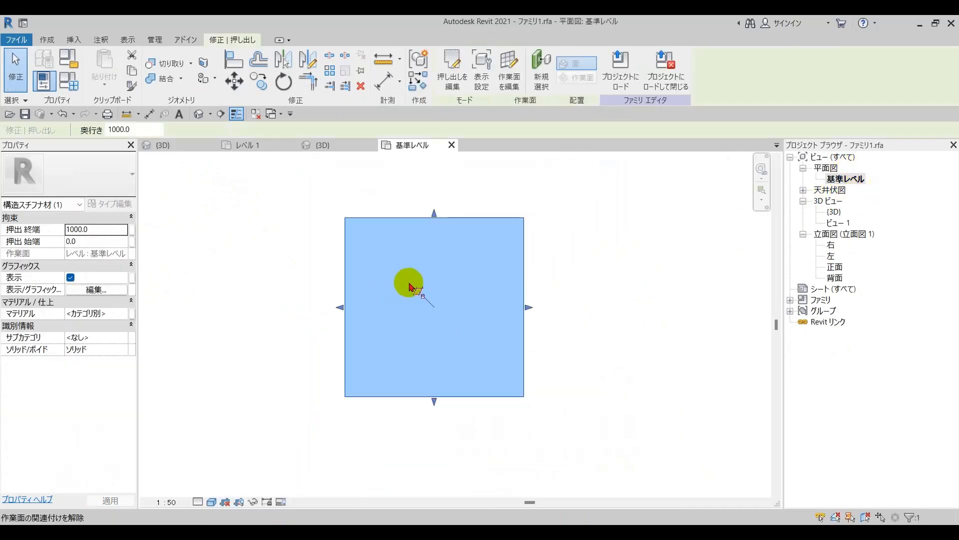
pyautogui.click(435, 58)
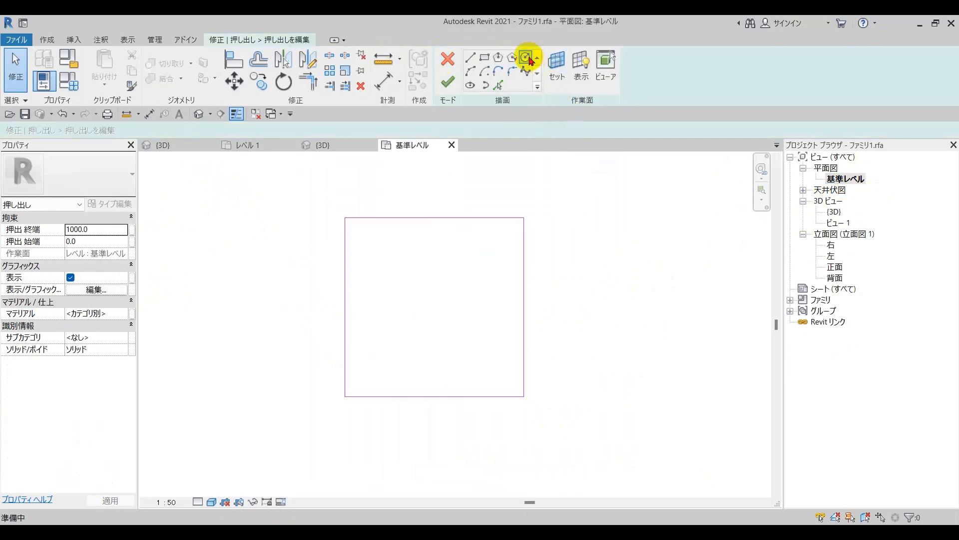
pyautogui.click(525, 57)
pyautogui.click(428, 305)
pyautogui.click(439, 233)
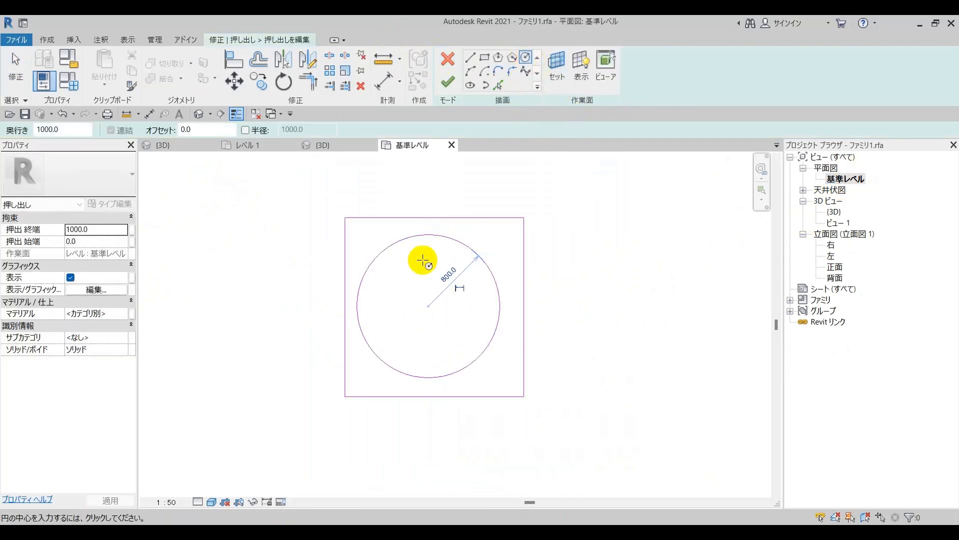
pyautogui.press('Escape')
pyautogui.press('Escape')
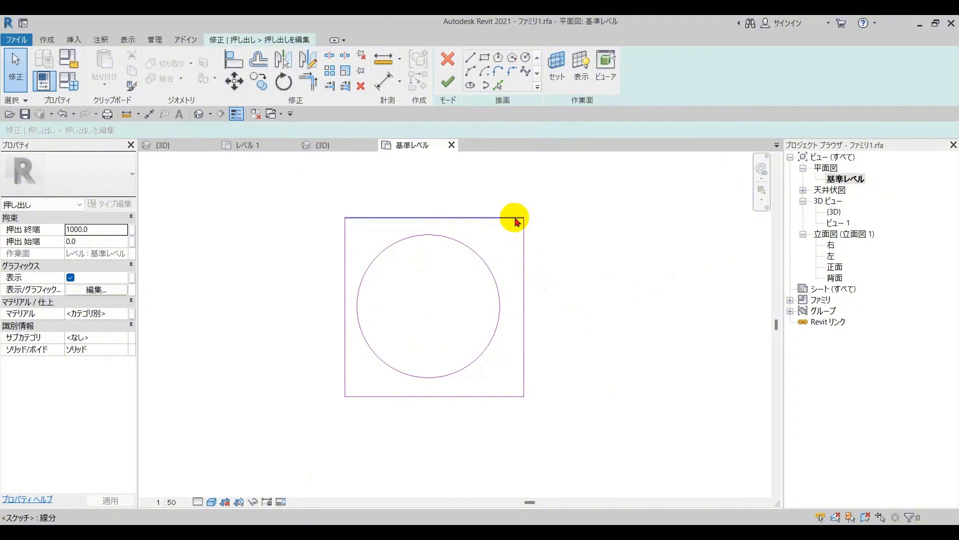
# Delete the square outline from the sketch and finish editing the extrusion with only the circle.
pyautogui.press('Tab')
pyautogui.click(517, 218)
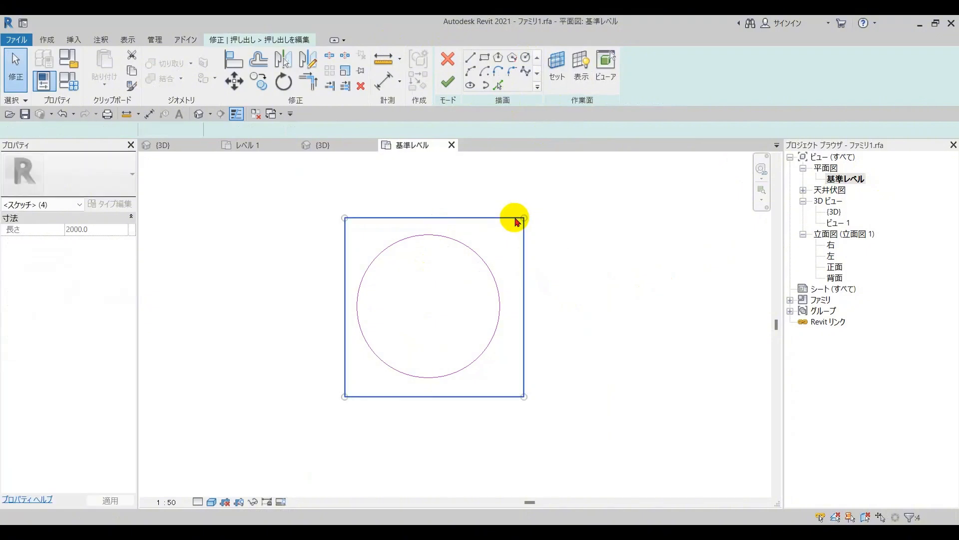
pyautogui.press('Delete')
pyautogui.click(447, 81)
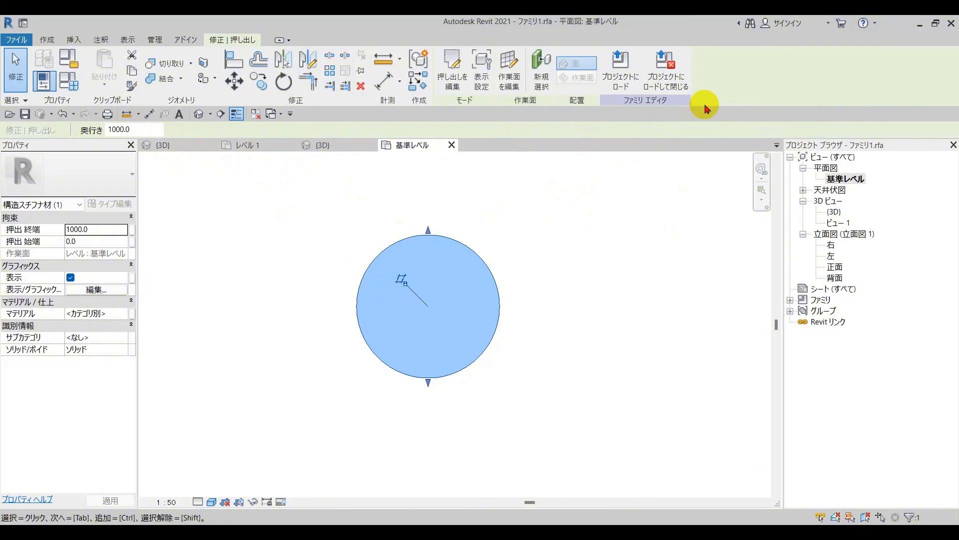
# Save the family, load it into the project while closing it, overwrite the existing version, and show the project's 3D view.
pyautogui.click(666, 83)
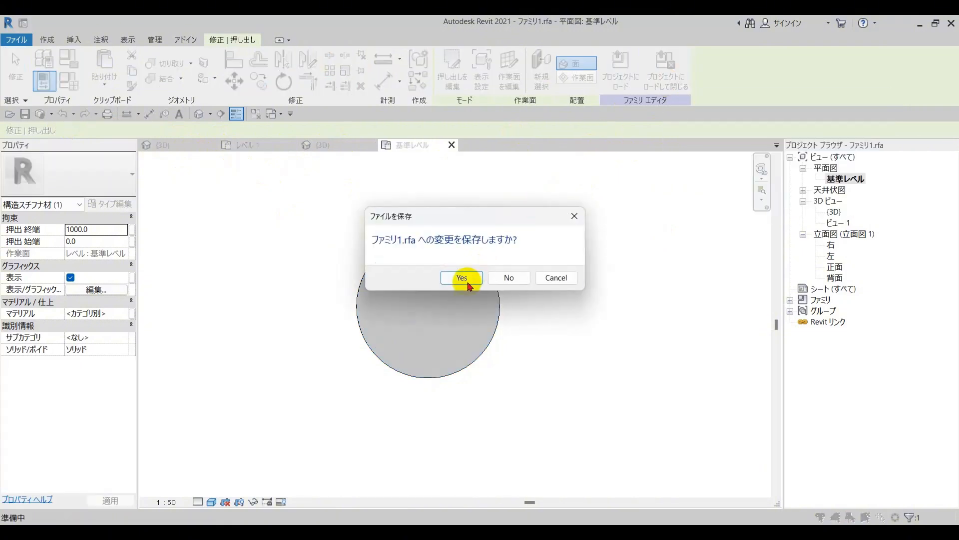
pyautogui.click(462, 277)
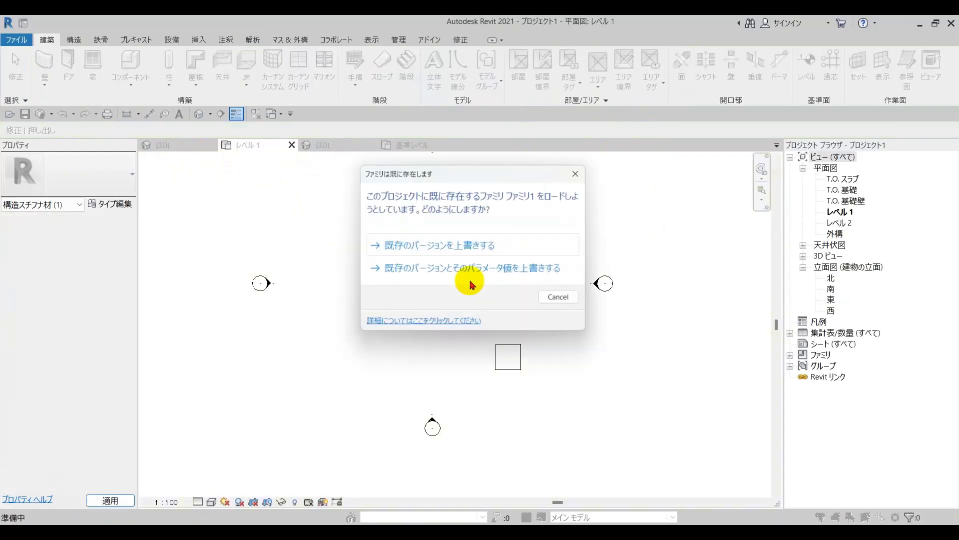
pyautogui.click(479, 247)
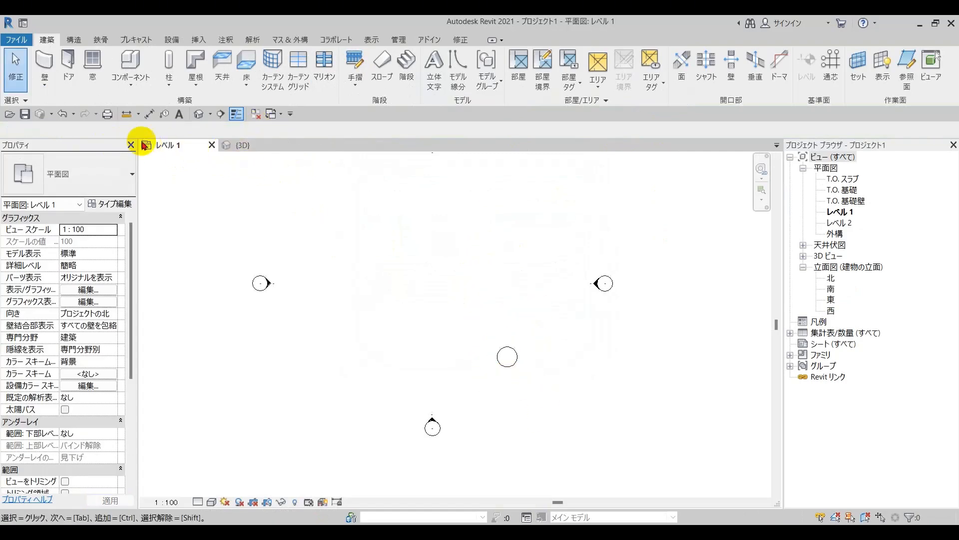
pyautogui.click(251, 148)
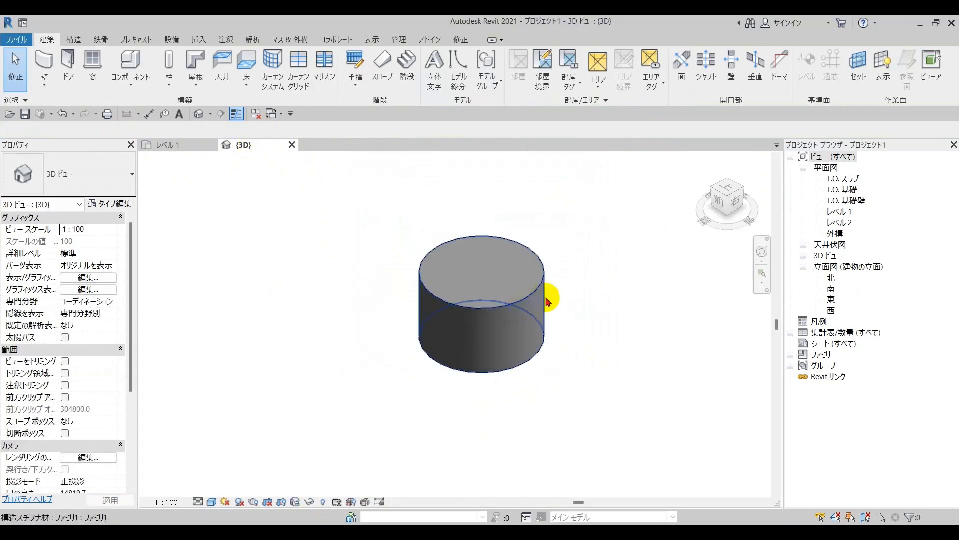
# Check the saved family files in the RVT class by SU folder and return to the project's 3D view.
pyautogui.click(447, 315)
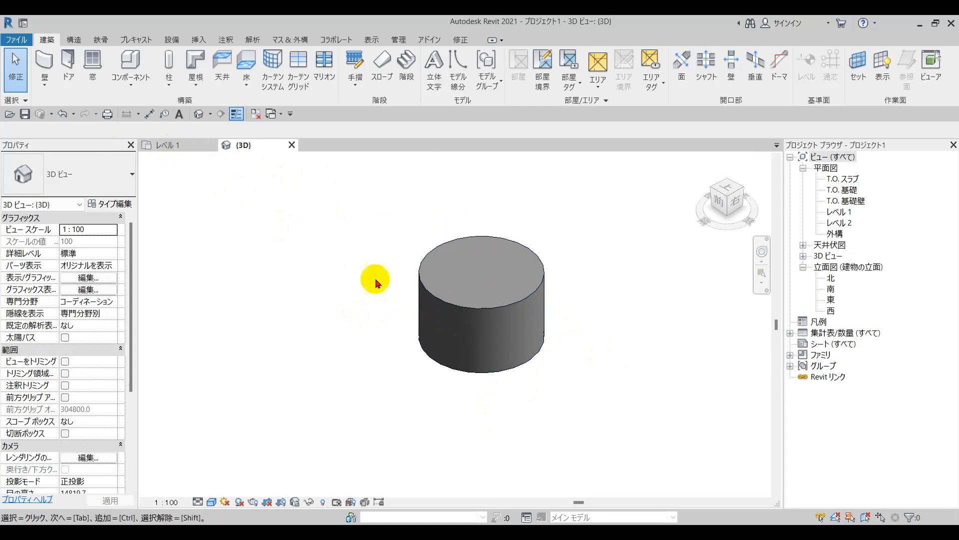
pyautogui.click(422, 531)
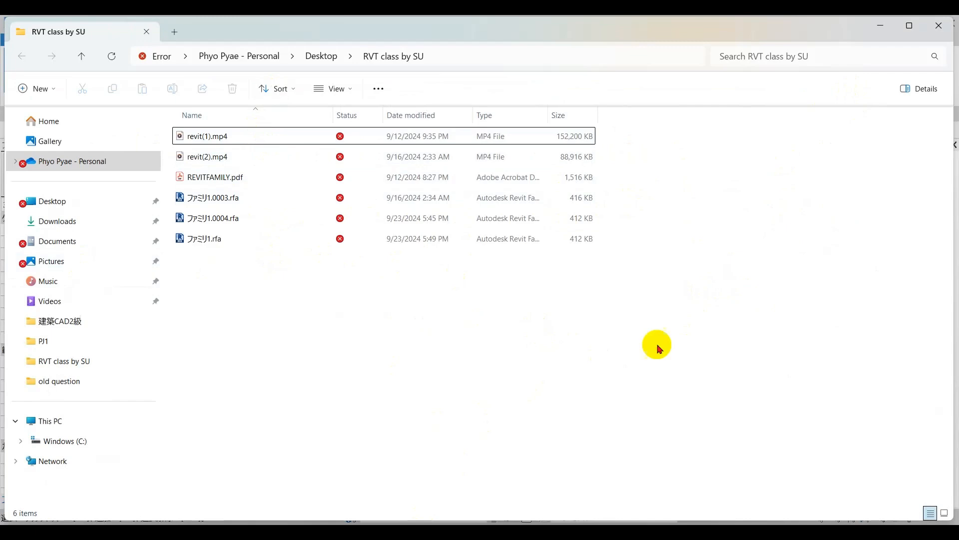
pyautogui.click(878, 31)
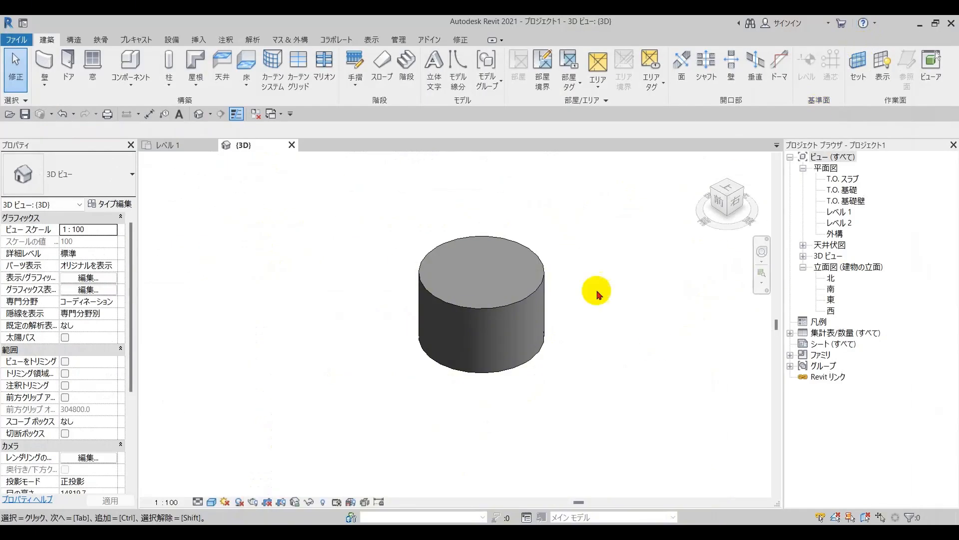
# Open the placed cylinder's family for editing and show it in the home 3D orientation with the シェーディング visual style.
pyautogui.click(487, 311)
pyautogui.click(514, 84)
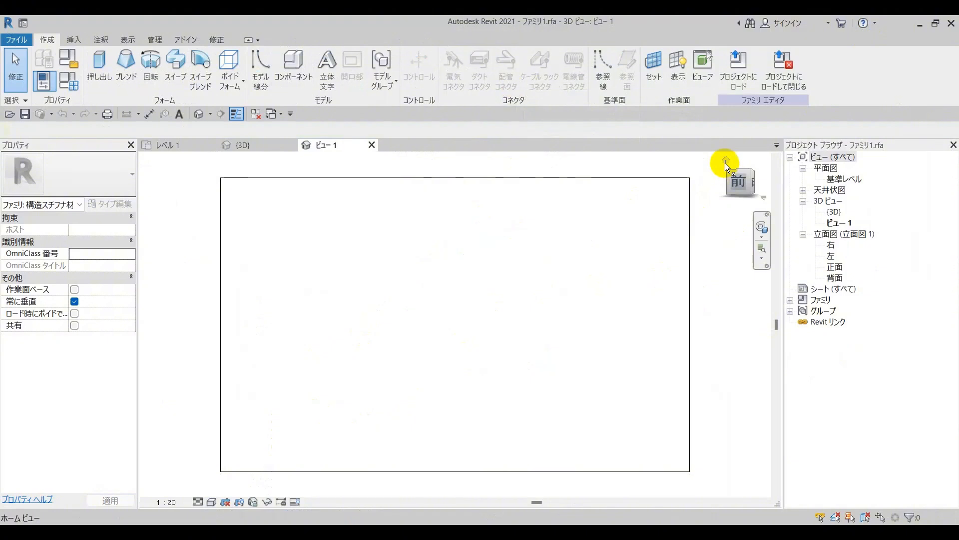
pyautogui.click(727, 160)
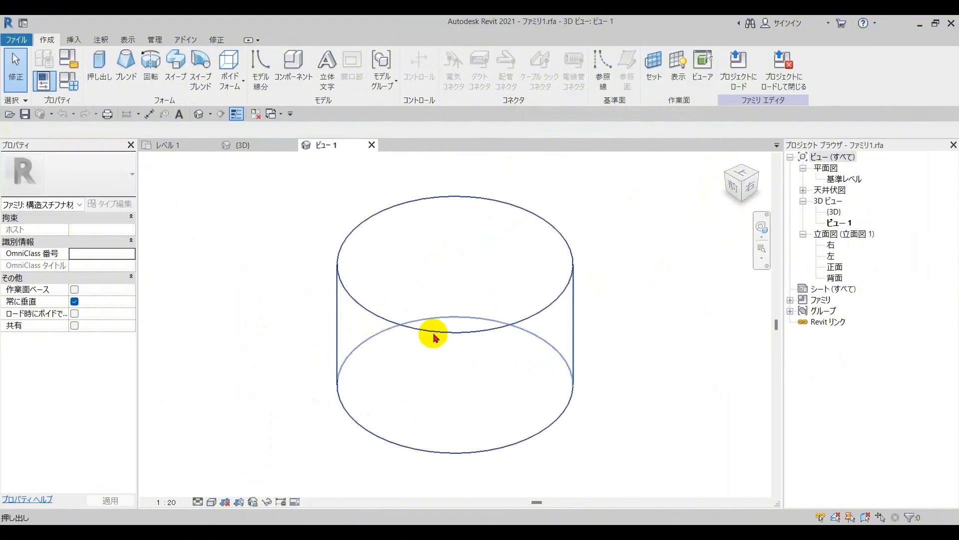
pyautogui.click(212, 502)
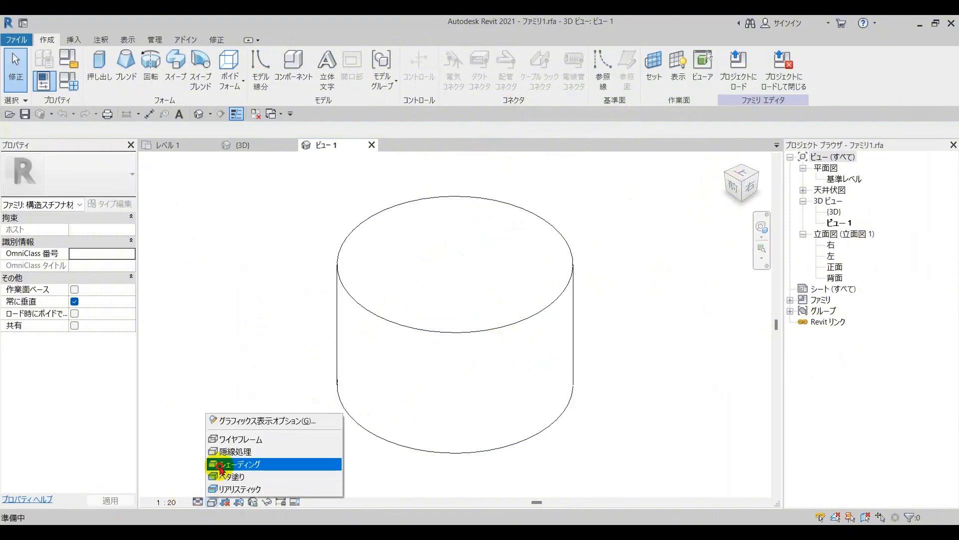
pyautogui.click(222, 464)
# Edit the extrusion's sketch in the 基準レベル plan, adding an inner circle about half the outer circle's diameter, and finish the sketch.
pyautogui.click(464, 331)
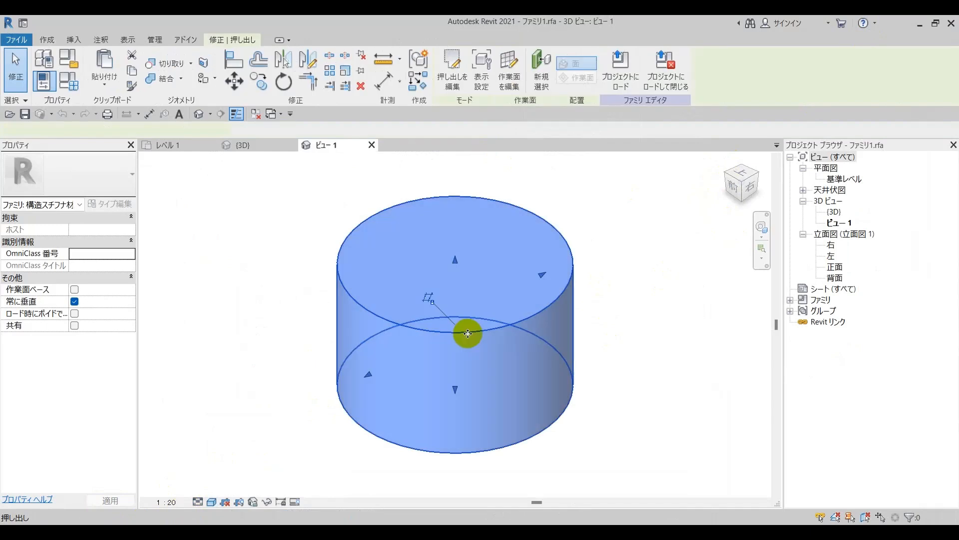
pyautogui.click(452, 67)
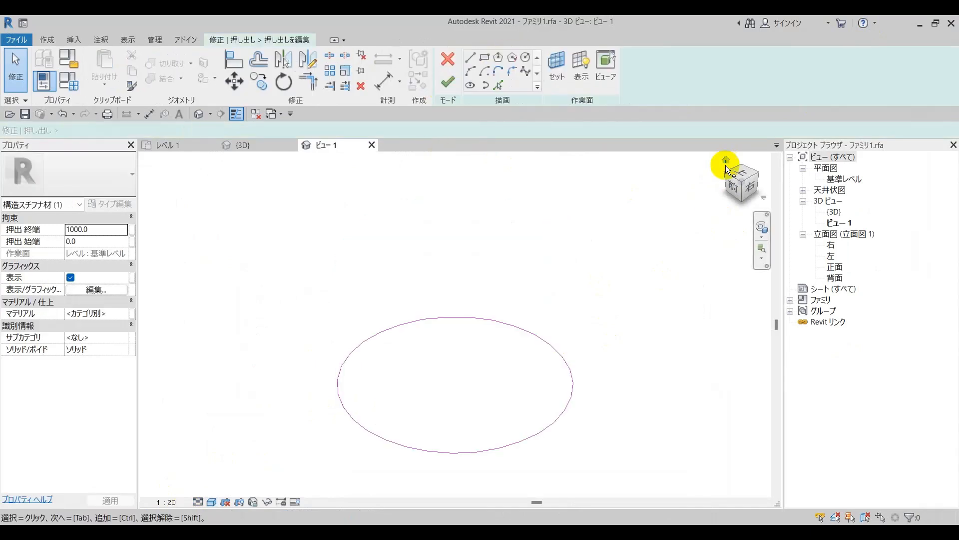
pyautogui.doubleClick(844, 178)
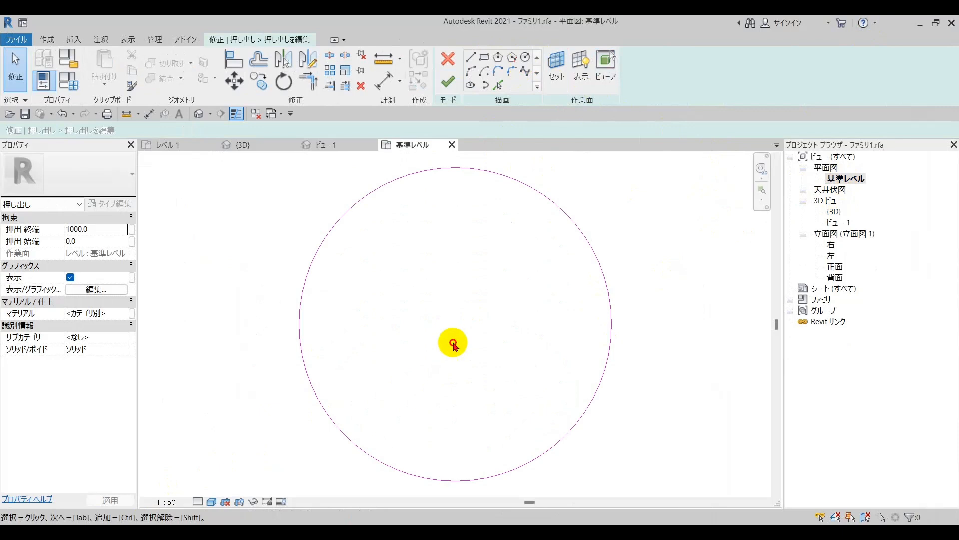
pyautogui.click(526, 58)
pyautogui.click(461, 342)
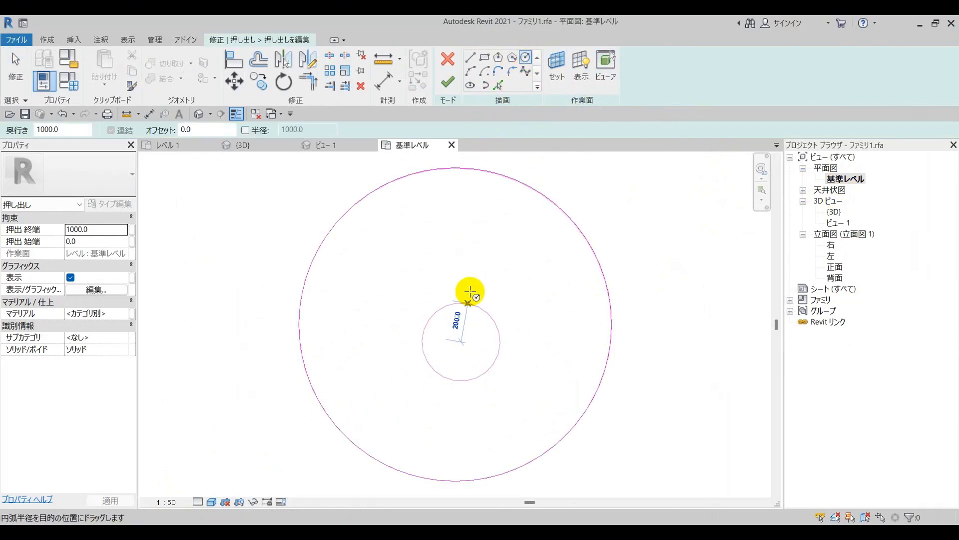
pyautogui.click(475, 261)
pyautogui.click(453, 76)
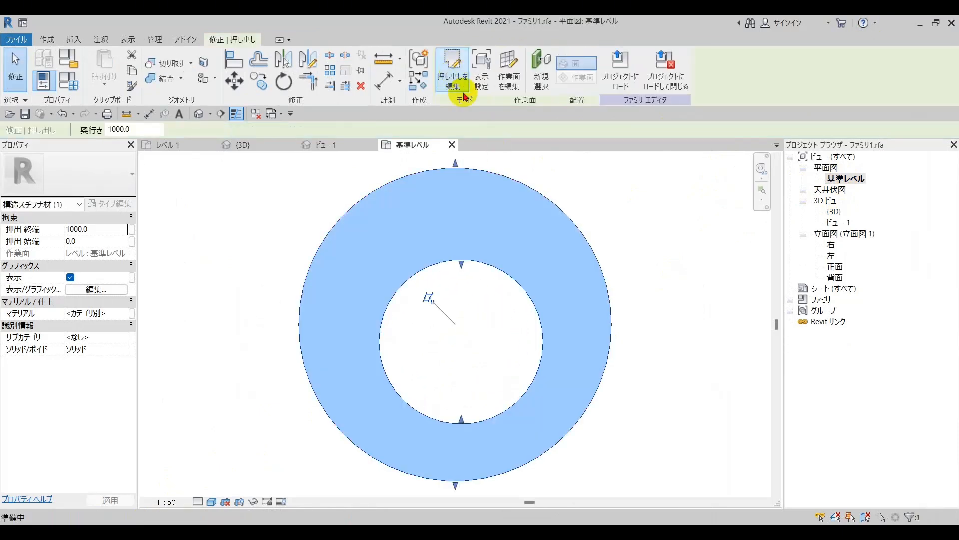
# Load the hollow cylinder family into the project, overwriting the existing version, and inspect the placed instance from above in 3D.
pyautogui.click(623, 80)
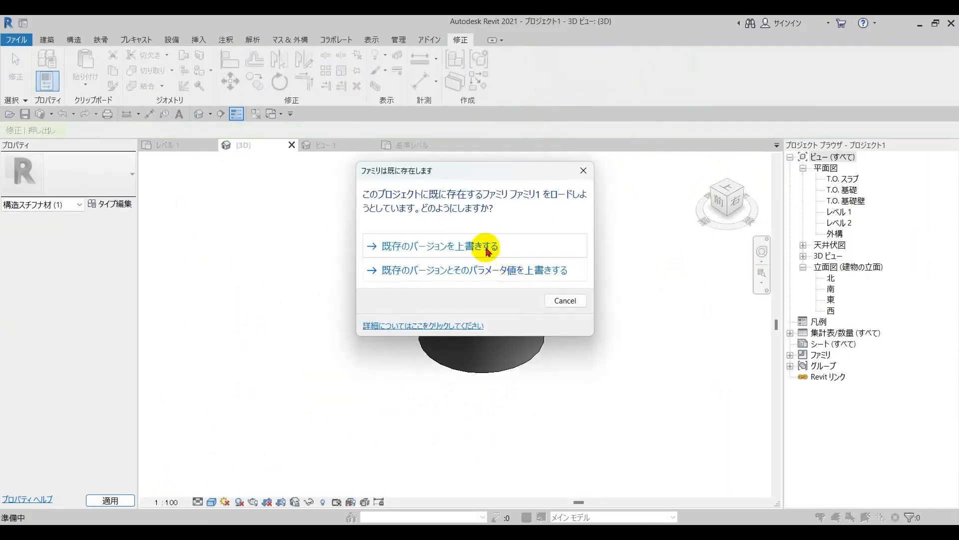
pyautogui.click(487, 250)
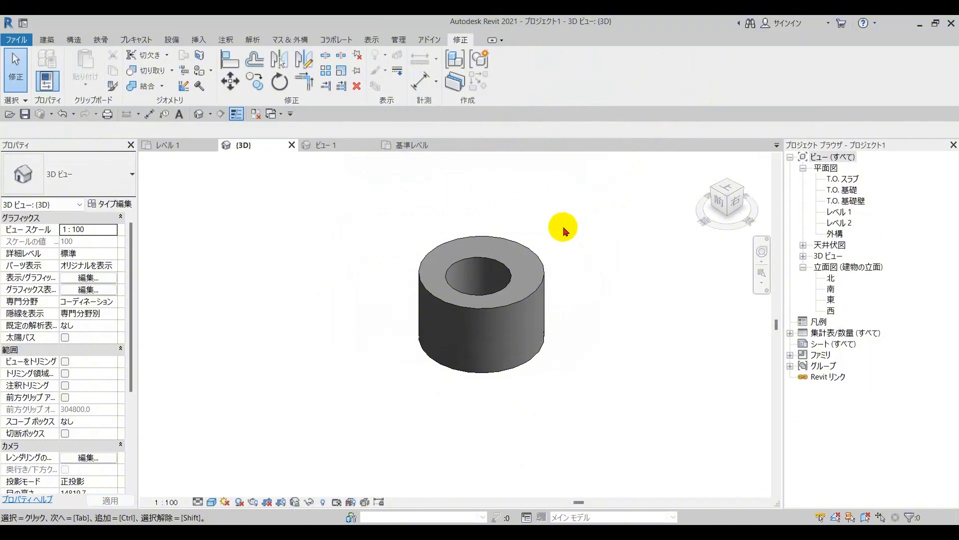
pyautogui.keyDown('shift'); pyautogui.moveTo(563, 230); pyautogui.dragTo(531, 310, button='middle'); pyautogui.keyUp('shift')
pyautogui.scroll(3, 494, 297)
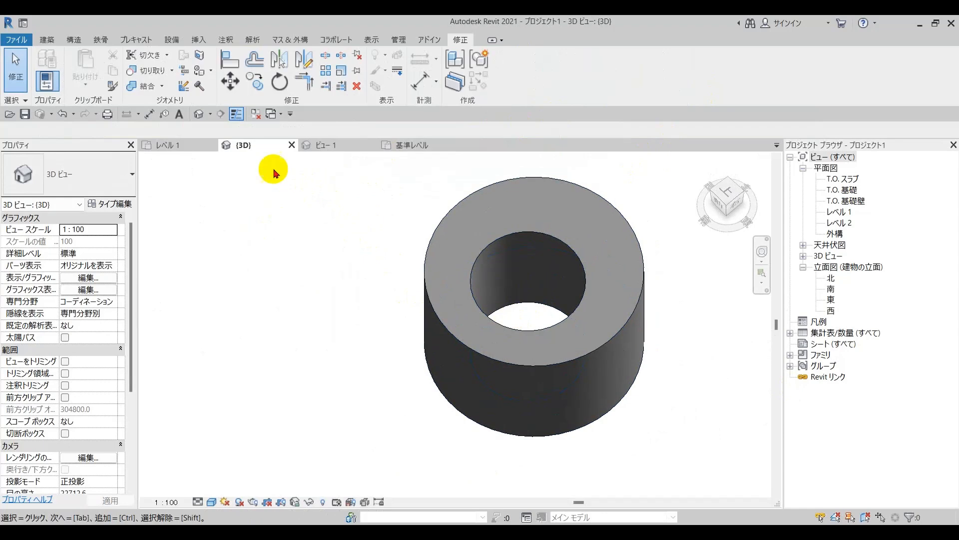
# Close the project's レベル 1 and 3D views, discarding the changes to プロジェクト1.
pyautogui.click(212, 145)
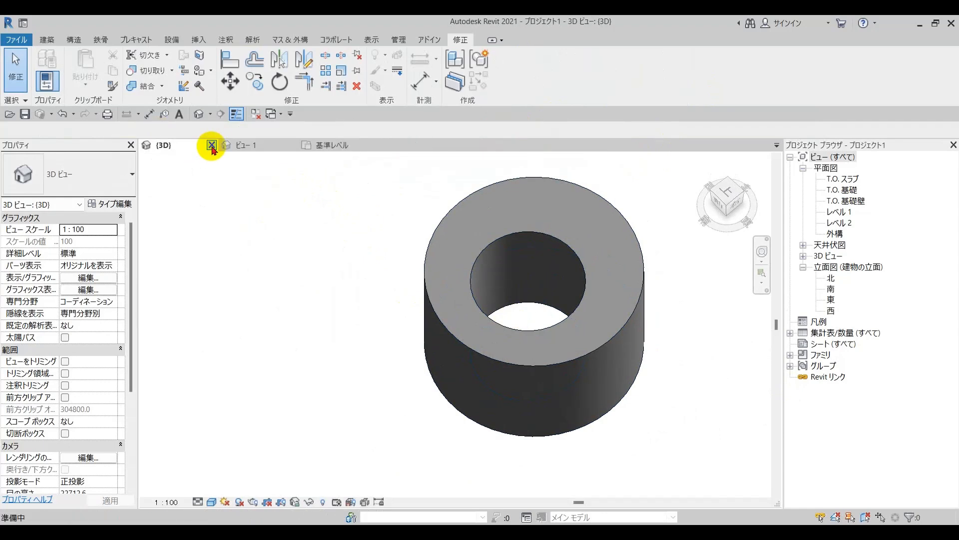
pyautogui.click(212, 145)
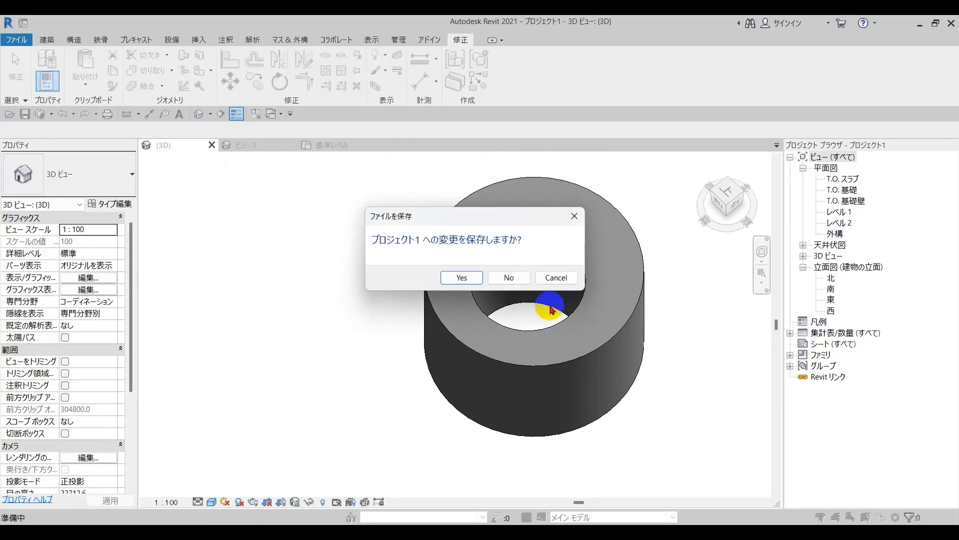
pyautogui.click(508, 277)
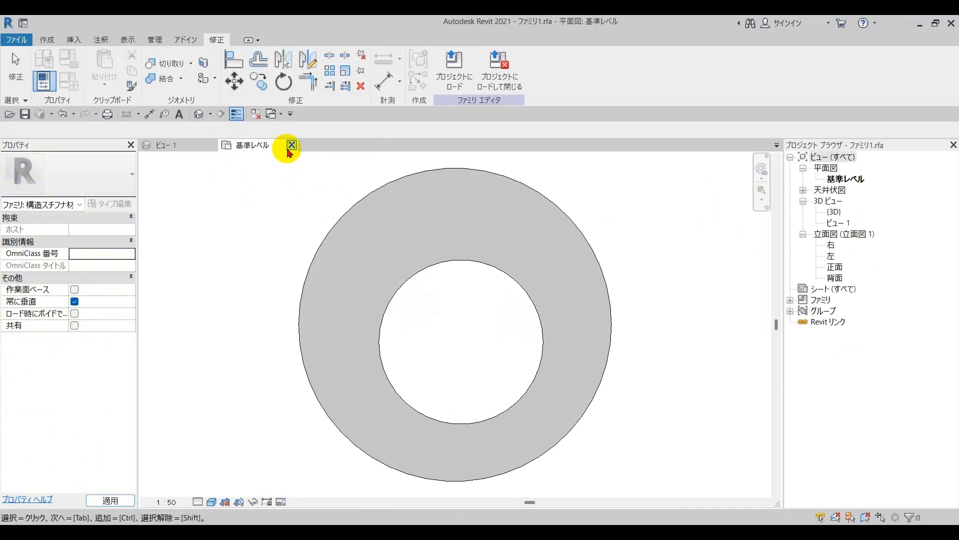
# Leave only the family's 基準レベル plan view open, closing its ビュー 1 3D view.
pyautogui.click(292, 145)
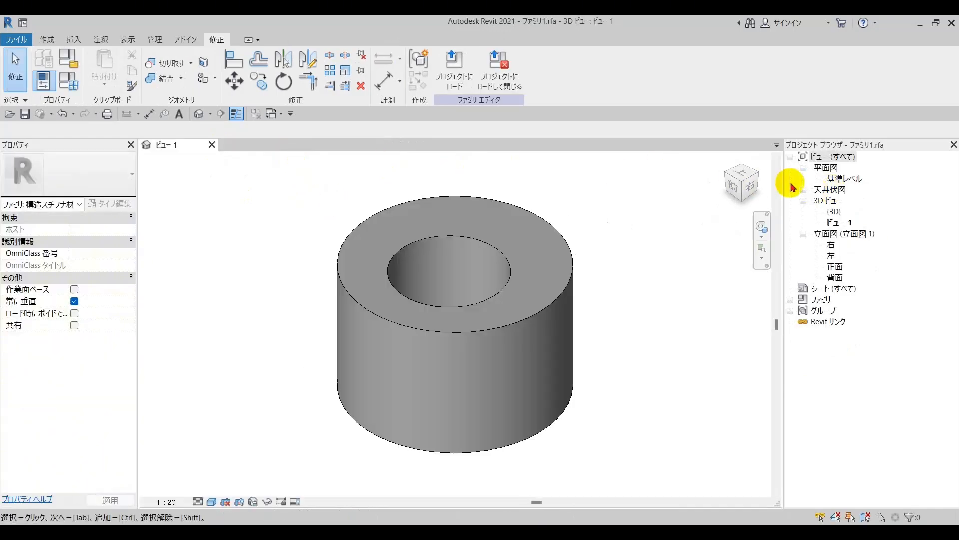
pyautogui.doubleClick(844, 179)
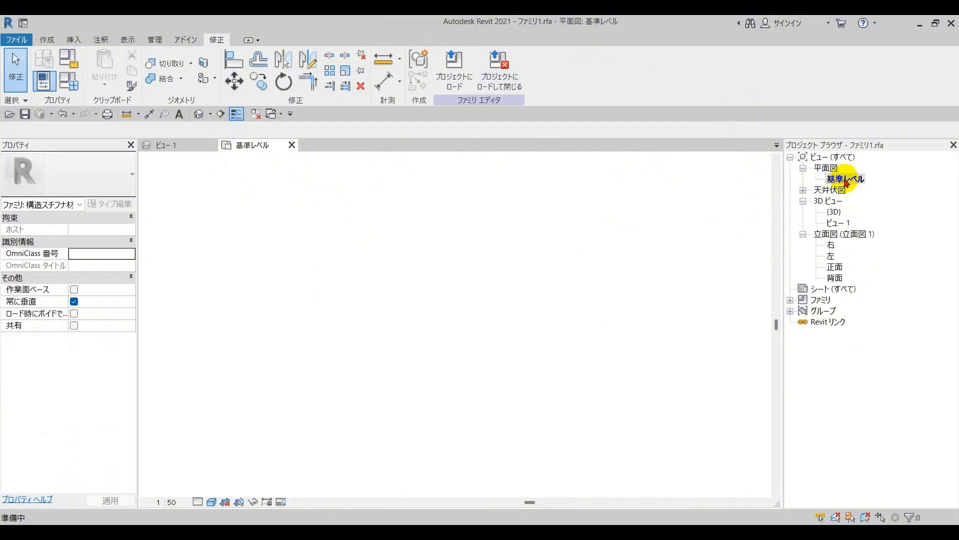
pyautogui.click(212, 145)
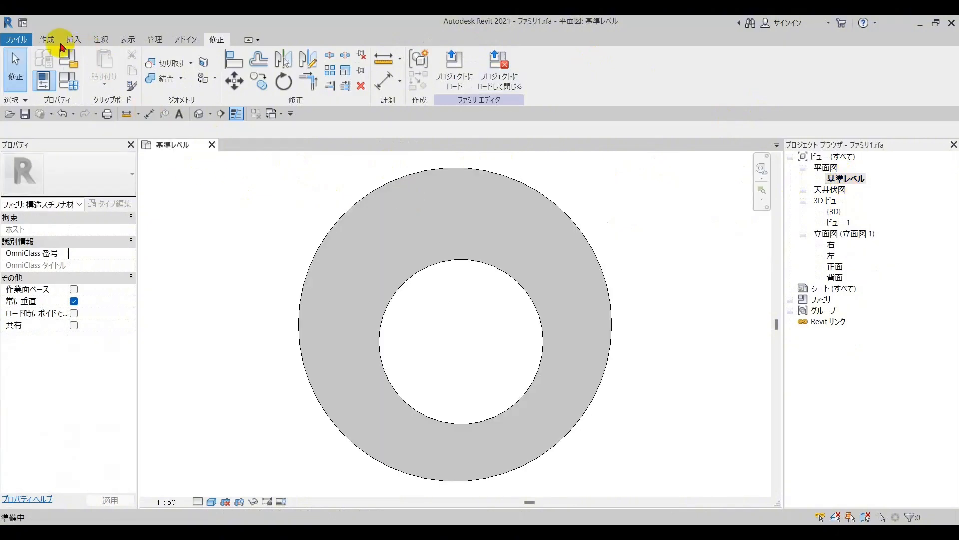
pyautogui.click(50, 40)
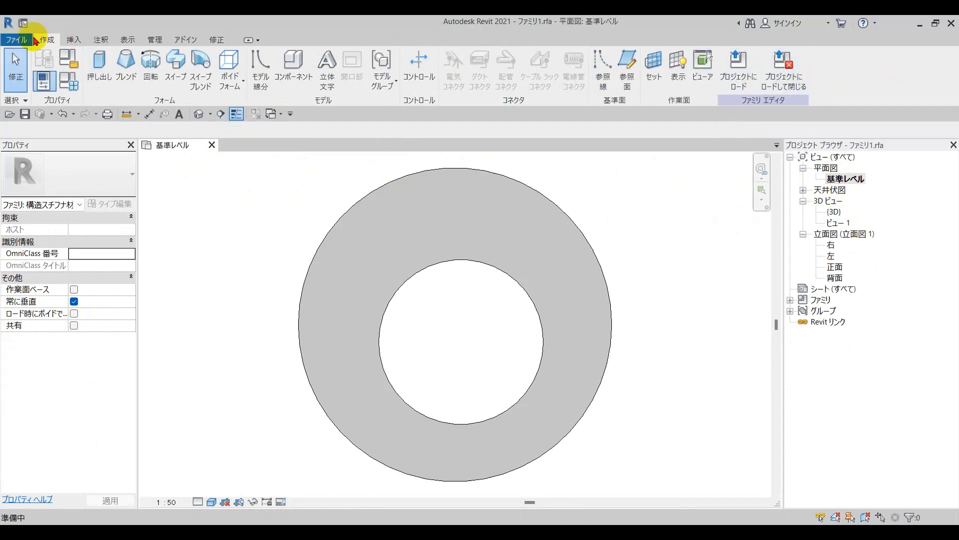
pyautogui.click(76, 40)
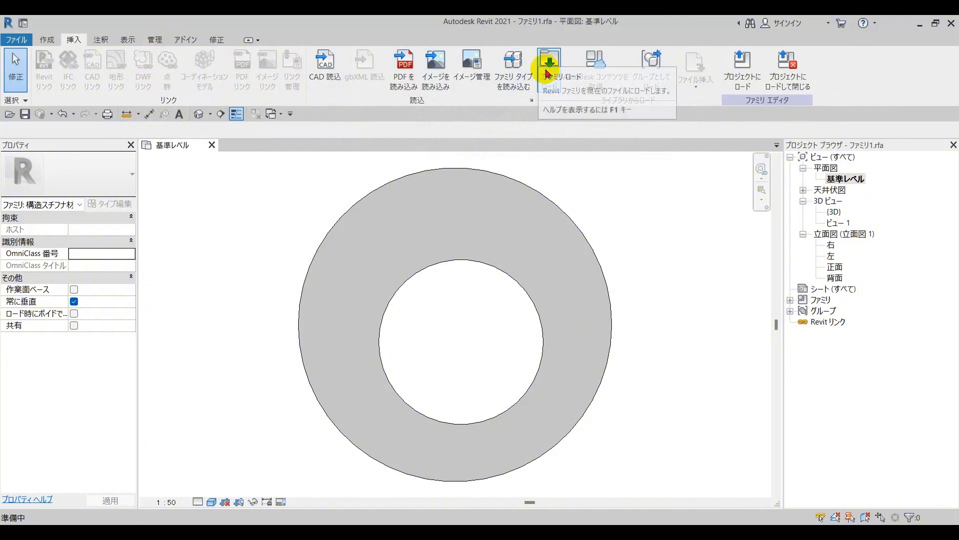
pyautogui.scroll(-2, 441, 276)
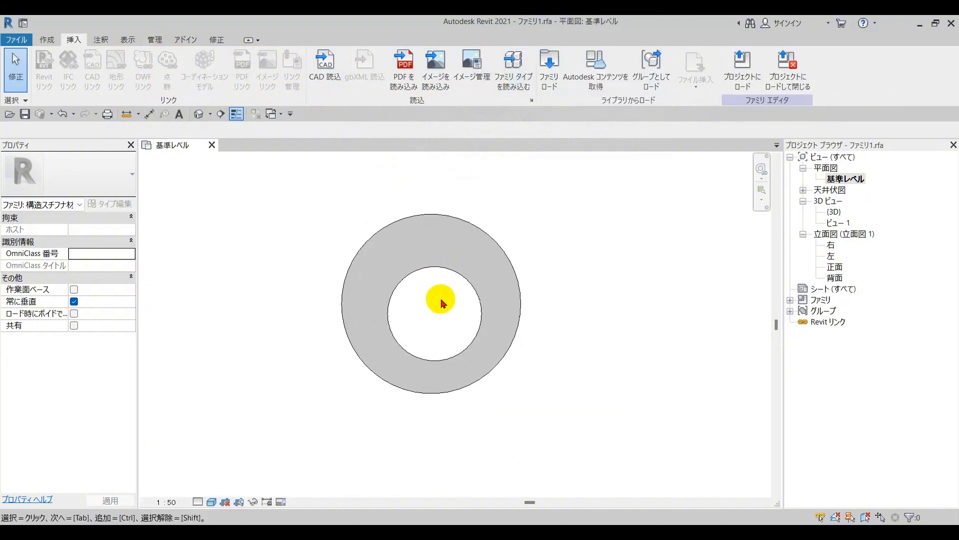
pyautogui.moveTo(443, 301); pyautogui.dragTo(427, 301, button='middle')
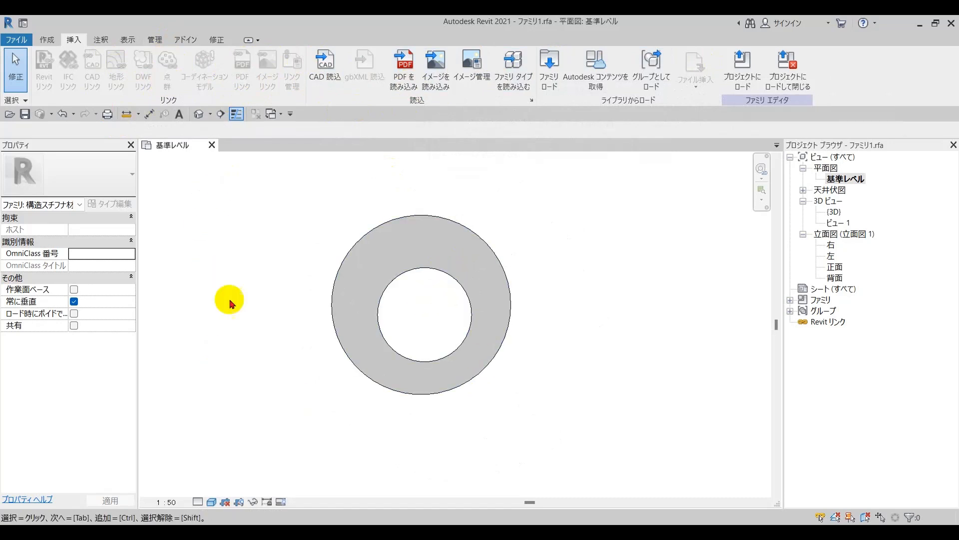
pyautogui.click(47, 40)
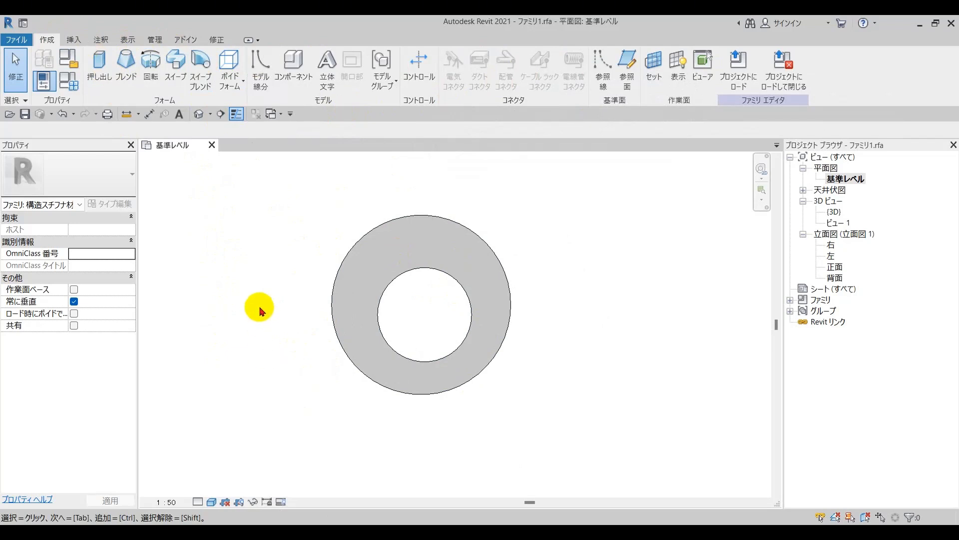
pyautogui.click(74, 40)
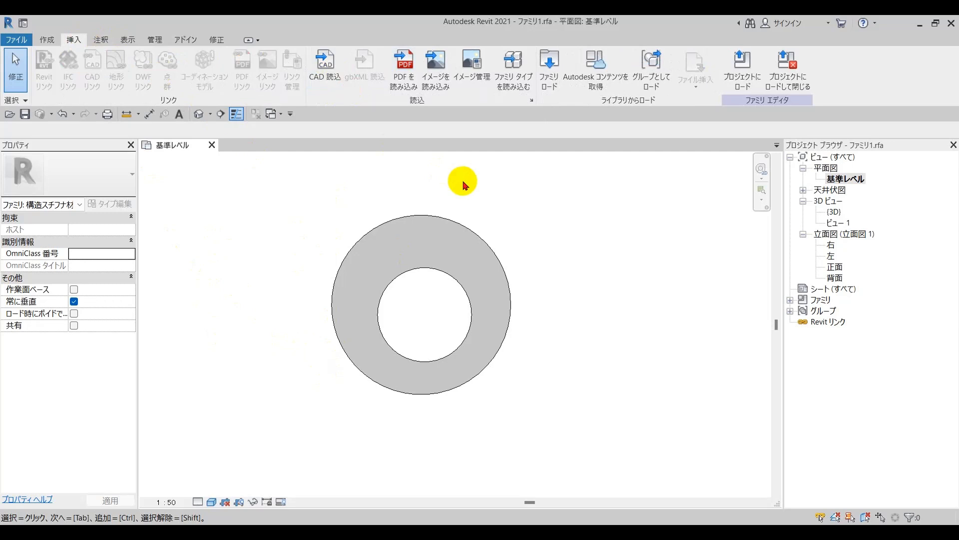
# Delete the ring-shaped extrusion from the family's 基準レベル plan.
pyautogui.scroll(-1, 230, 241)
pyautogui.moveTo(257, 227); pyautogui.dragTo(266, 267, button='middle')
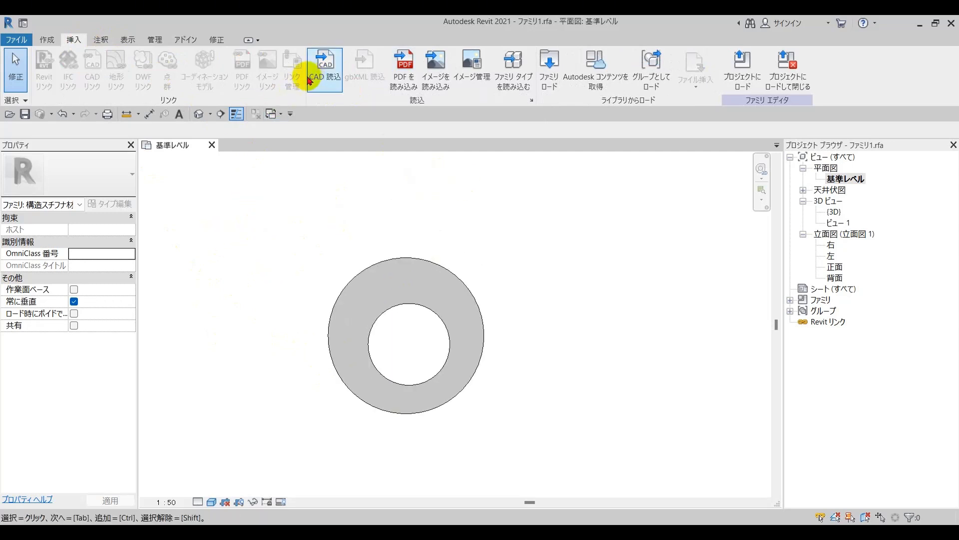
pyautogui.moveTo(285, 205); pyautogui.dragTo(594, 468)
pyautogui.press('Delete')
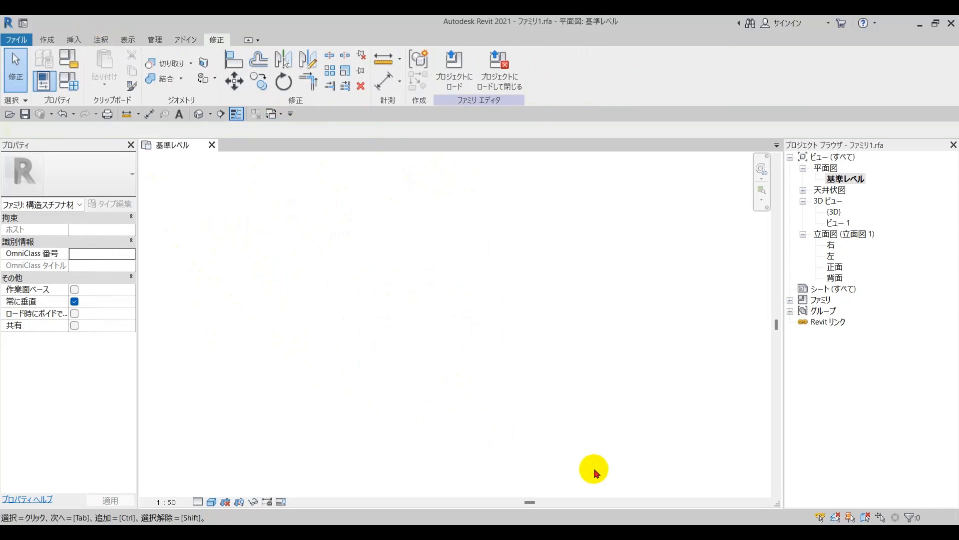
pyautogui.click(73, 40)
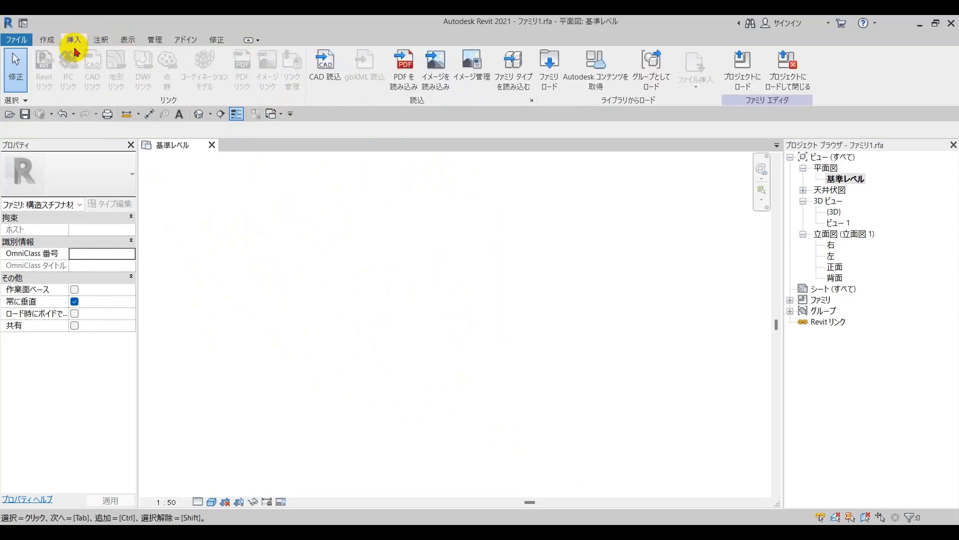
pyautogui.click(330, 79)
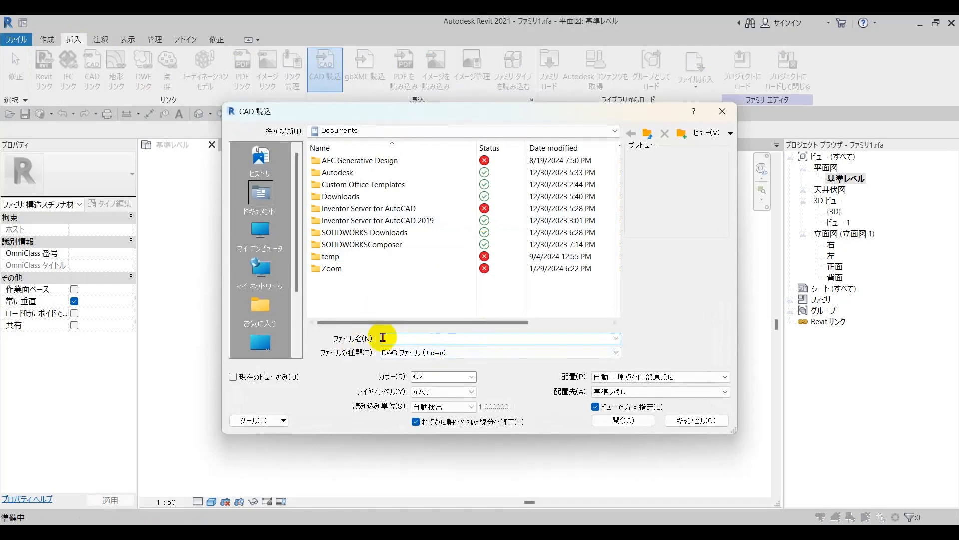
pyautogui.scroll(-2, 263, 343)
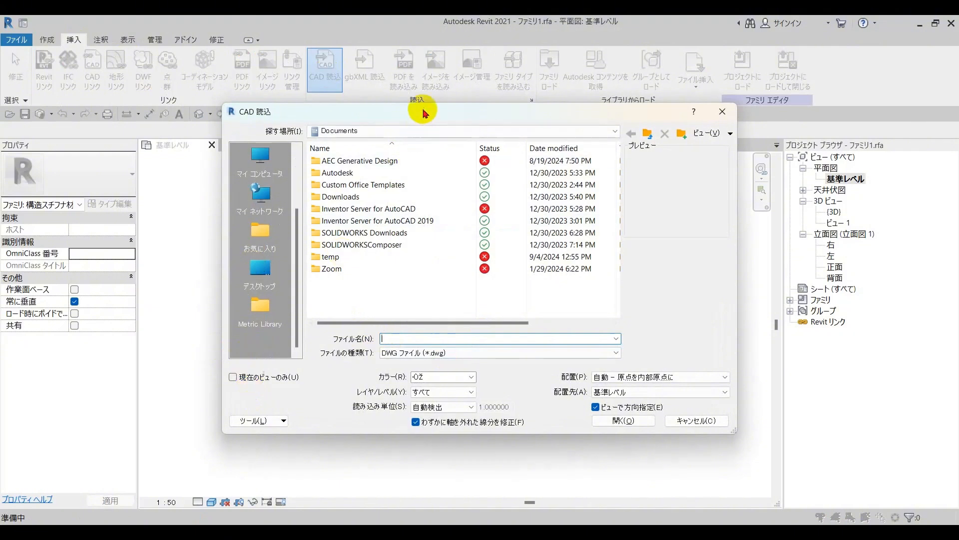
pyautogui.click(723, 112)
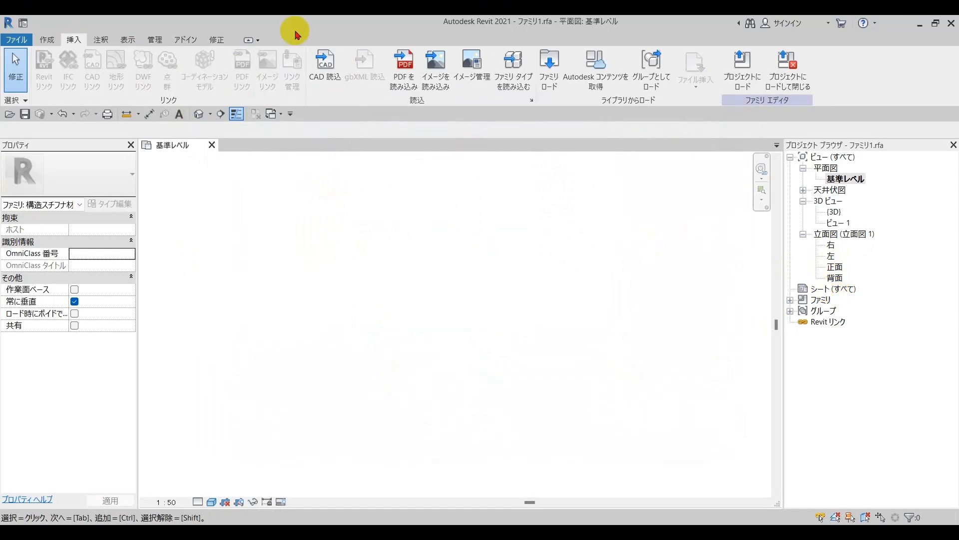
# Start a CAD import limited to the current view, with millimetre (ミリメートル) import units and 手動 - 中心 positioning.
pyautogui.click(318, 65)
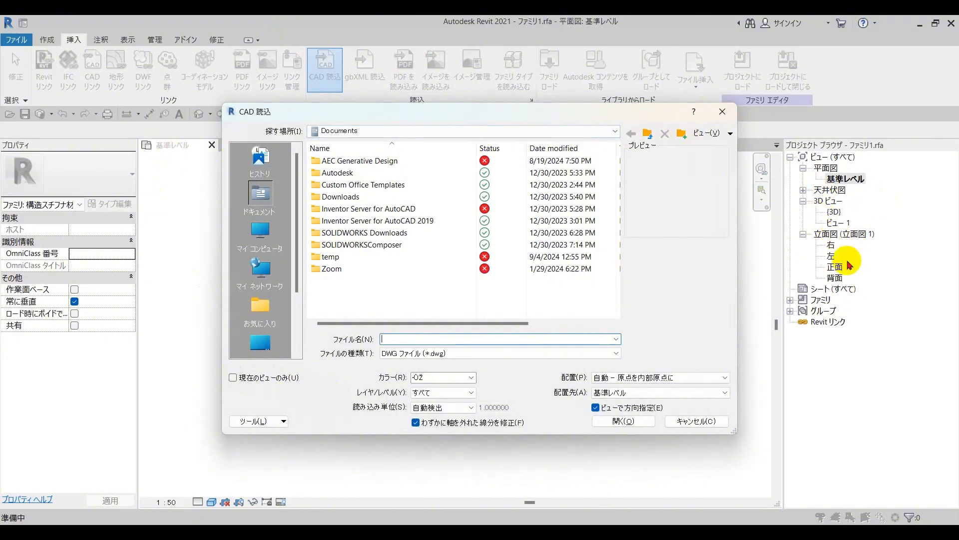
pyautogui.click(232, 378)
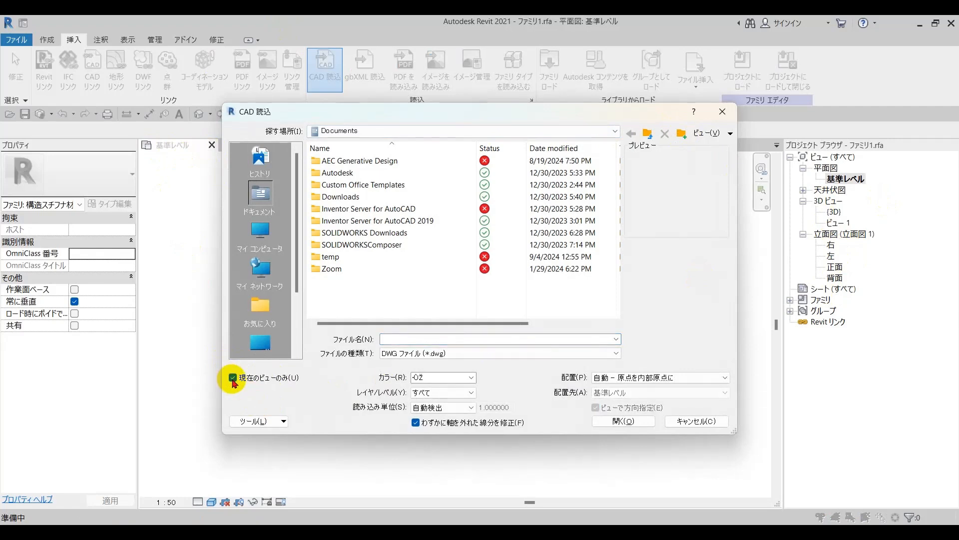
pyautogui.click(430, 410)
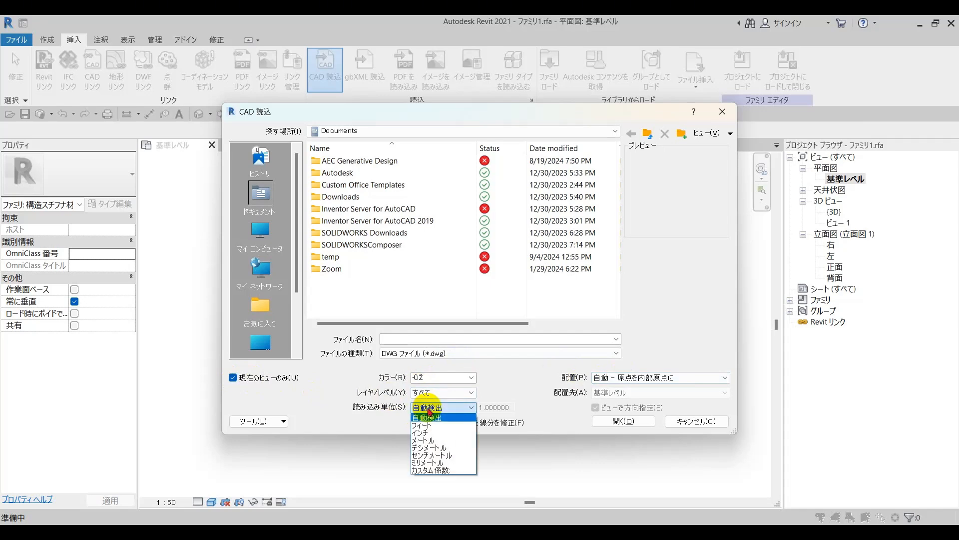
pyautogui.click(435, 463)
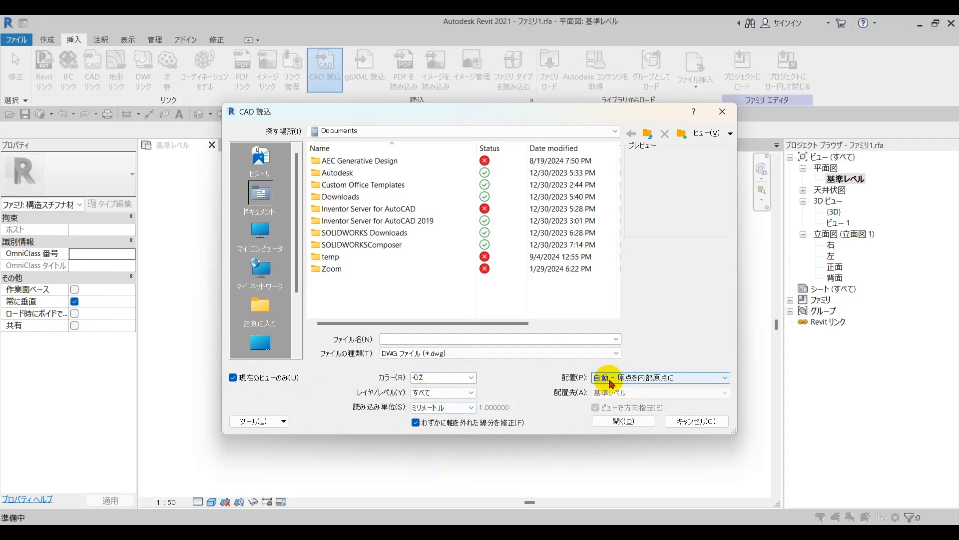
pyautogui.moveTo(374, 112); pyautogui.dragTo(579, 97)
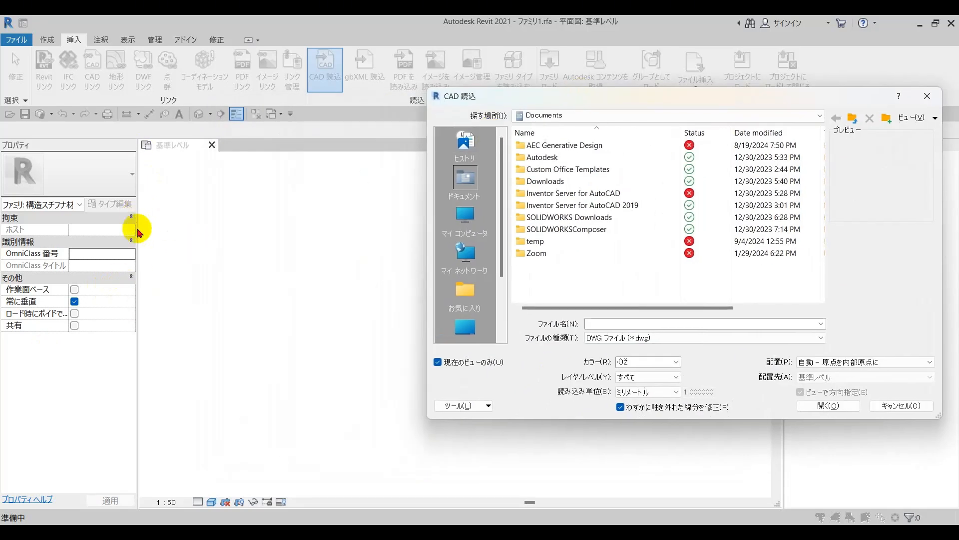
pyautogui.click(847, 364)
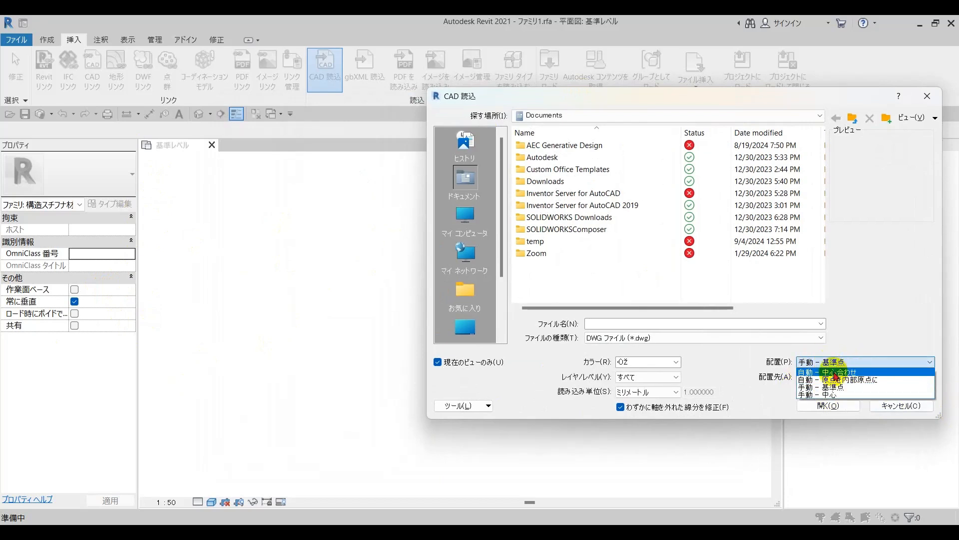
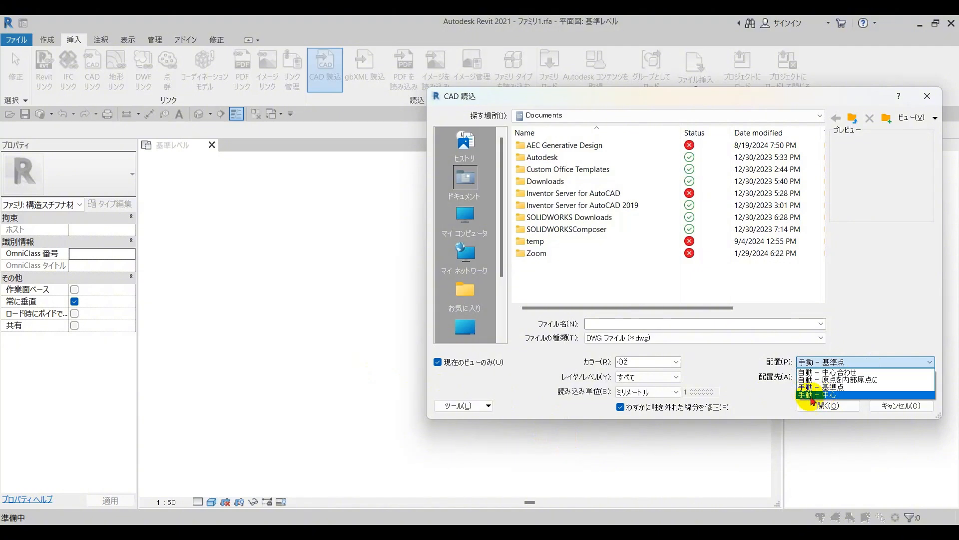
pyautogui.click(817, 395)
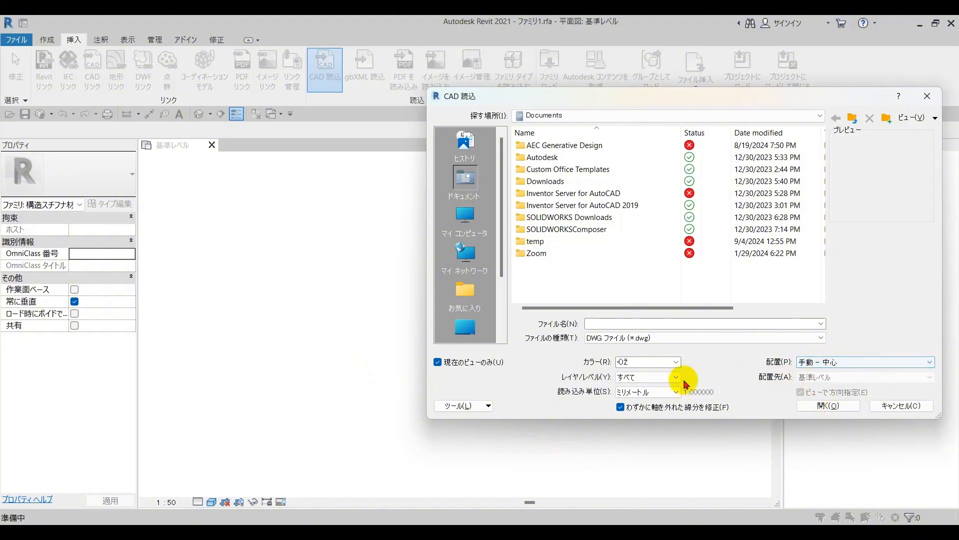
# Look for DWG files in the RVT class folder on the Desktop.
pyautogui.scroll(-2, 470, 318)
pyautogui.click(465, 257)
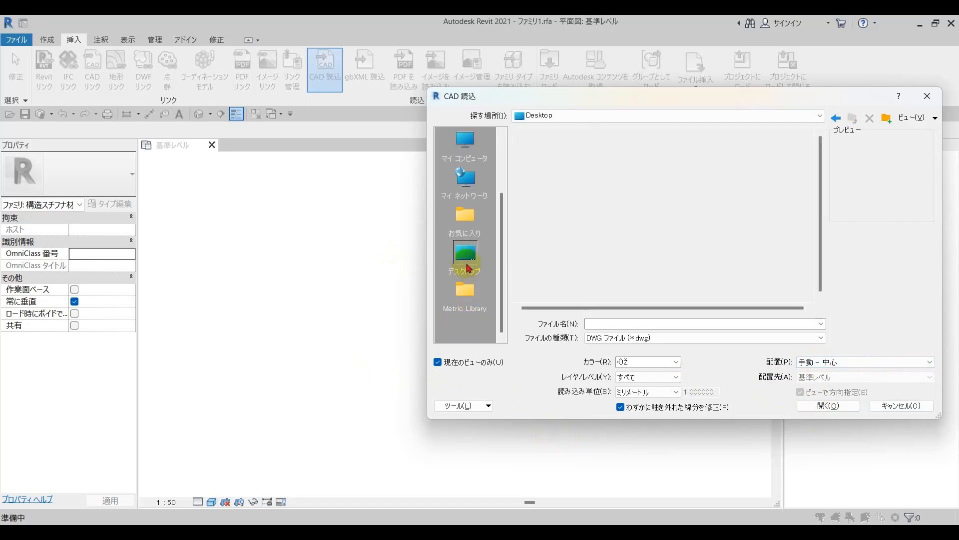
pyautogui.scroll(-2, 599, 227)
pyautogui.doubleClick(553, 266)
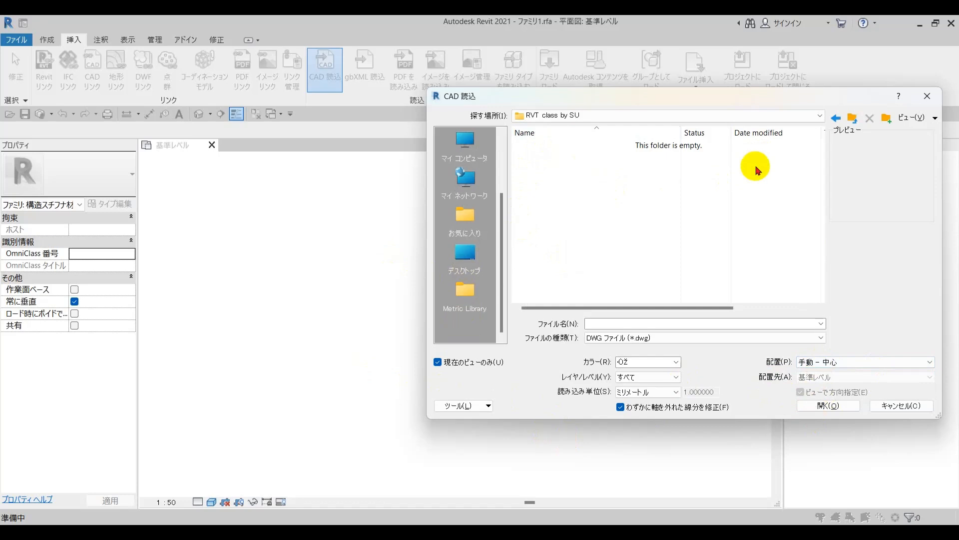
pyautogui.click(840, 120)
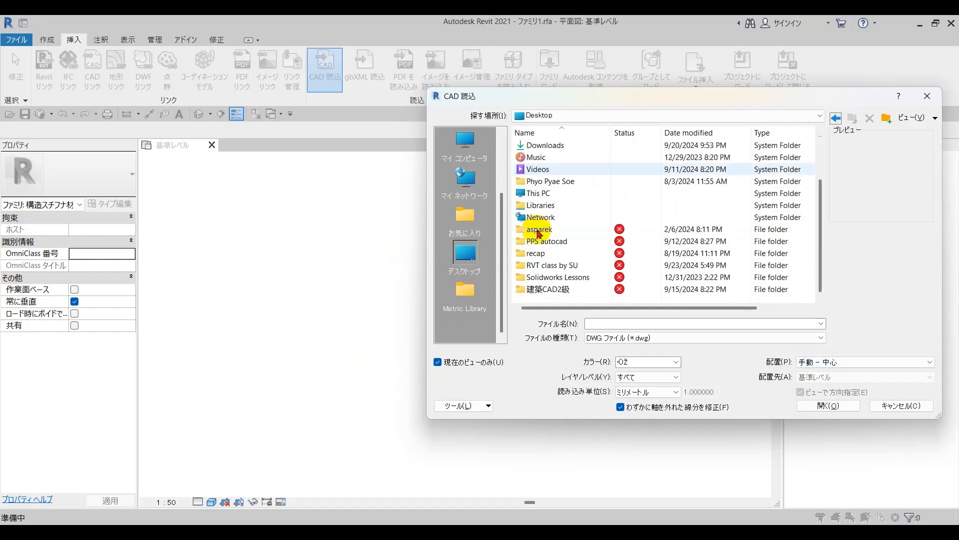
pyautogui.doubleClick(549, 265)
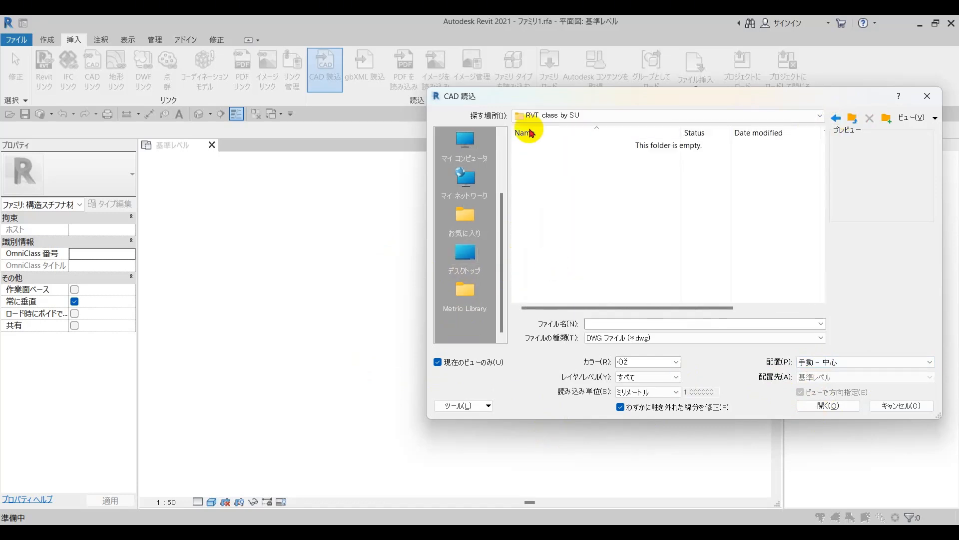
# Switch to Google Drive in the browser and open the 2.DWG folder inside the Revit class folder.
pyautogui.click(465, 531)
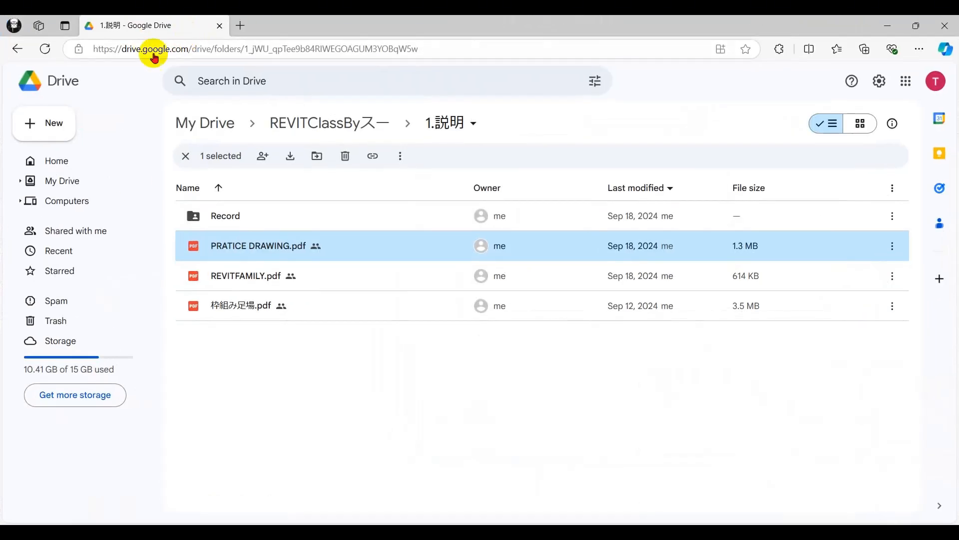
pyautogui.click(355, 123)
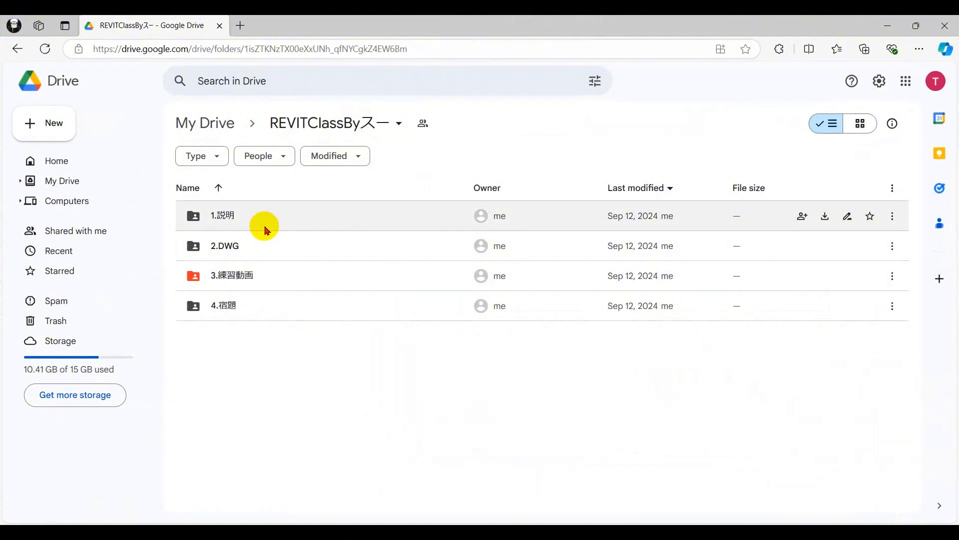
pyautogui.doubleClick(263, 226)
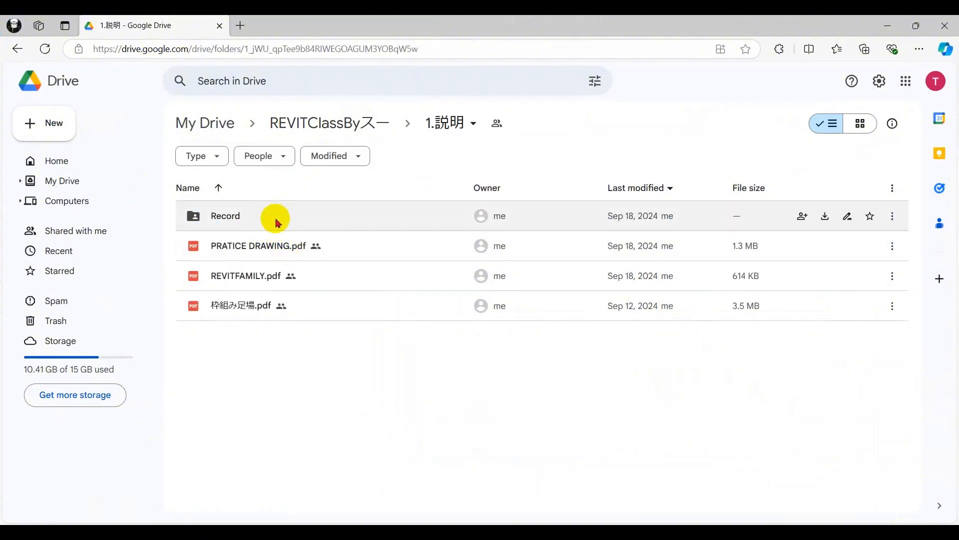
pyautogui.click(342, 118)
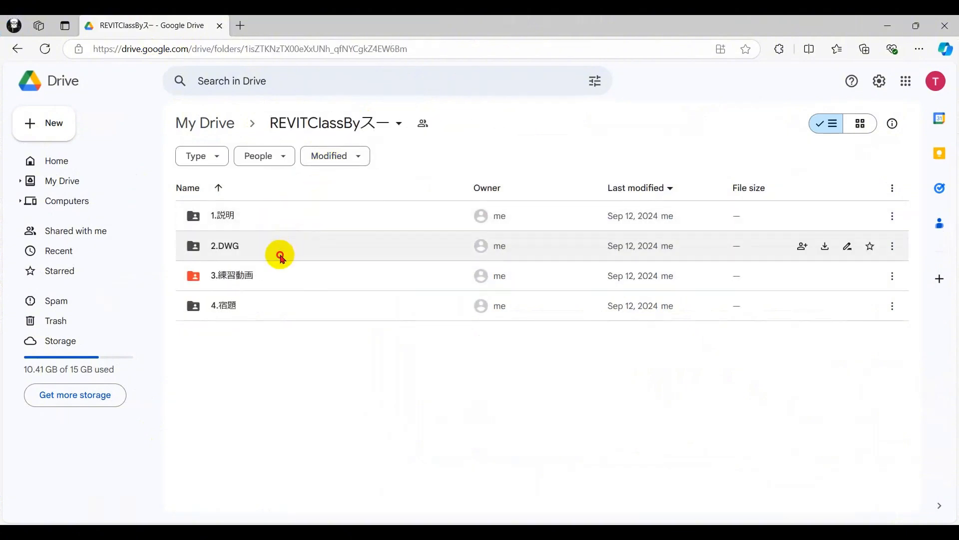
pyautogui.doubleClick(278, 253)
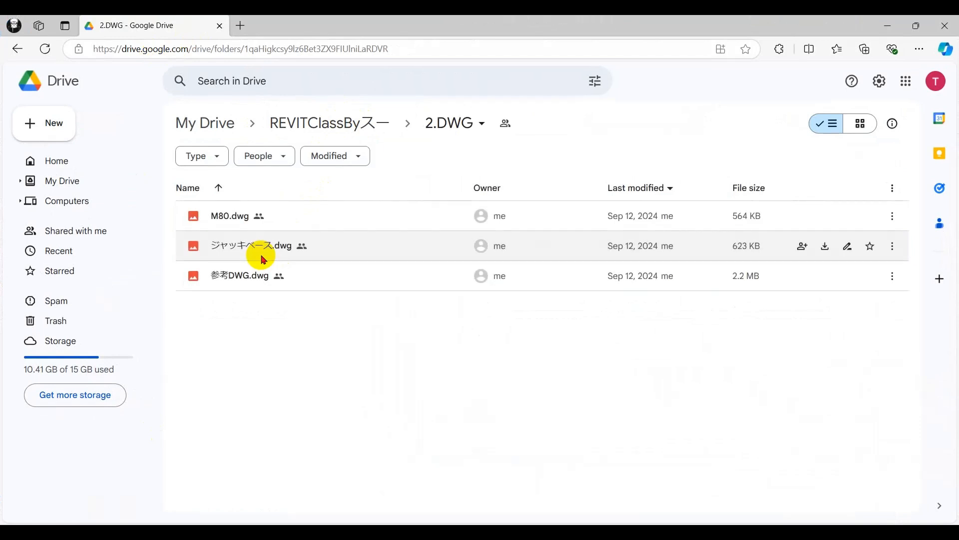
# Download M80.dwg from the Drive folder, checking the local Downloads folder in File Explorer along the way.
pyautogui.click(248, 216)
pyautogui.click(820, 220)
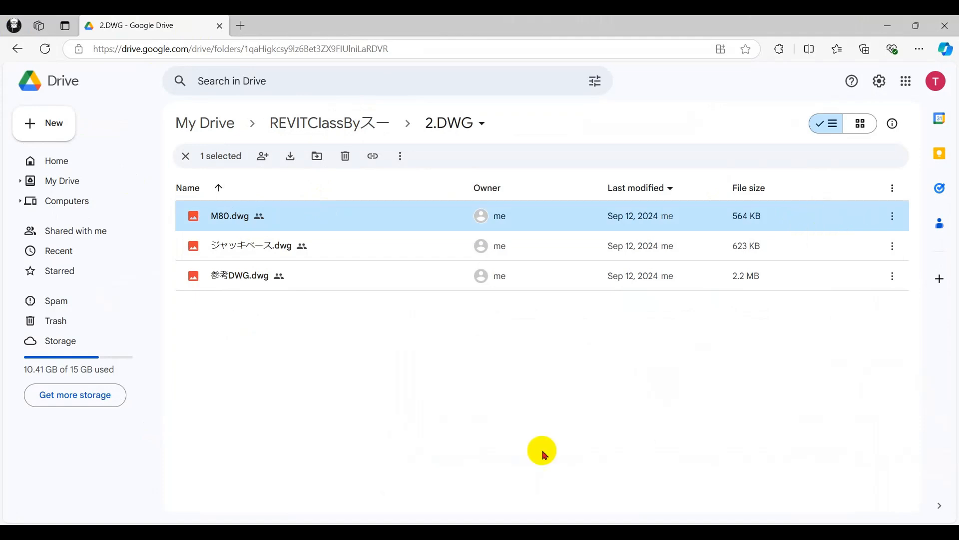
pyautogui.click(521, 528)
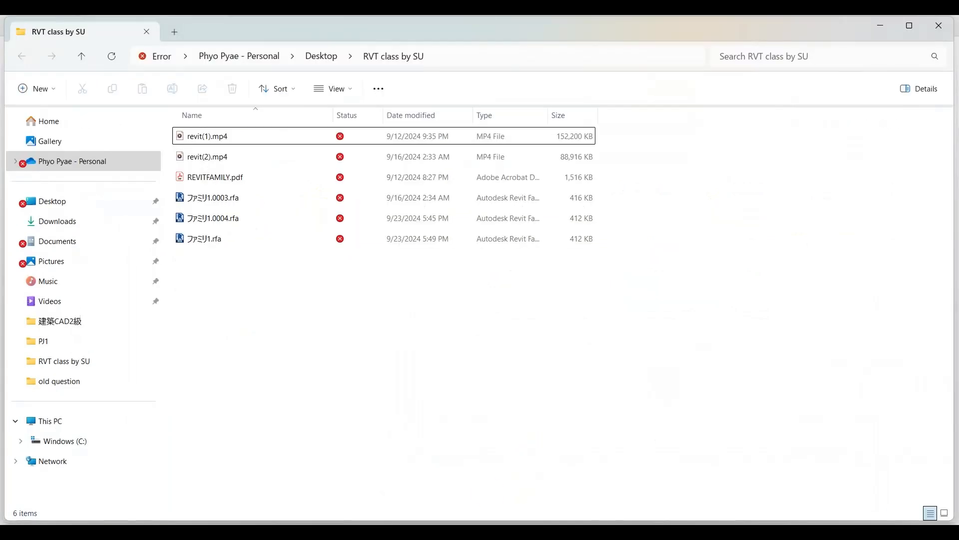
pyautogui.click(133, 223)
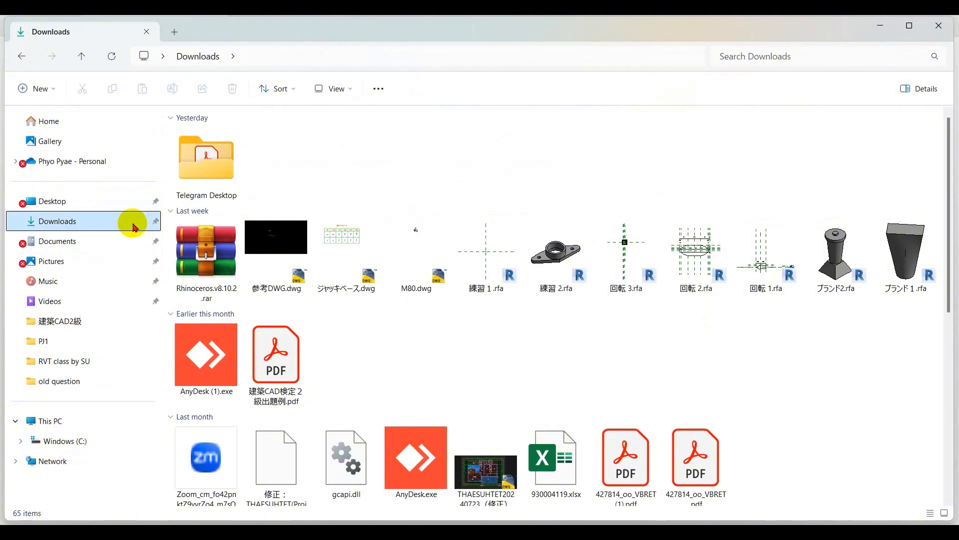
pyautogui.click(880, 26)
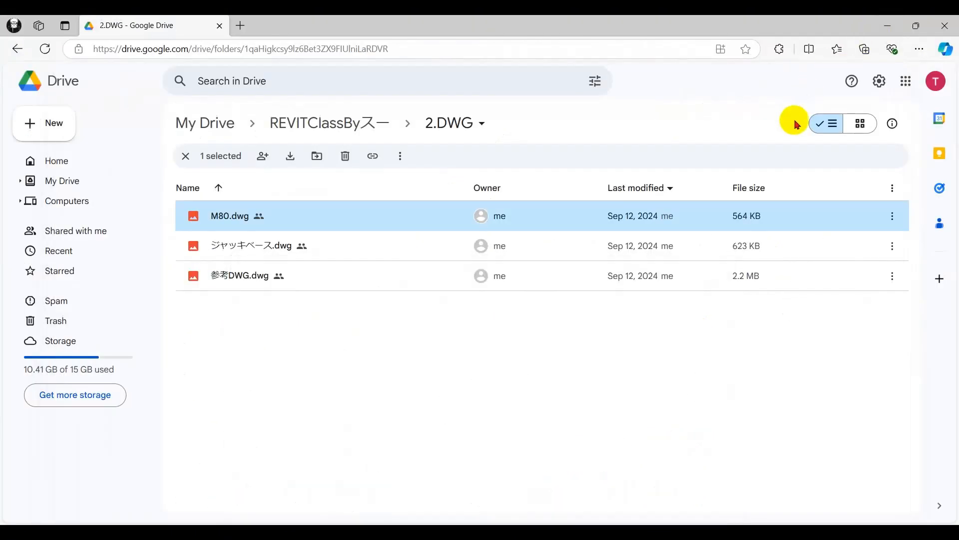
pyautogui.click(823, 220)
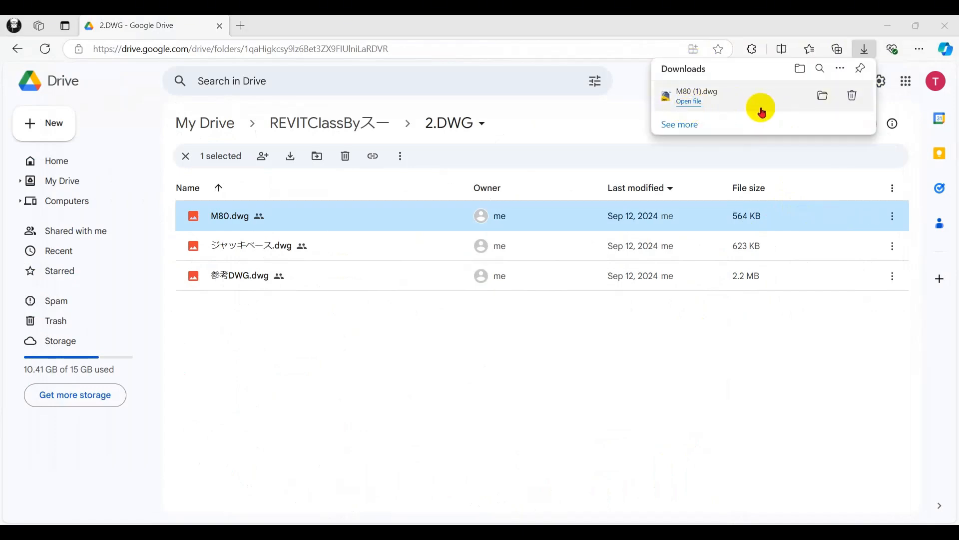
# Return to Revit's CAD import and open M80 (1).dwg from the Downloads folder.
pyautogui.click(898, 26)
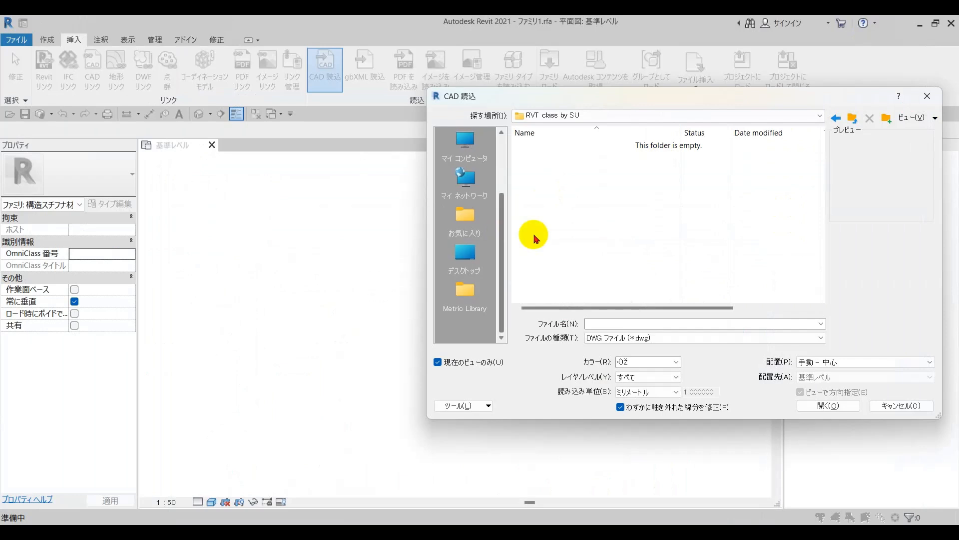
pyautogui.click(468, 258)
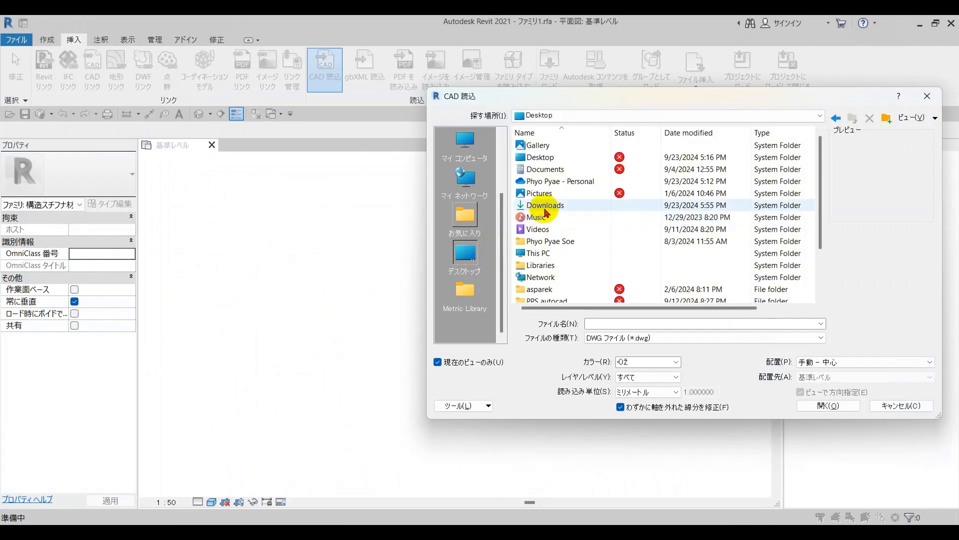
pyautogui.doubleClick(554, 210)
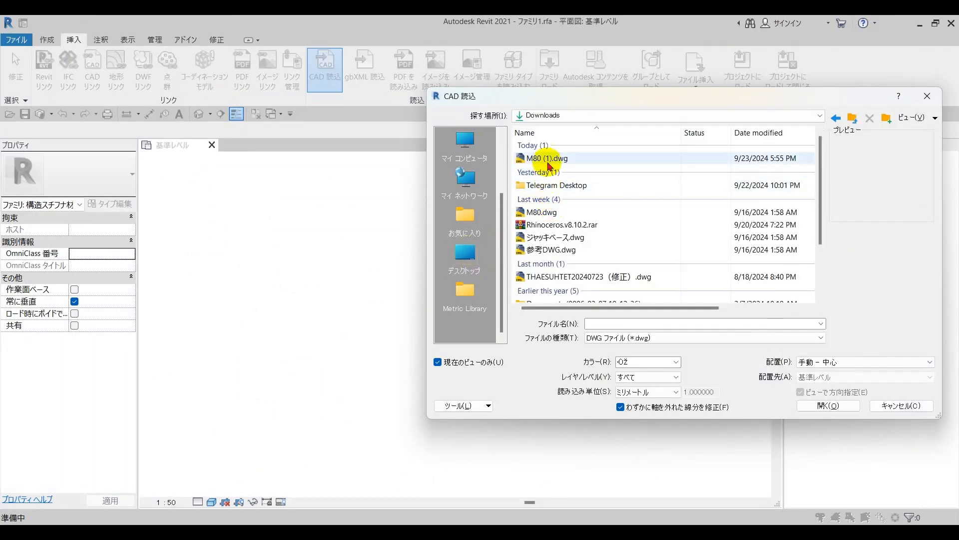
pyautogui.click(544, 158)
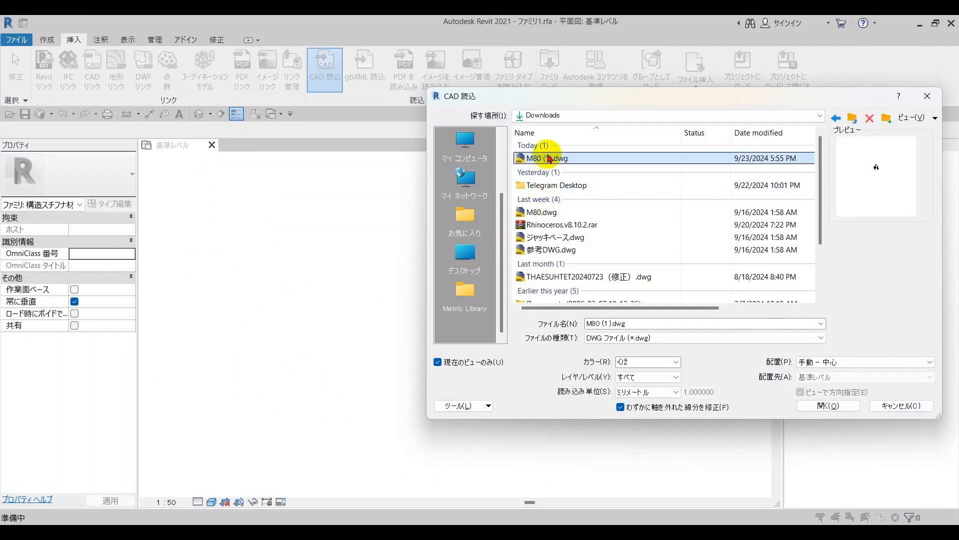
pyautogui.click(827, 405)
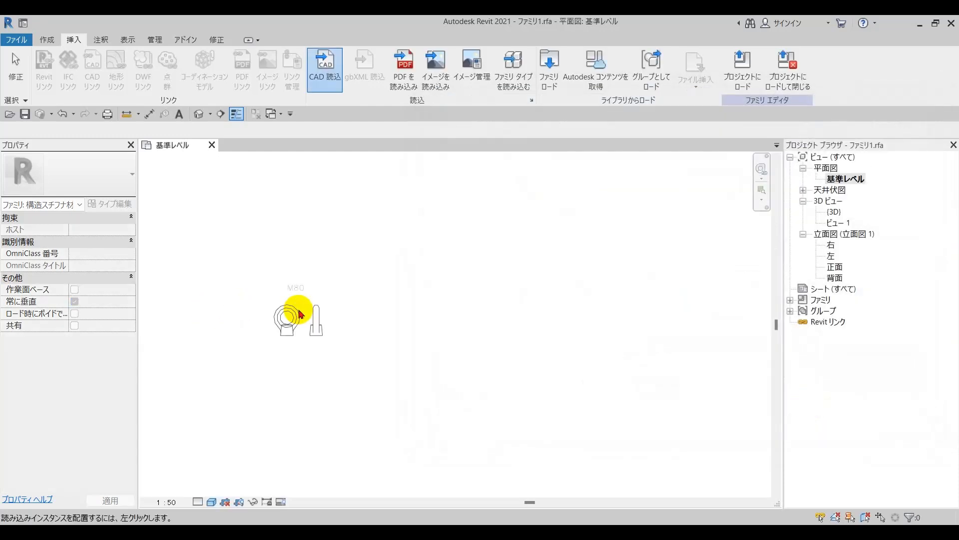
# Place the imported M80 drawing slightly above and left of centre in the 基準レベル plan.
pyautogui.scroll(-2, 352, 367)
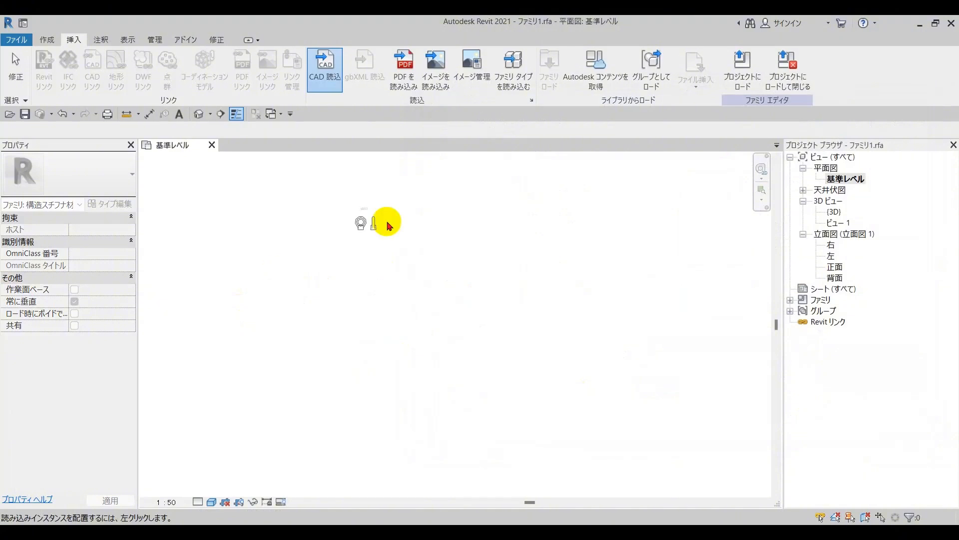
pyautogui.scroll(5, 423, 287)
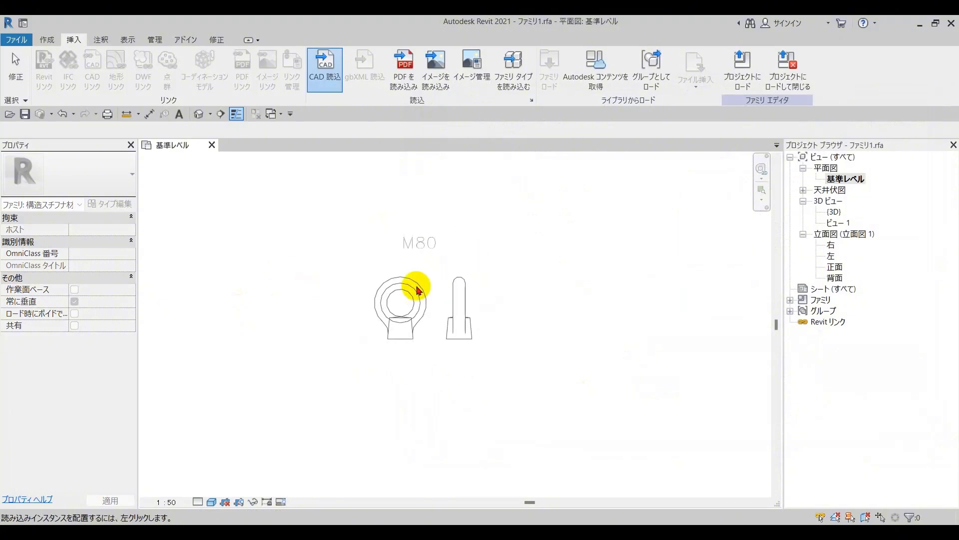
pyautogui.scroll(-2, 364, 236)
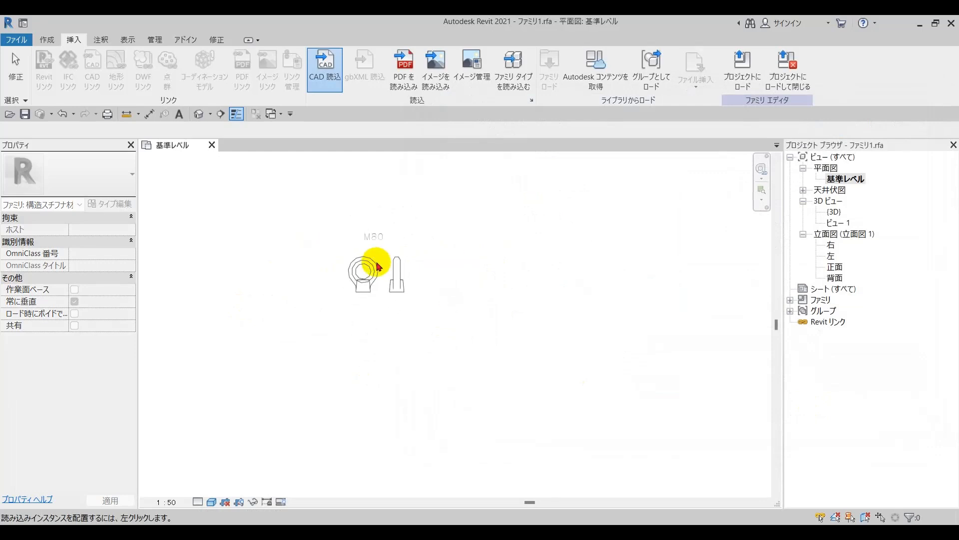
pyautogui.click(378, 266)
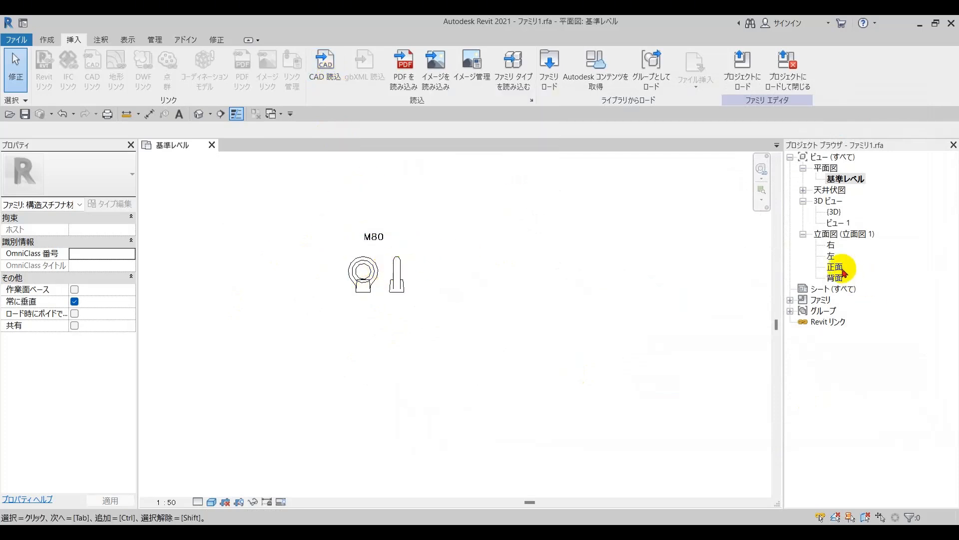
# Open the 正面 elevation and delete the two green dashed lines beside the drawing.
pyautogui.doubleClick(837, 268)
pyautogui.scroll(-2, 484, 259)
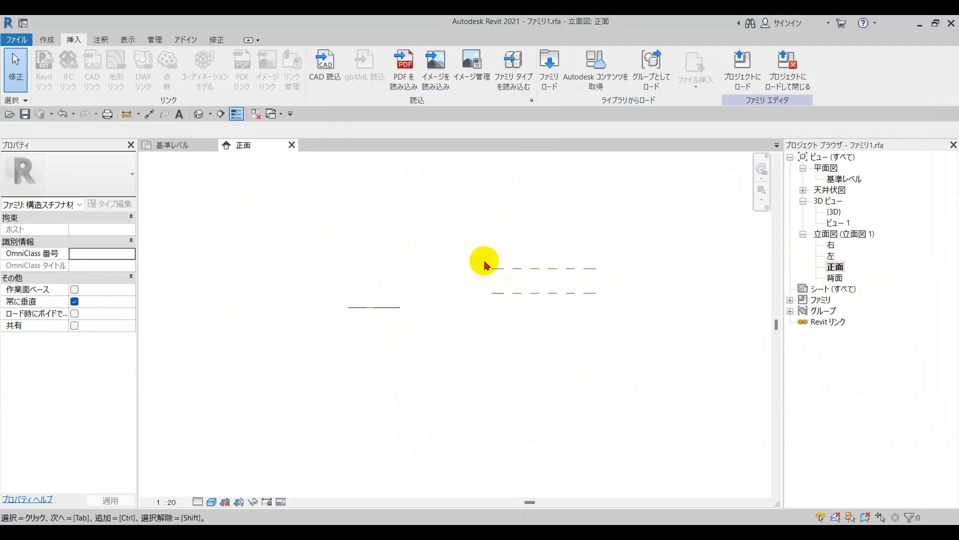
pyautogui.moveTo(460, 235); pyautogui.dragTo(703, 343)
pyautogui.press('Delete')
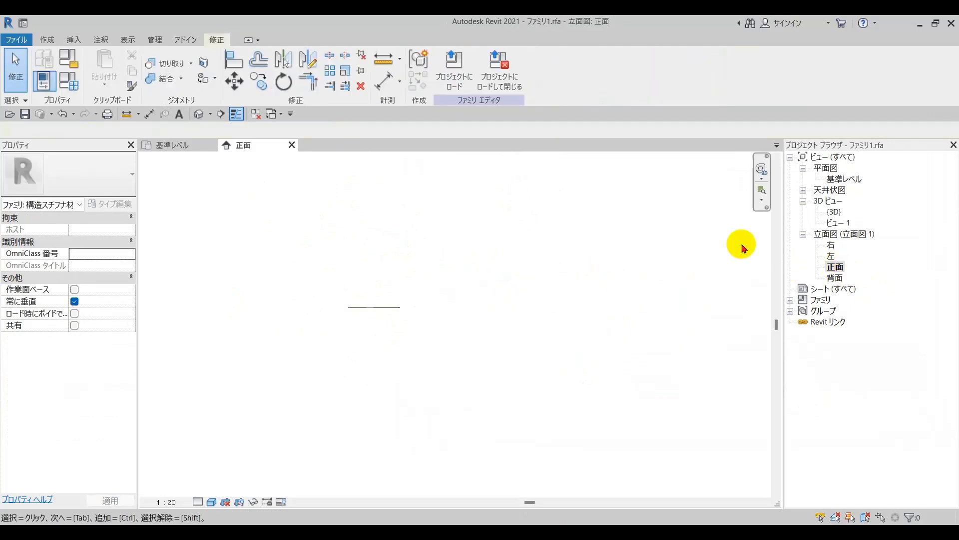
# Check the {3D} view and delete the imported M80 drawing from the 基準レベル plan.
pyautogui.click(192, 118)
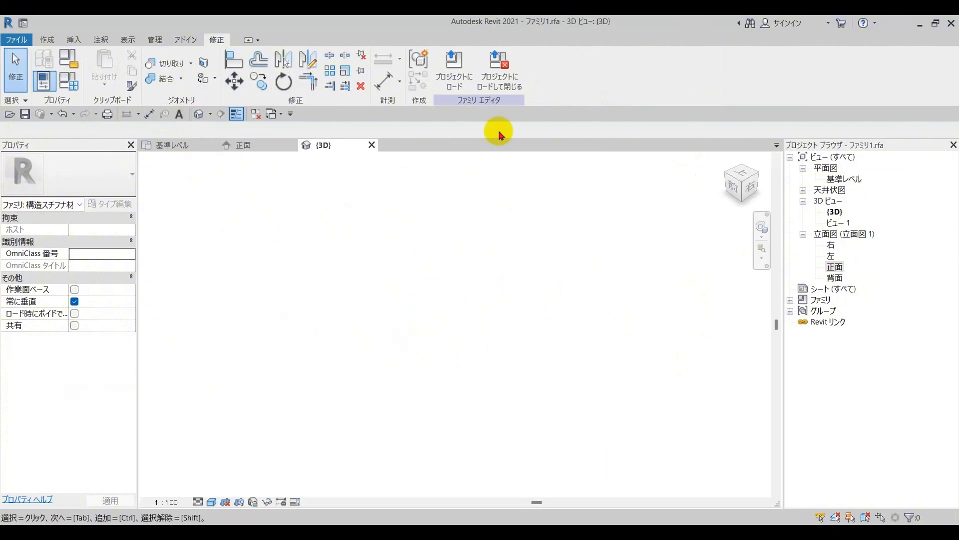
pyautogui.click(188, 145)
pyautogui.scroll(3, 389, 295)
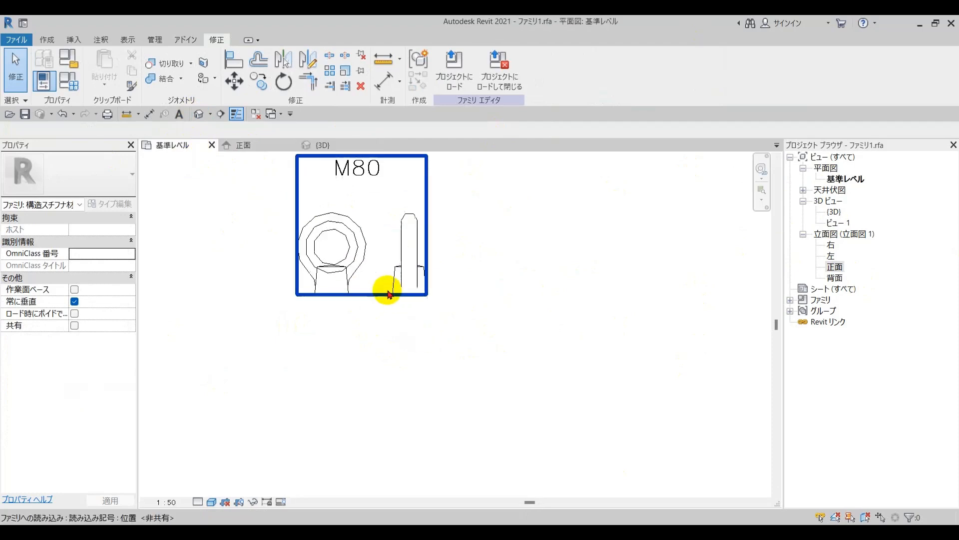
pyautogui.moveTo(359, 189); pyautogui.dragTo(372, 263, button='middle')
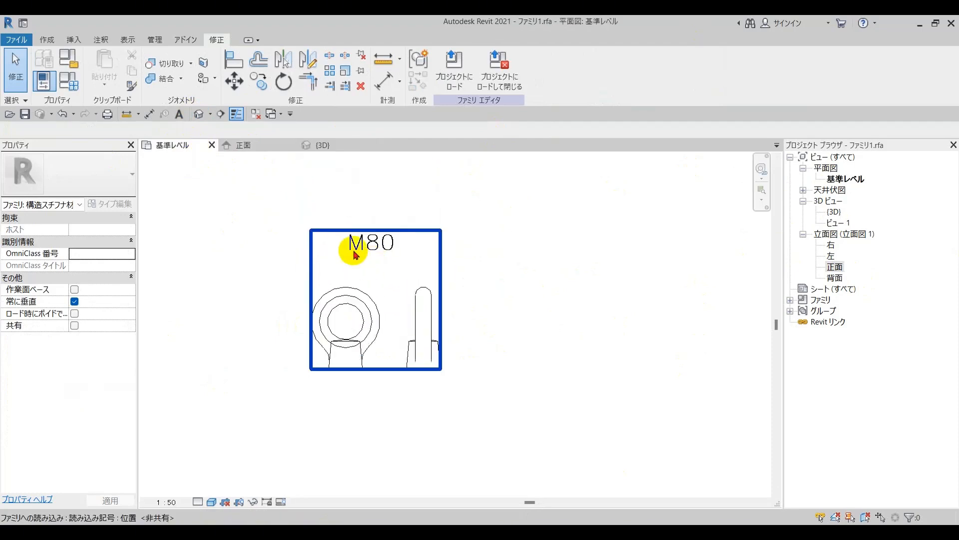
pyautogui.click(358, 239)
pyautogui.press('Delete')
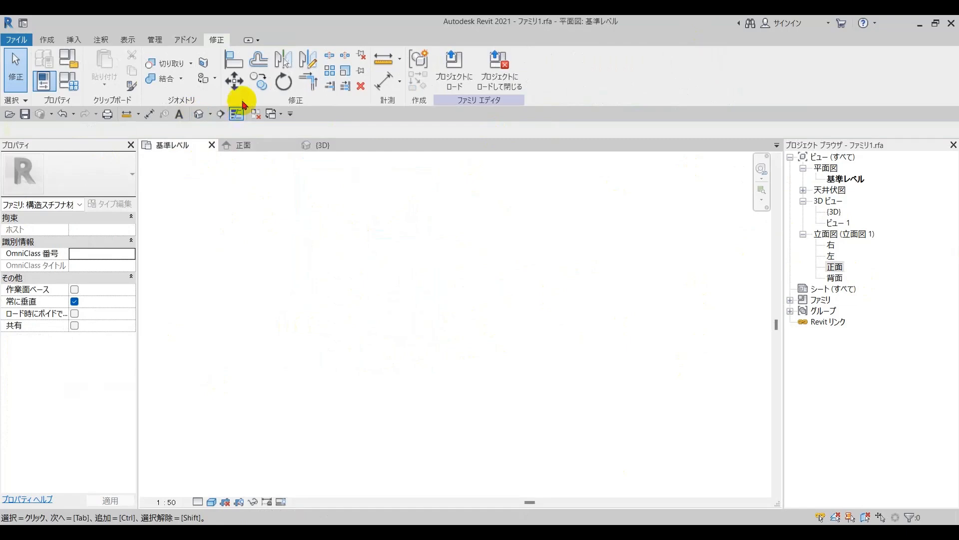
# Import M80 (1).dwg from Downloads into the 基準レベル plan with 現在のビューのみ off and 手動 - 中心 positioning.
pyautogui.click(74, 40)
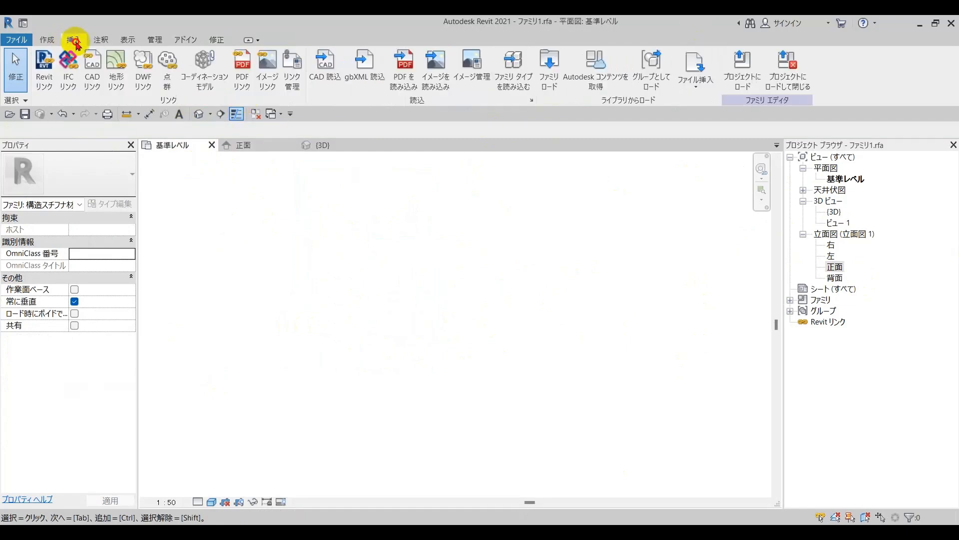
pyautogui.click(322, 64)
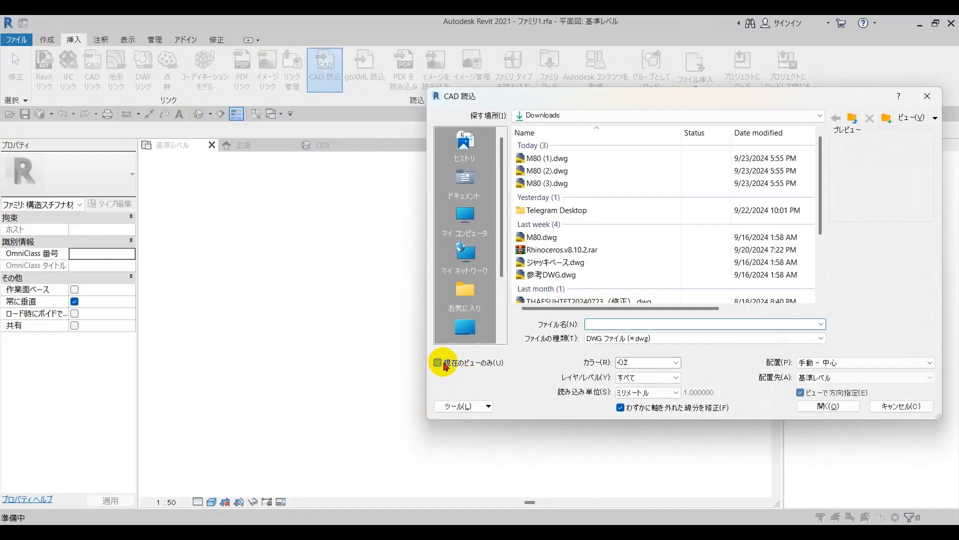
pyautogui.click(549, 158)
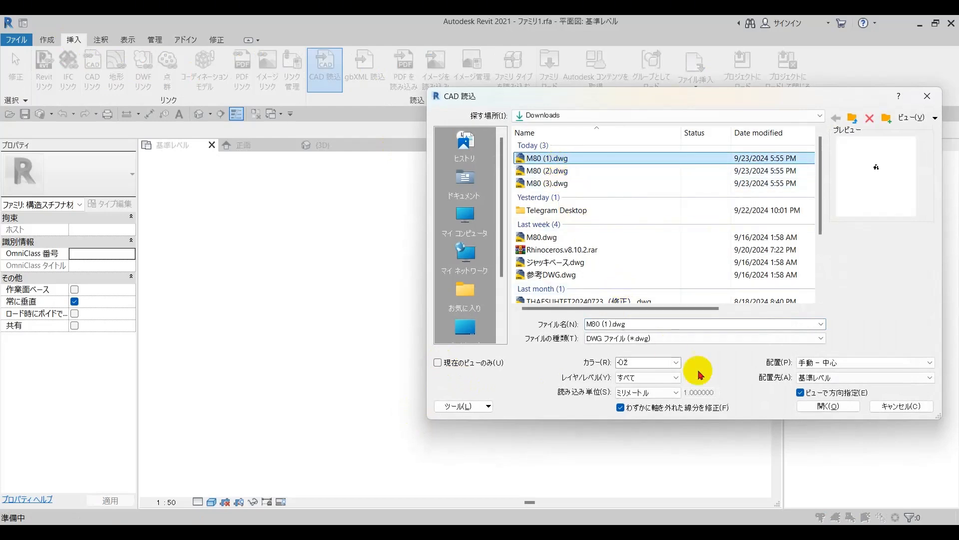
pyautogui.click(811, 405)
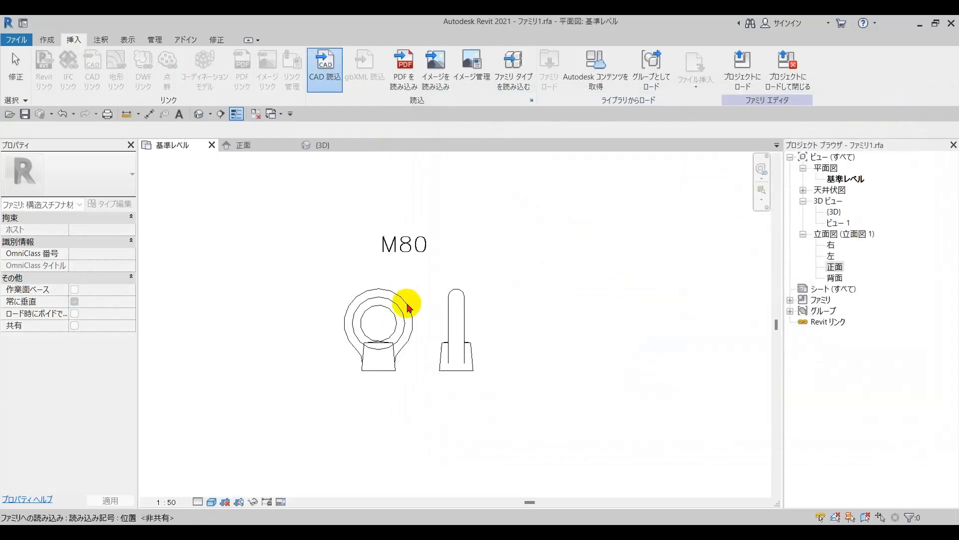
# Examine how the imported M80 drawing lies in the {3D} view.
pyautogui.click(320, 146)
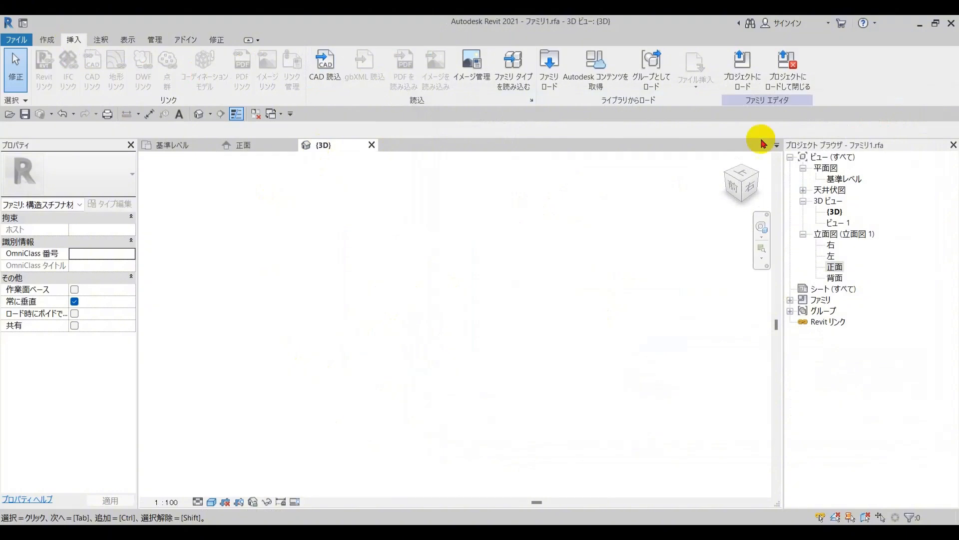
pyautogui.click(726, 162)
pyautogui.click(331, 269)
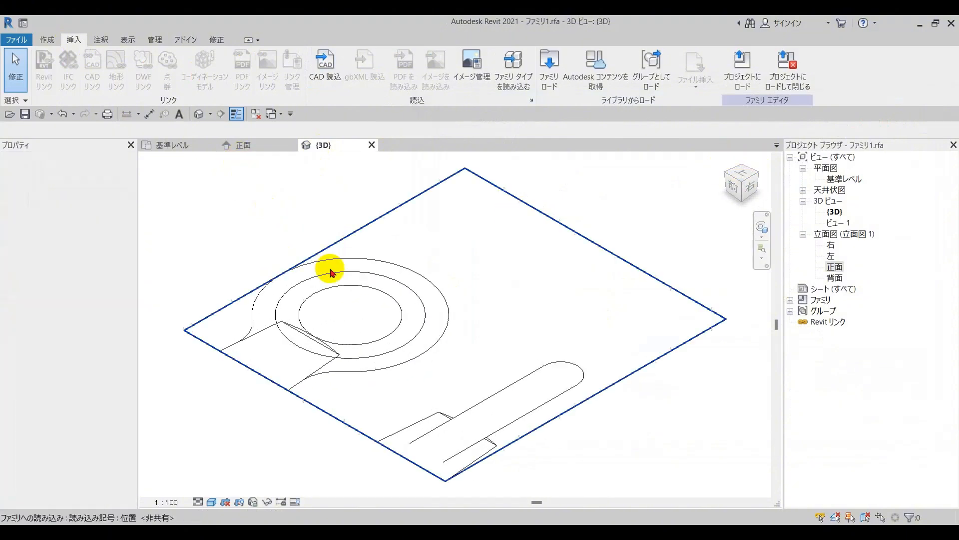
pyautogui.press('Escape')
pyautogui.scroll(-5, 343, 300)
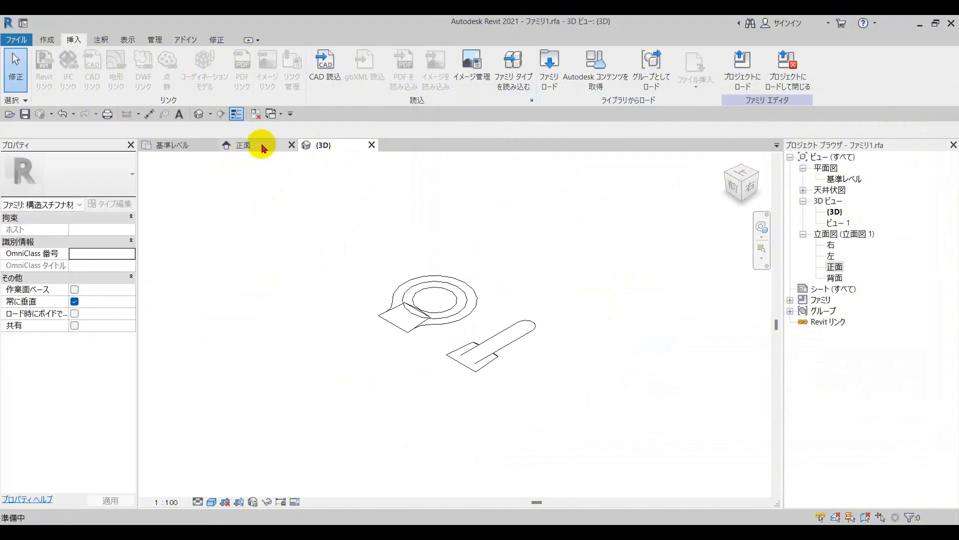
# Examine the imported drawing and the level line in the 正面 elevation and return to the {3D} view.
pyautogui.click(261, 149)
pyautogui.scroll(3, 382, 290)
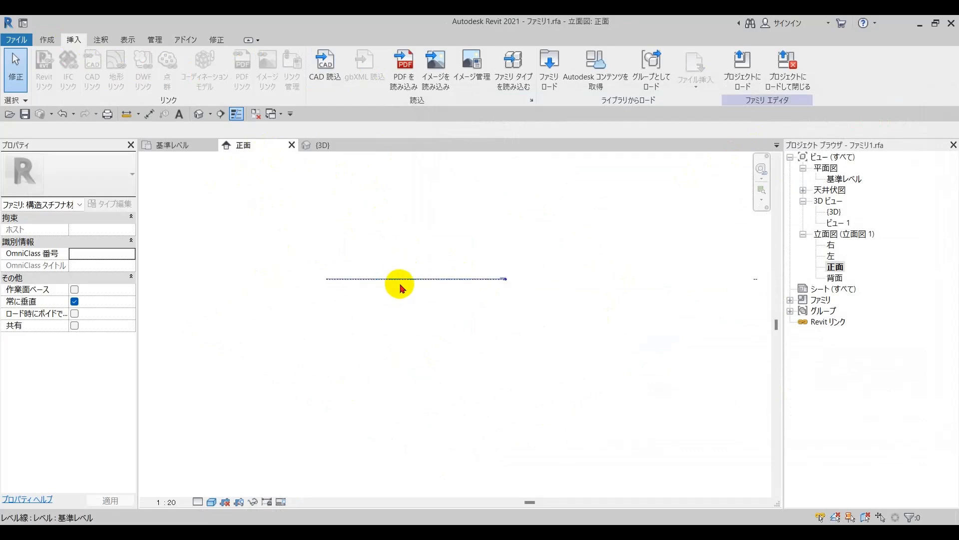
pyautogui.scroll(3, 420, 280)
pyautogui.moveTo(296, 182); pyautogui.dragTo(559, 368)
pyautogui.scroll(3, 422, 273)
pyautogui.click(356, 211)
pyautogui.moveTo(372, 174); pyautogui.dragTo(692, 274)
pyautogui.click(321, 145)
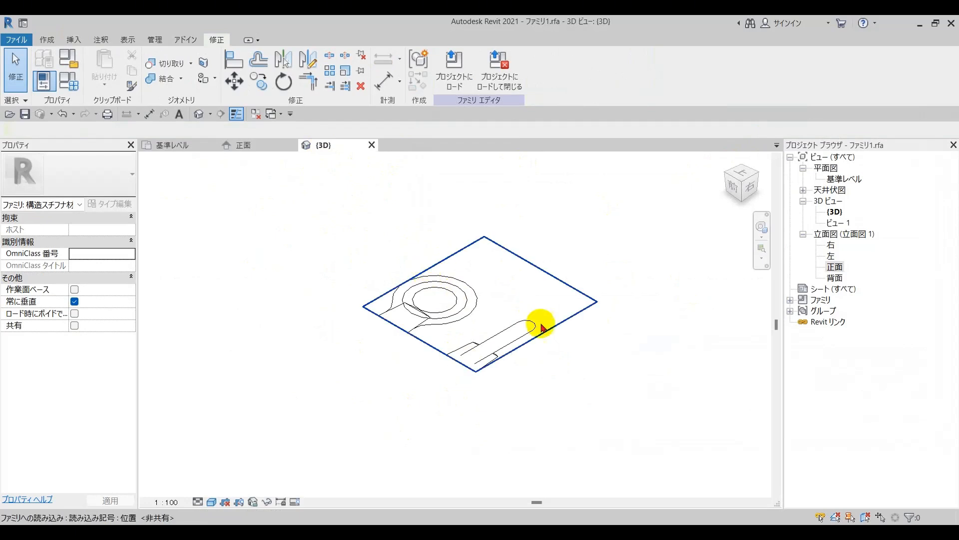
# Select the imported M80 (1).dwg drawing and delete it in the 基準レベル plan.
pyautogui.click(461, 308)
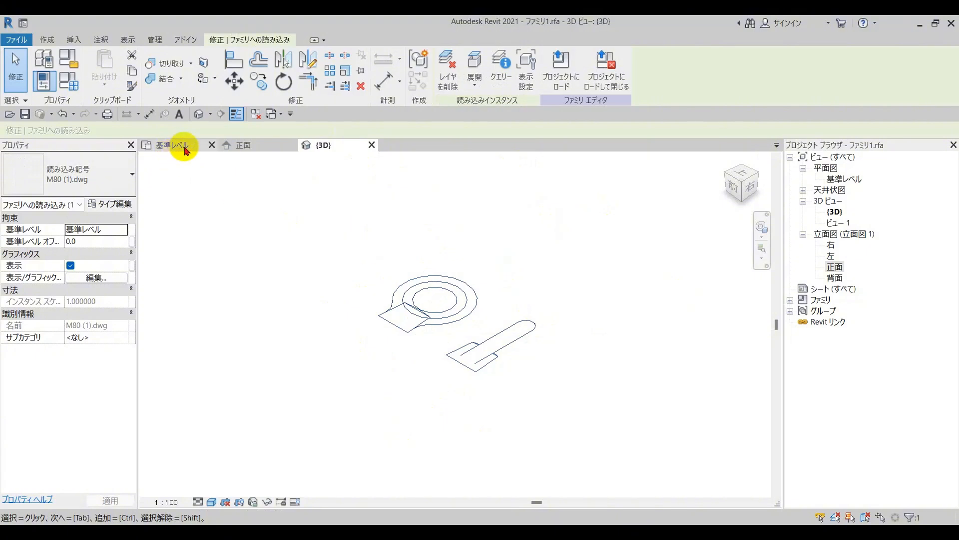
pyautogui.click(185, 150)
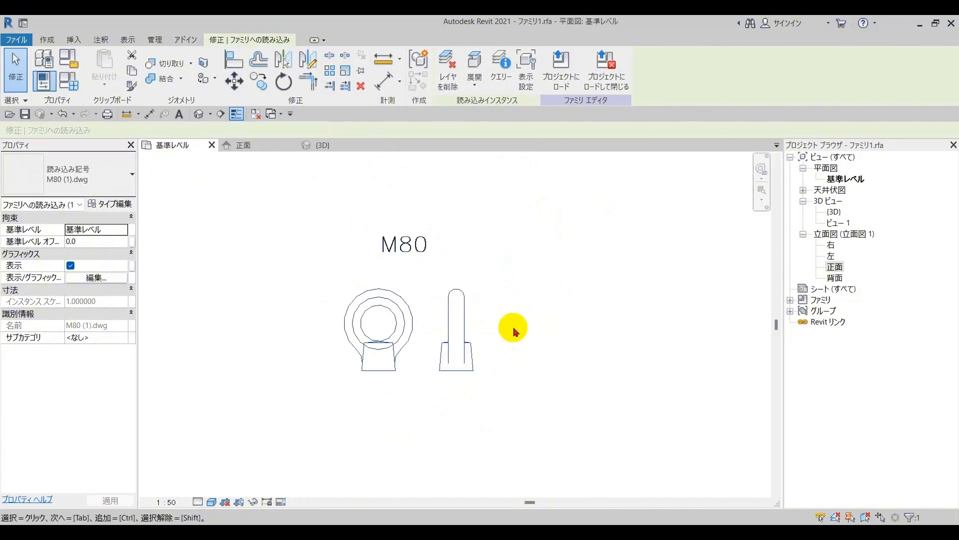
pyautogui.press('Delete')
# Import M80 (1).dwg from Downloads with 現在のビューのみ on and positioning set to 手動 - 基準点.
pyautogui.click(74, 39)
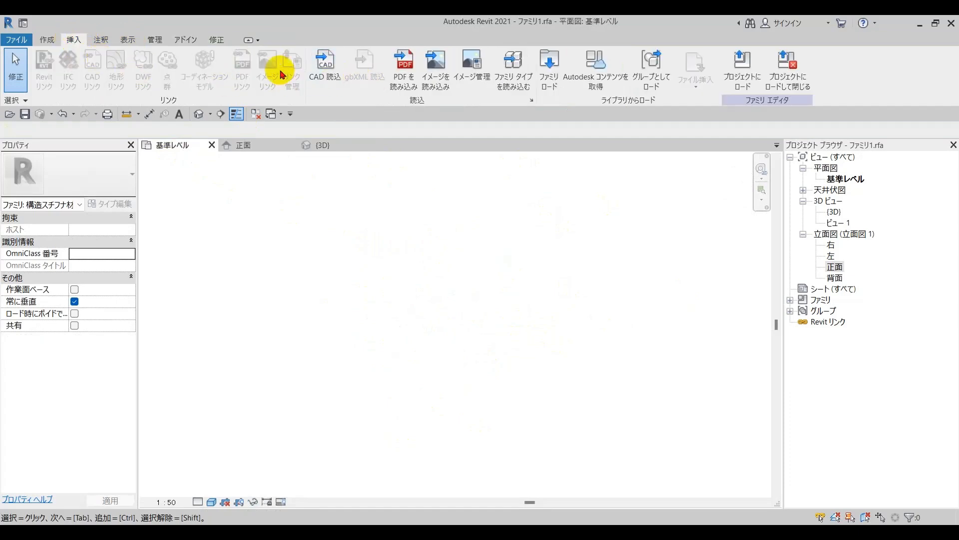
pyautogui.click(323, 69)
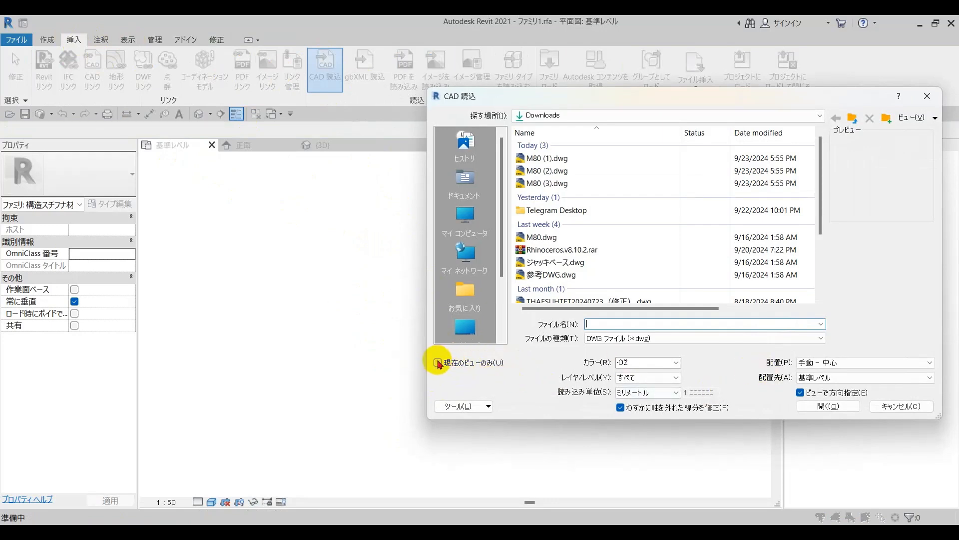
pyautogui.click(438, 363)
pyautogui.click(547, 158)
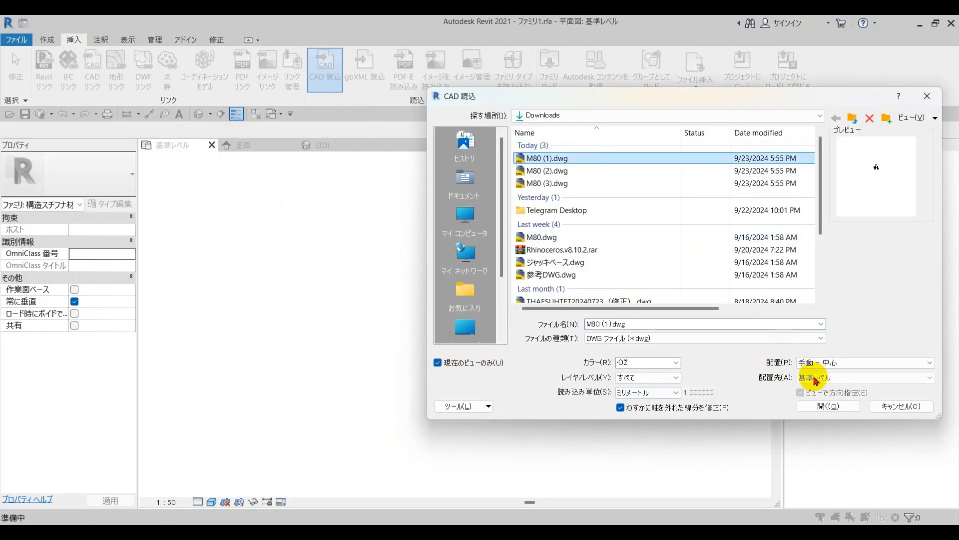
pyautogui.click(830, 362)
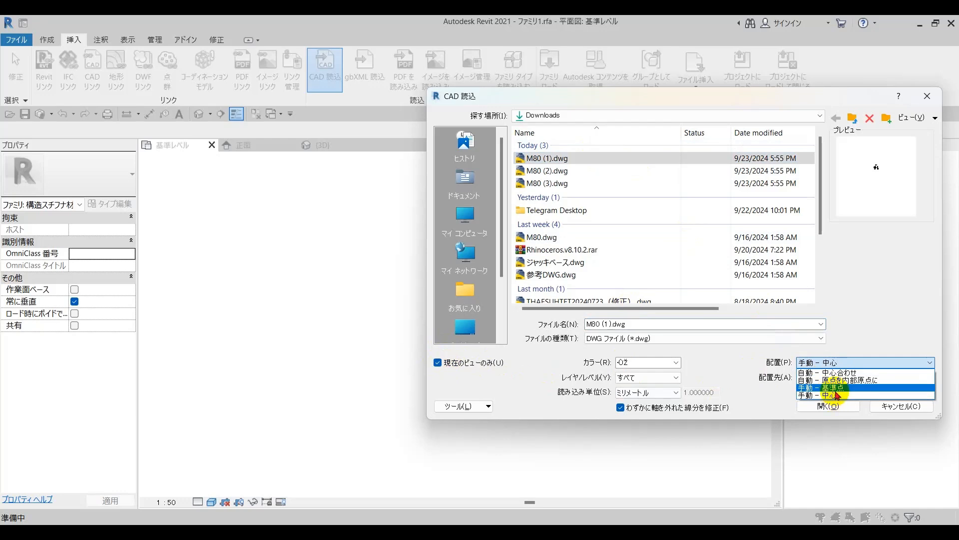
pyautogui.click(831, 388)
pyautogui.click(817, 408)
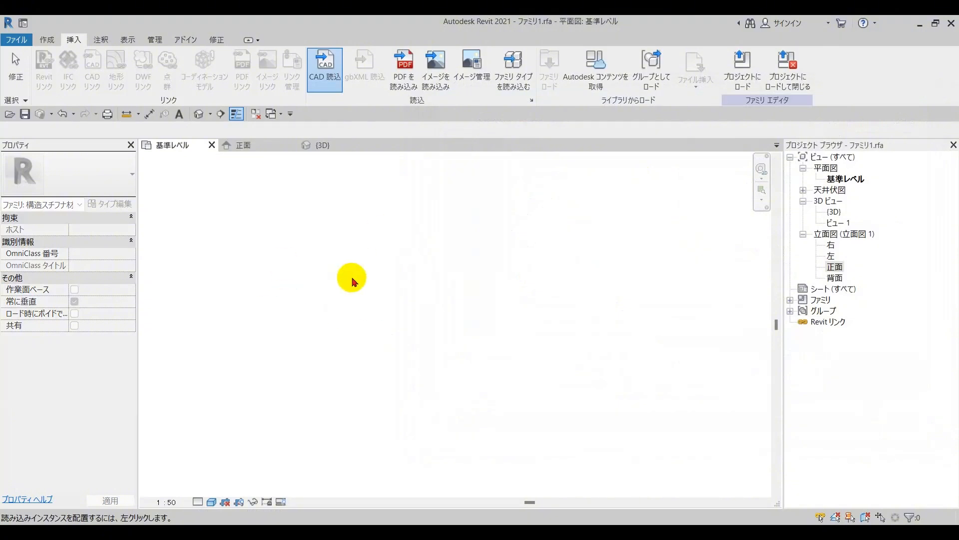
# Place the imported M80 drawing near the middle of the 基準レベル plan and leave it deselected.
pyautogui.scroll(3, 350, 259)
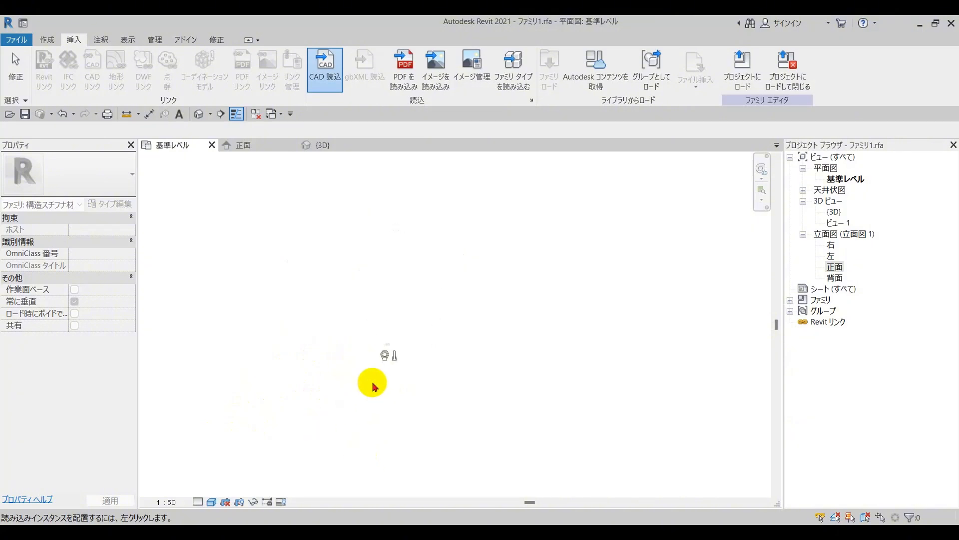
pyautogui.scroll(6, 502, 262)
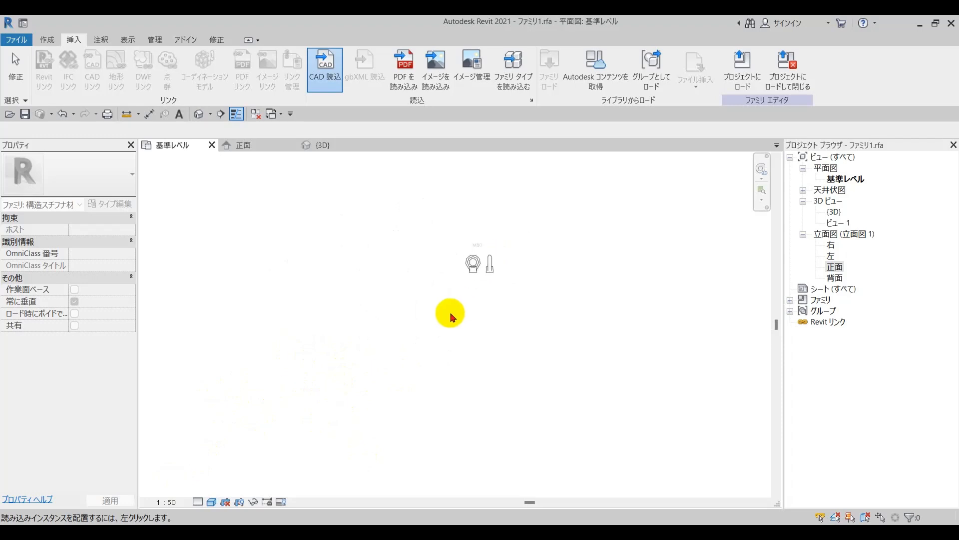
pyautogui.click(378, 400)
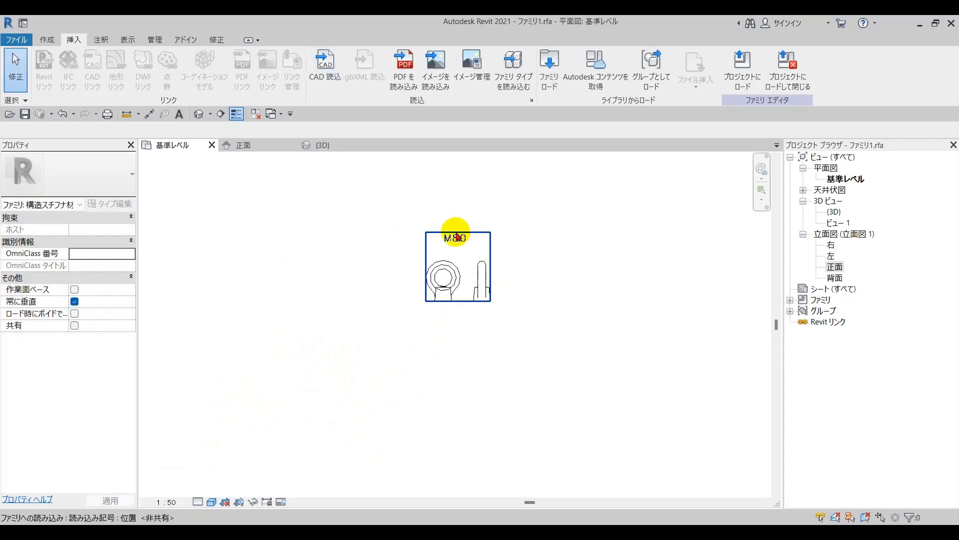
pyautogui.click(456, 262)
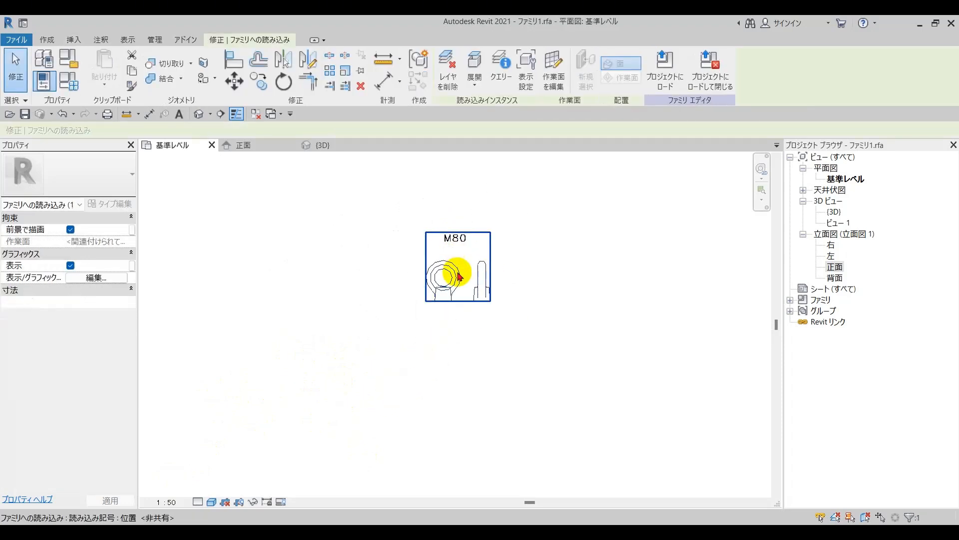
pyautogui.click(562, 265)
# Start a sweep path sketch and try to draw a circle from the centre of the M80 ring.
pyautogui.scroll(7, 467, 257)
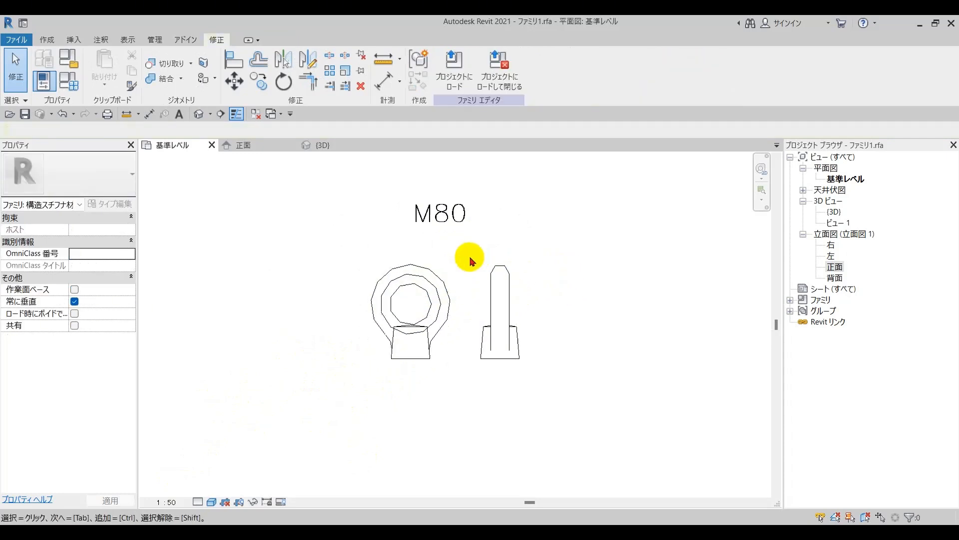
pyautogui.moveTo(435, 314); pyautogui.dragTo(414, 288, button='middle')
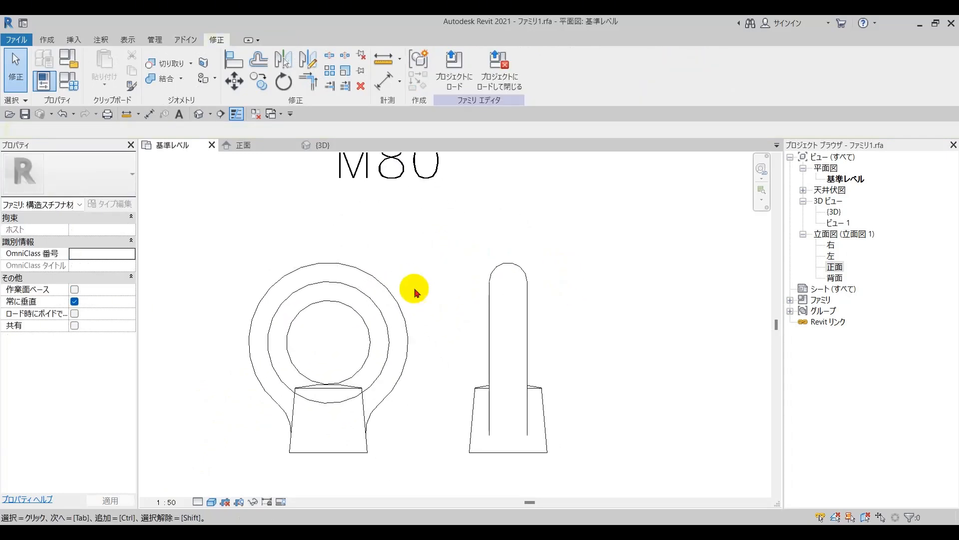
pyautogui.click(55, 43)
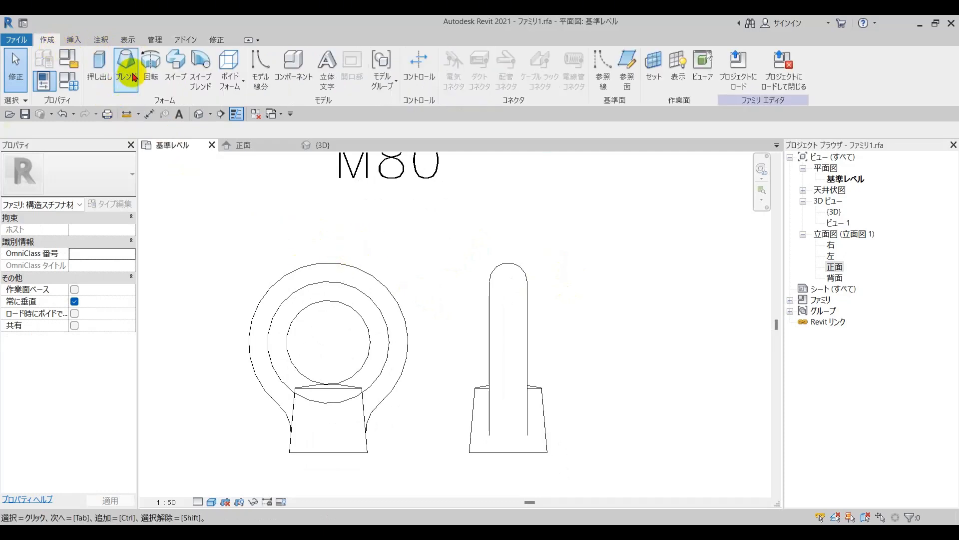
pyautogui.click(176, 75)
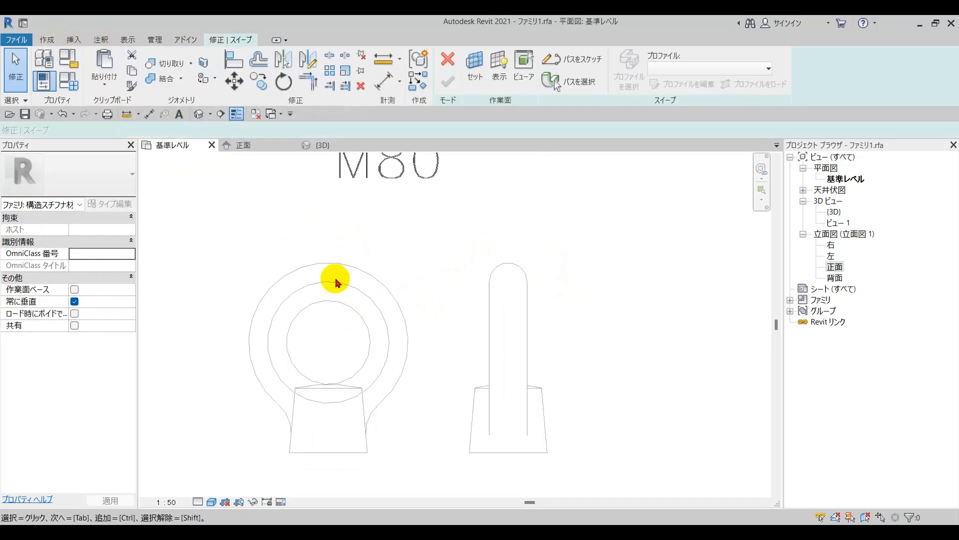
pyautogui.click(560, 61)
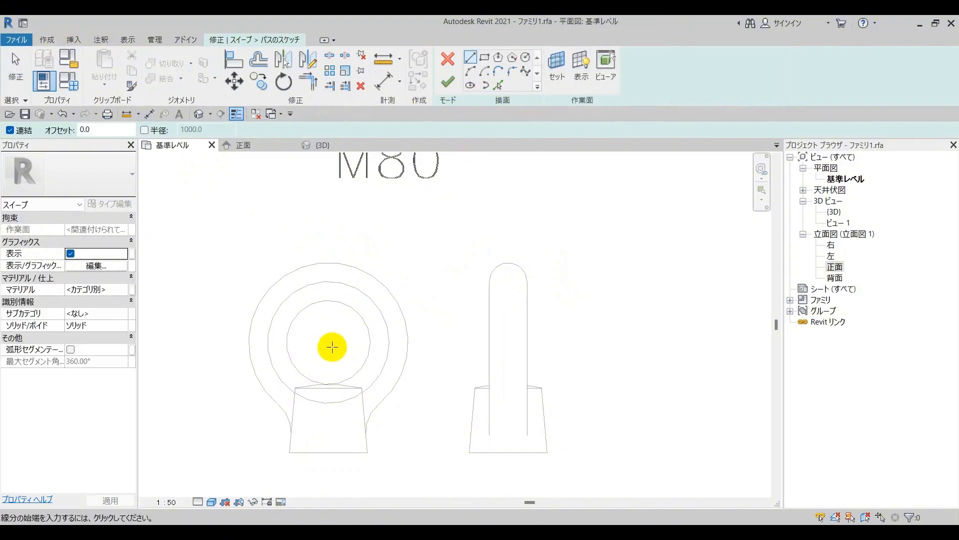
pyautogui.click(526, 57)
pyautogui.click(325, 342)
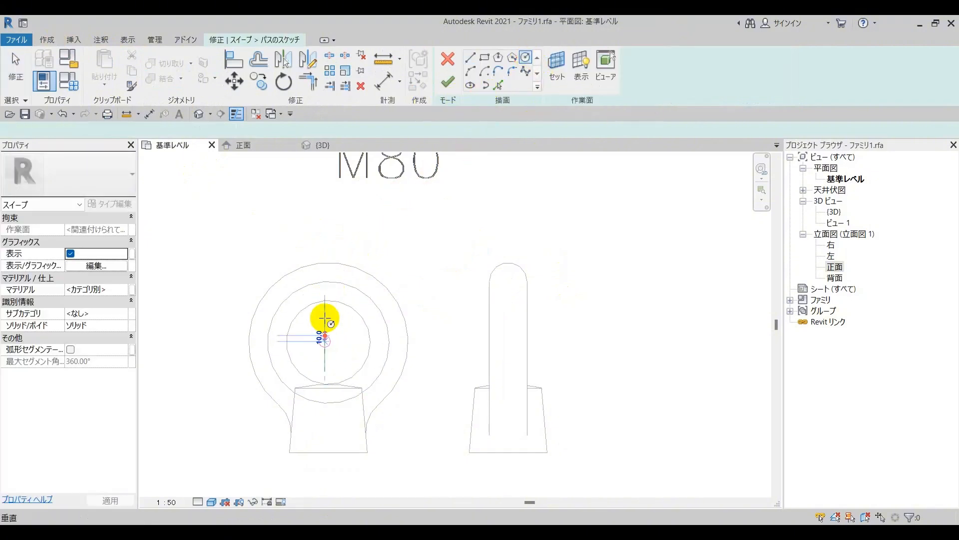
# Try to pick the circles of the M80 ring as sweep path lines and cancel the path sketch.
pyautogui.click(501, 88)
pyautogui.click(325, 281)
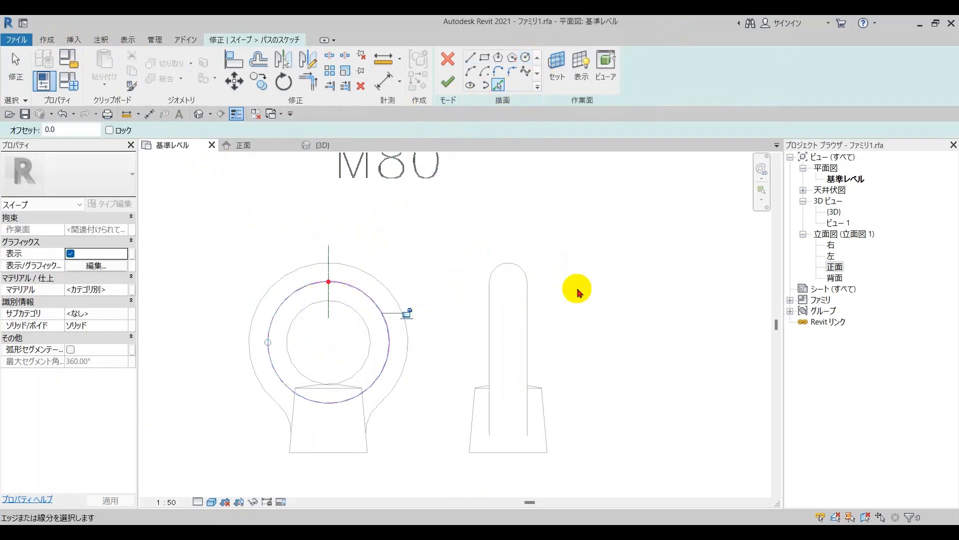
pyautogui.click(367, 415)
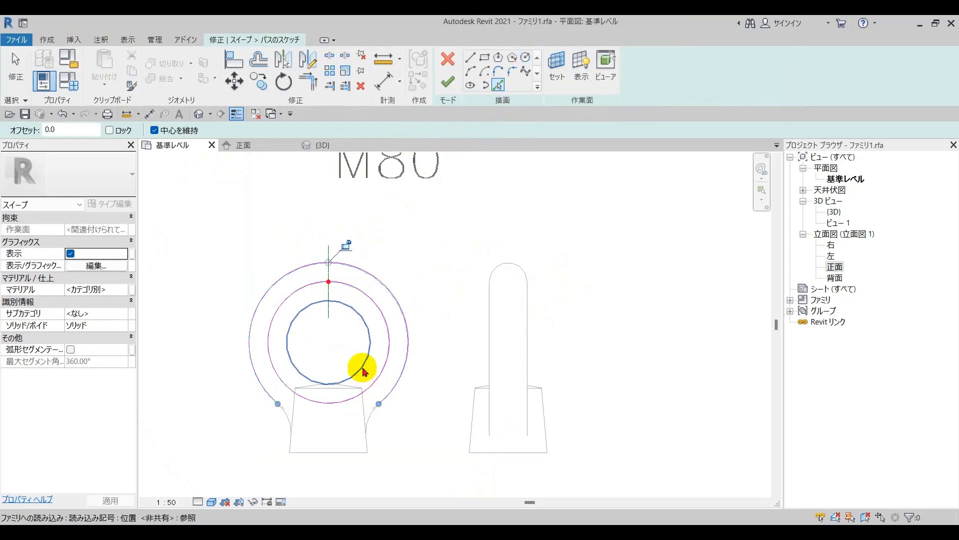
pyautogui.click(448, 59)
pyautogui.click(522, 284)
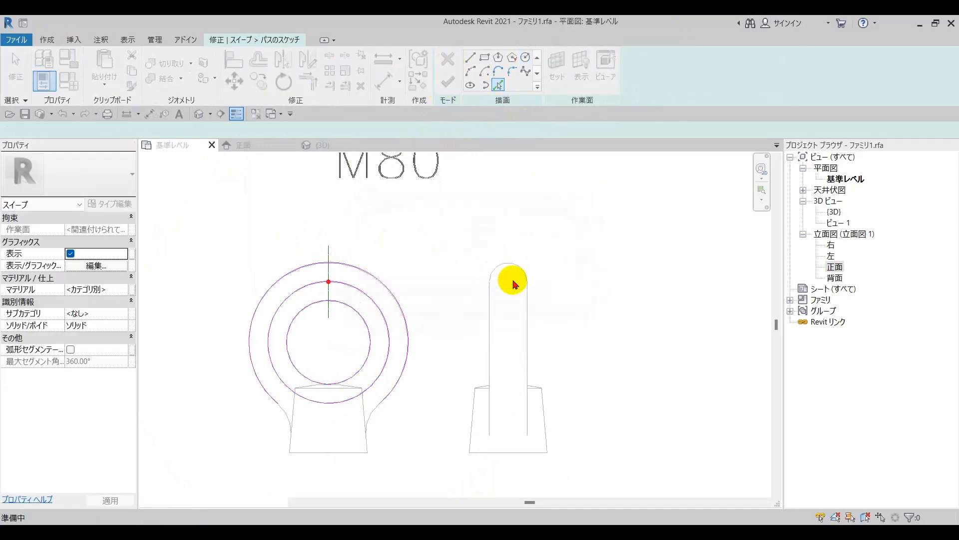